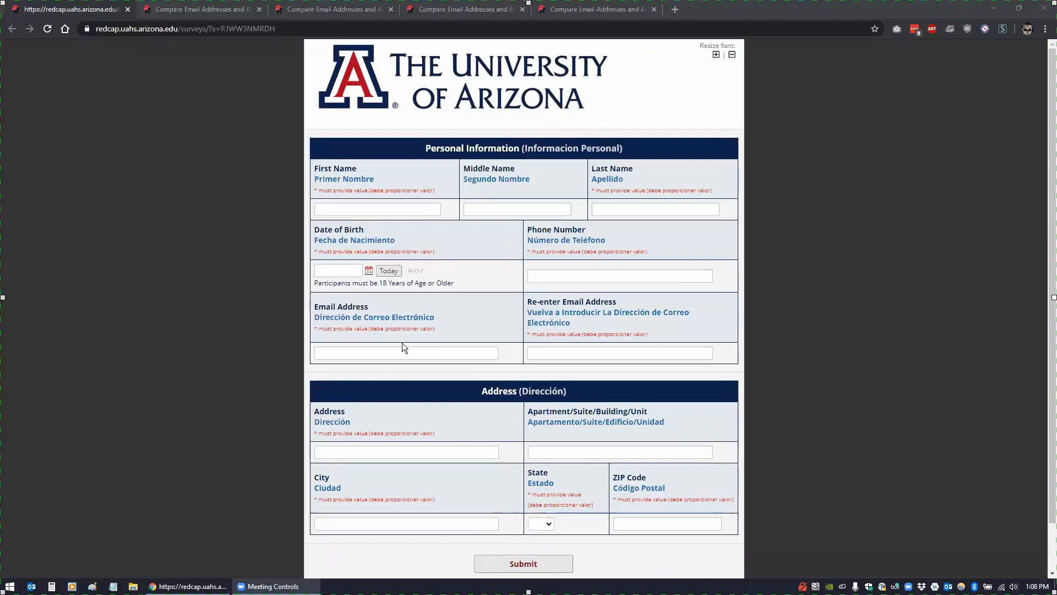
# Enter an email address in Email Address and a different one in Re-enter Email Address to test the mismatch alert
pyautogui.click(550, 353)
pyautogui.click(333, 356)
pyautogui.write('m@m.com')
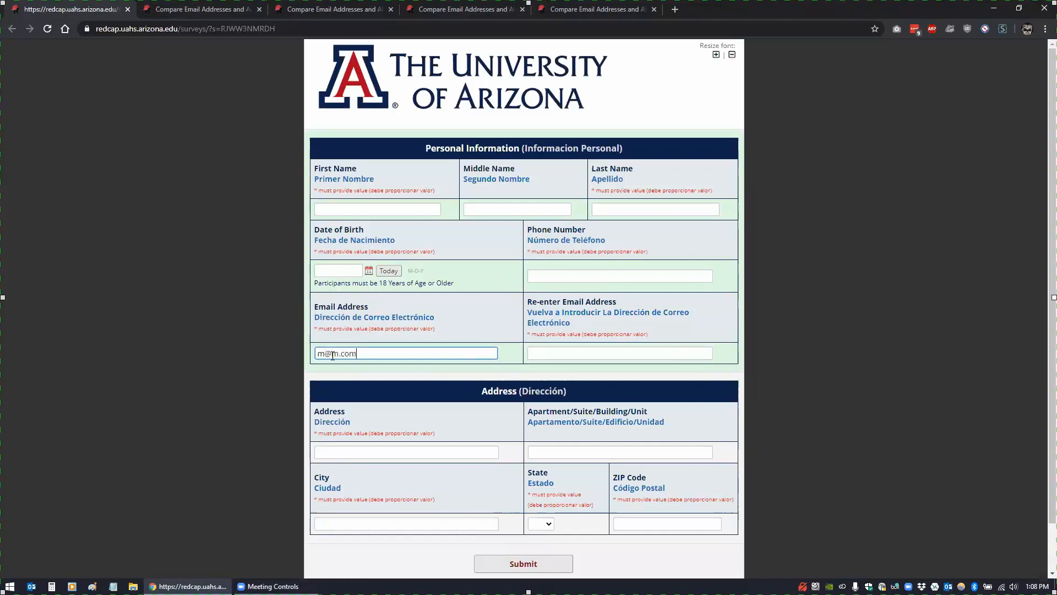
pyautogui.press('Tab')
pyautogui.write('m@m')
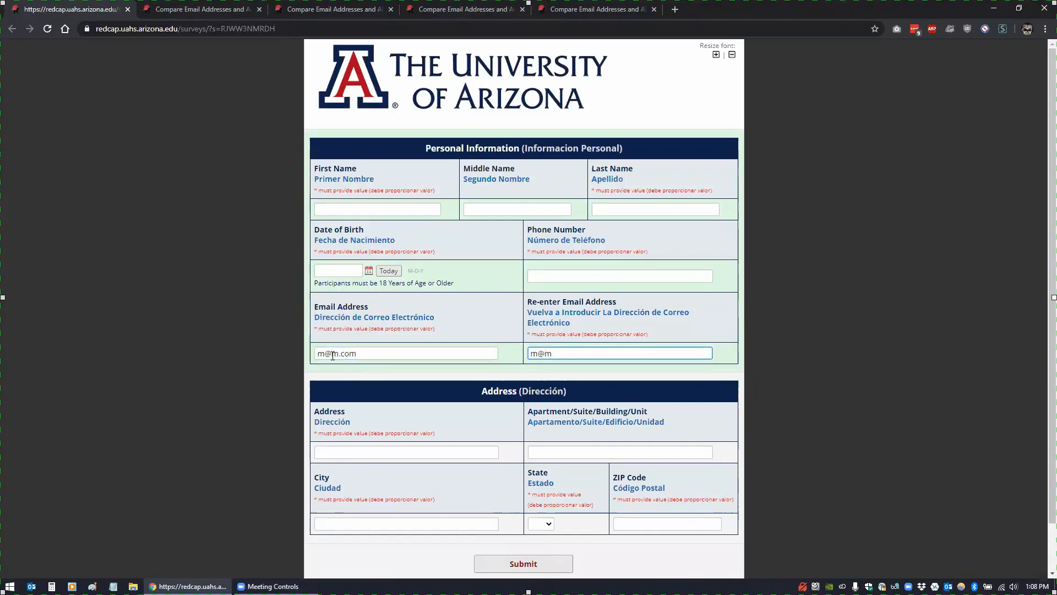
pyautogui.press('BackSpace')
pyautogui.write('n.com')
pyautogui.press('Tab')
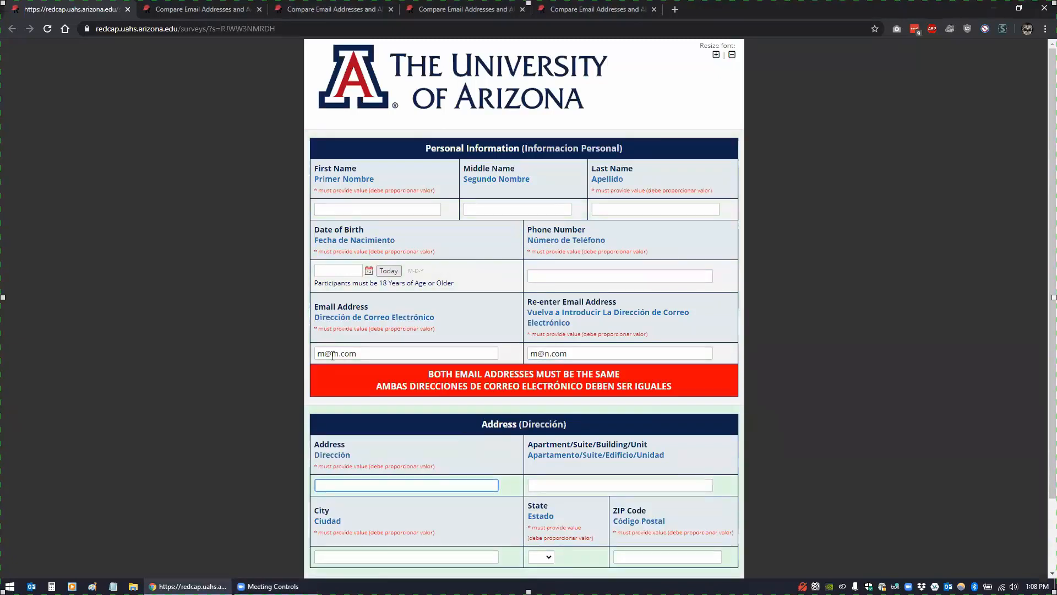
# Clear both the Email Address and Re-enter Email Address fields
pyautogui.moveTo(358, 353); pyautogui.dragTo(307, 352)
pyautogui.press('BackSpace')
pyautogui.press('Tab')
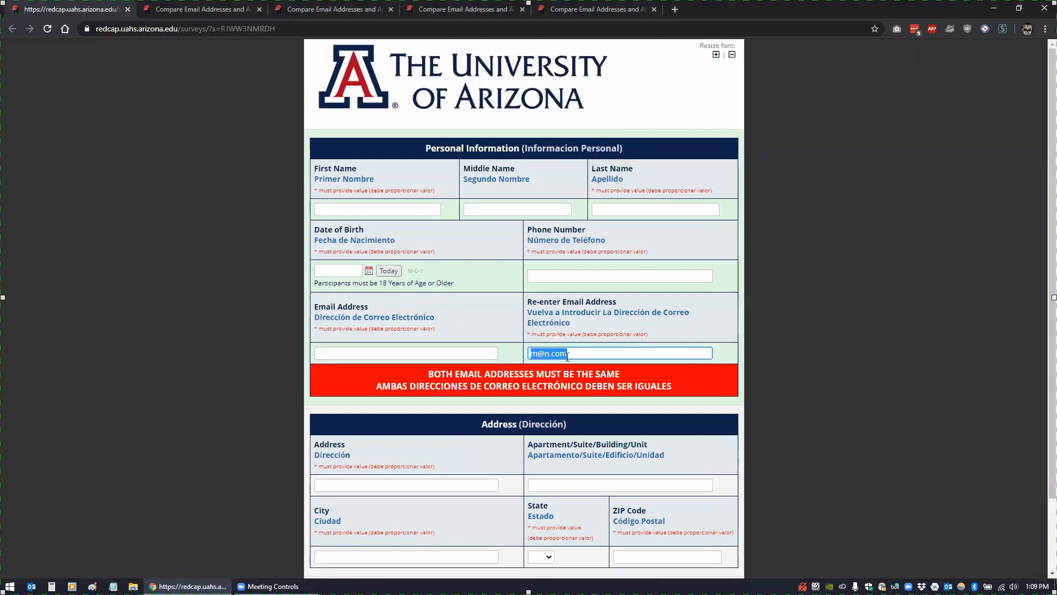
pyautogui.press('BackSpace')
pyautogui.press('Tab')
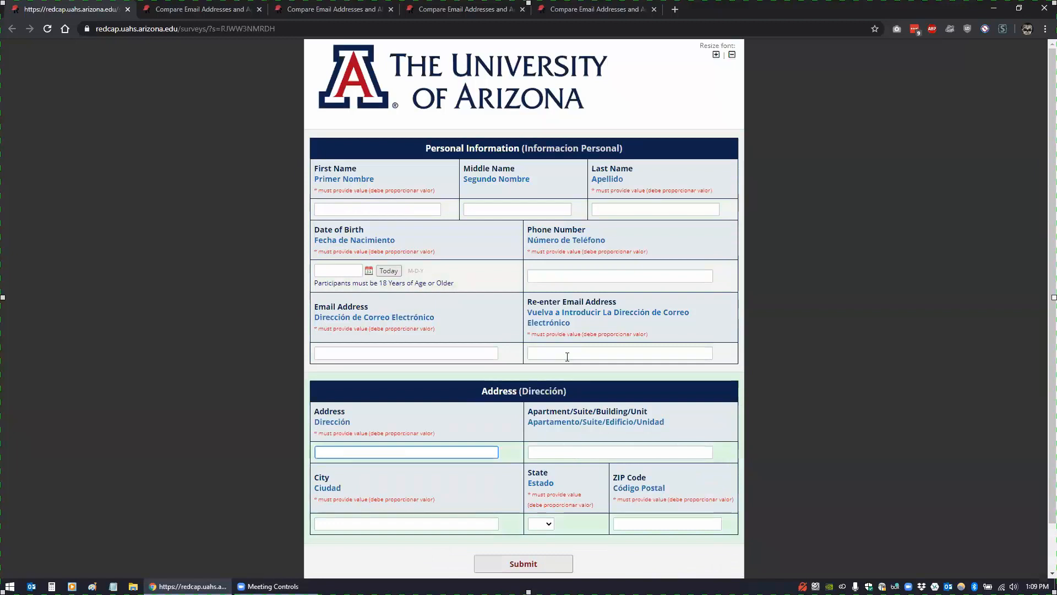
# Enter the same email address in the Email Address and Re-enter Email Address fields
pyautogui.click(456, 353)
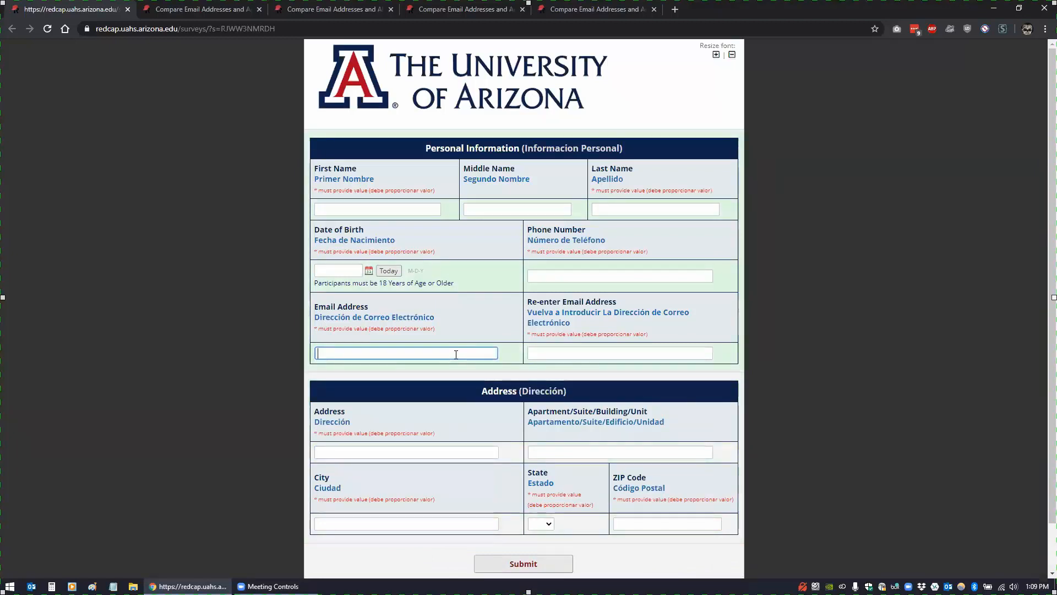
pyautogui.write('m@m.com')
pyautogui.press('Tab')
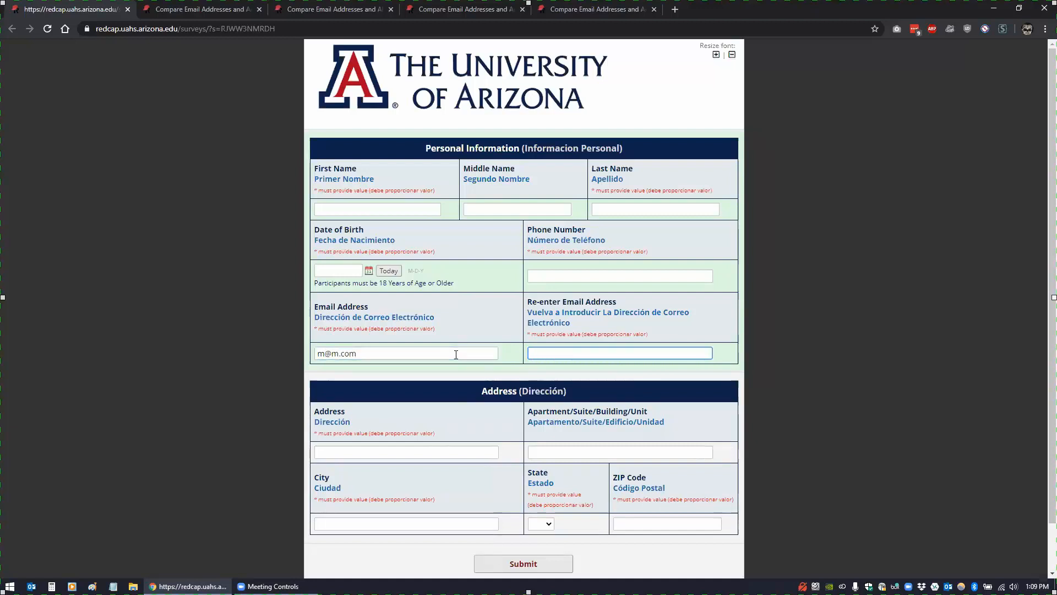
pyautogui.write('m@m.com')
pyautogui.press('Tab')
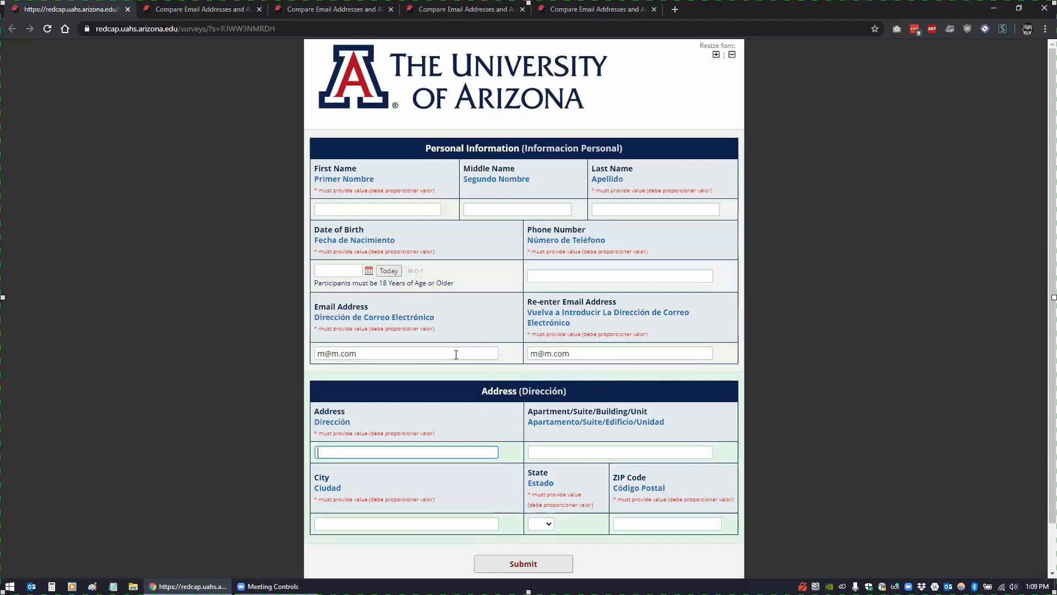
# Insert a 2 before the @ sign in the Email Address field and leave the field
pyautogui.click(319, 353)
pyautogui.write('2')
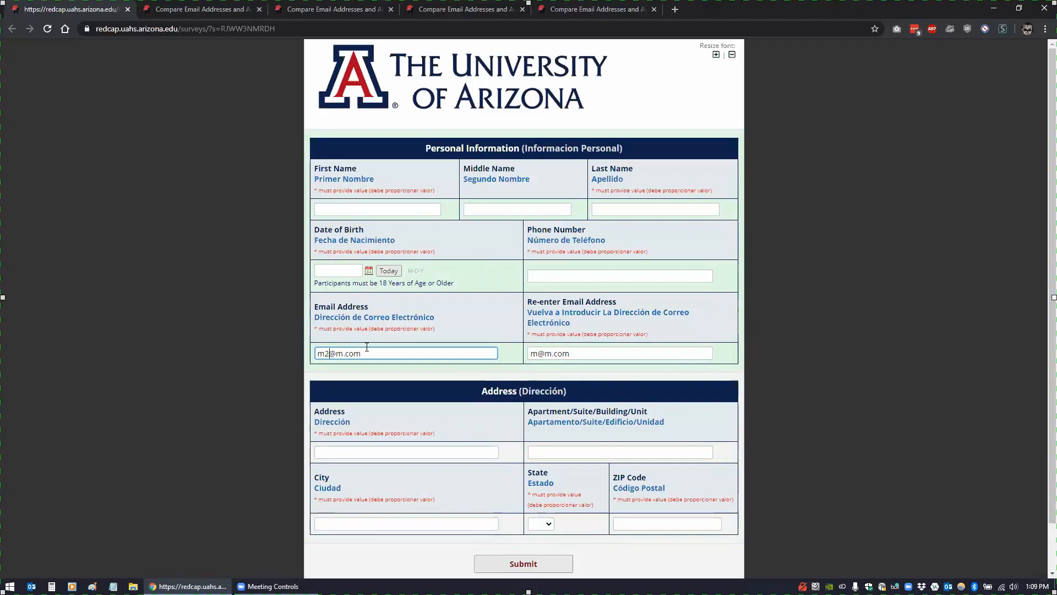
pyautogui.press('Tab')
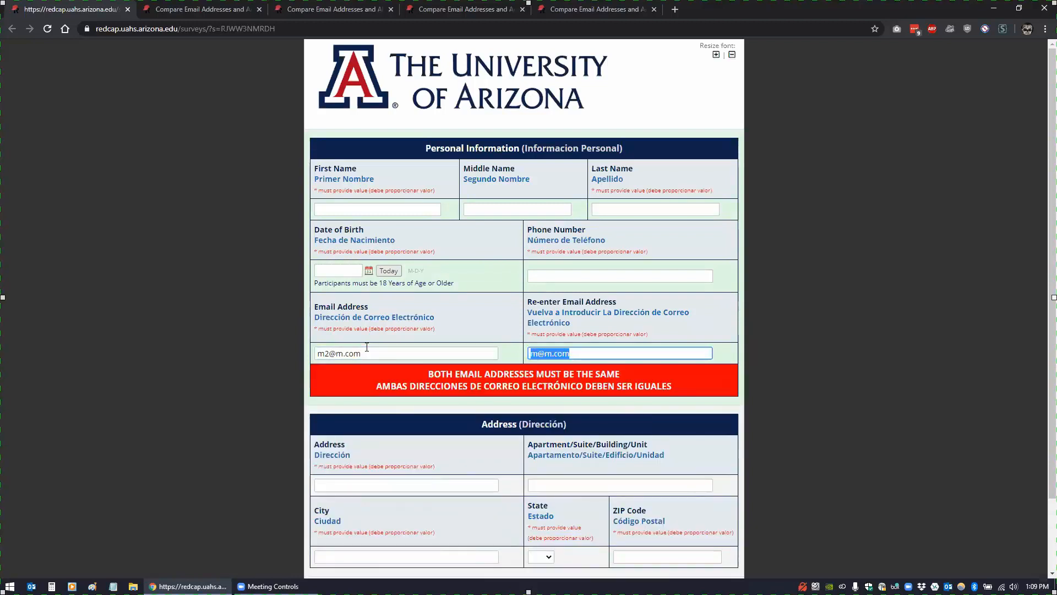
# Remove the 2 from the Email Address entry so it matches the re-entered address again
pyautogui.click(328, 353)
pyautogui.press('BackSpace')
pyautogui.write('m')
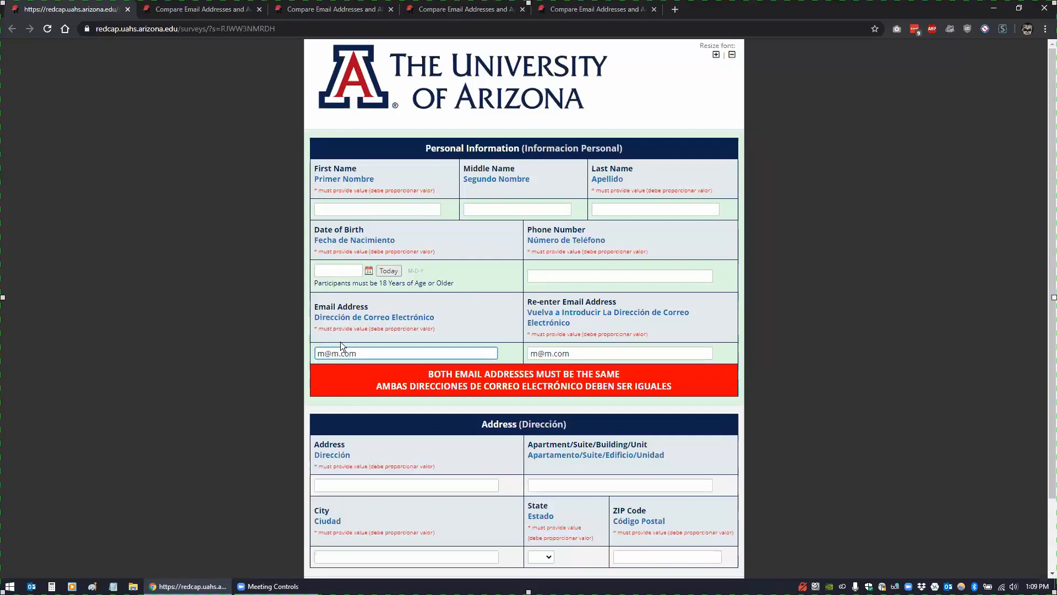
pyautogui.press('BackSpace')
pyautogui.press('Tab')
# Insert a 2 before the @ sign in the Re-enter Email Address field and leave the field
pyautogui.click(538, 354)
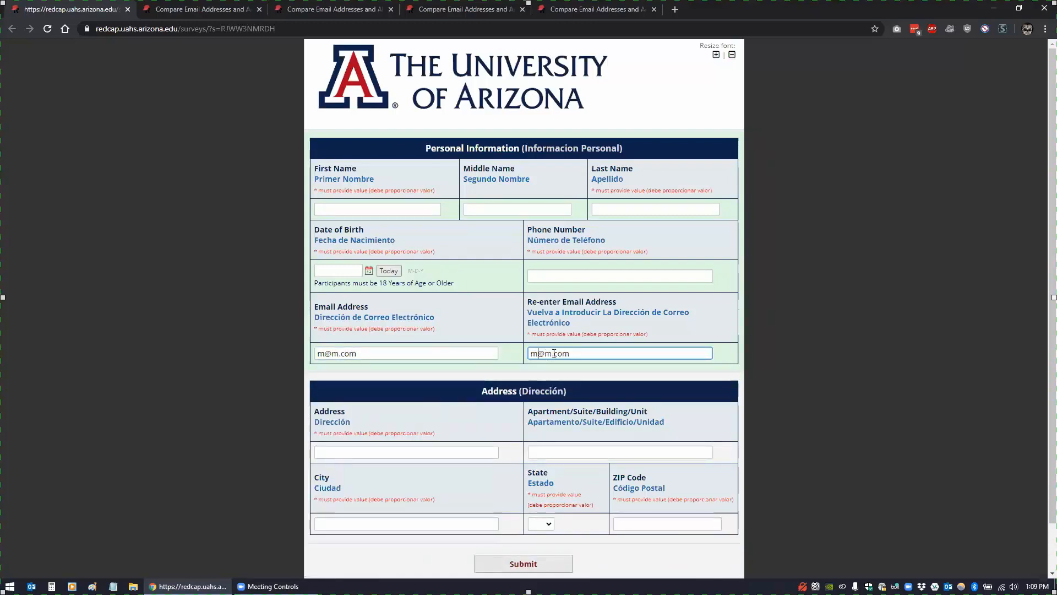
pyautogui.write('2')
pyautogui.press('Tab')
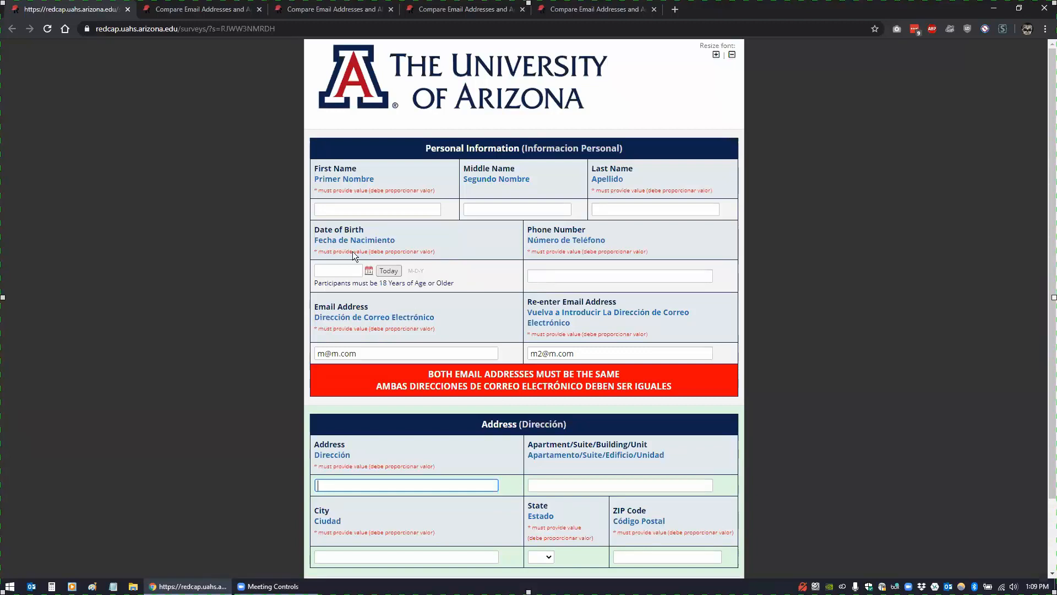
# Open the Using Shazam and Javascript instrument in the Online Designer and view its email field variables
pyautogui.click(199, 9)
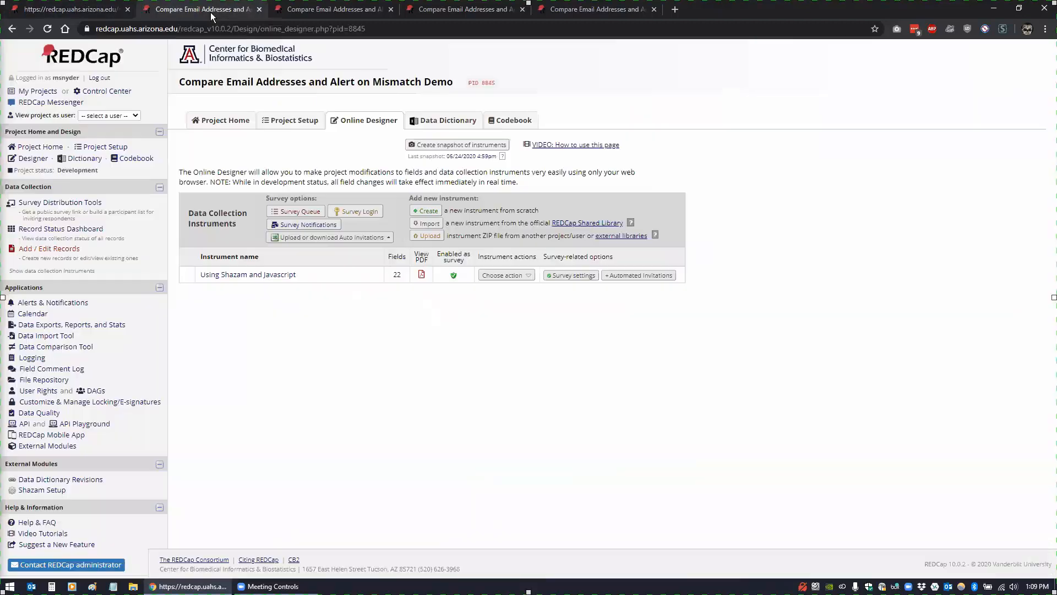
pyautogui.click(225, 275)
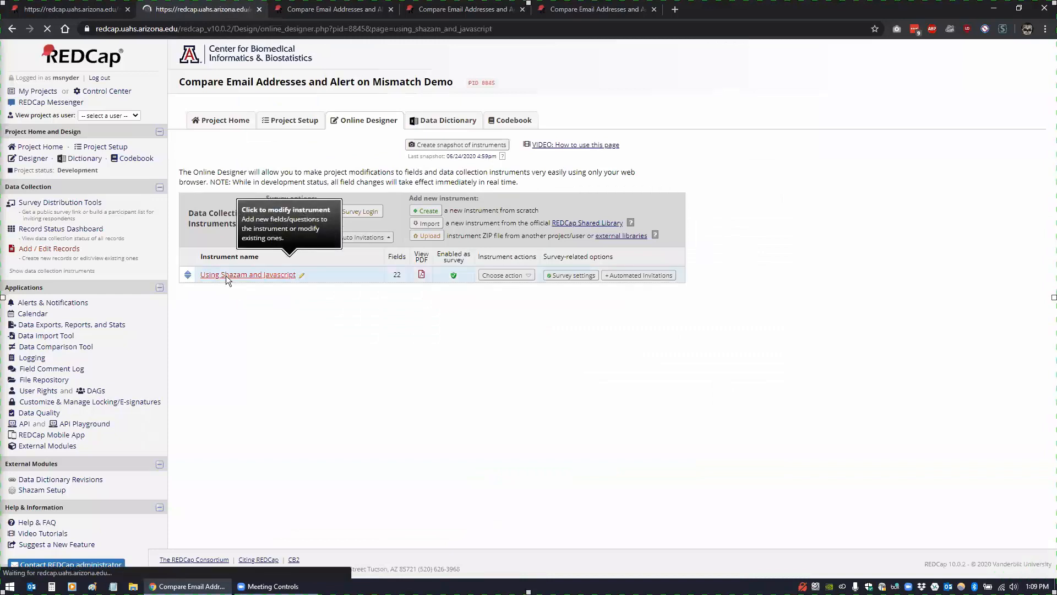
pyautogui.scroll(-7, 651, 396)
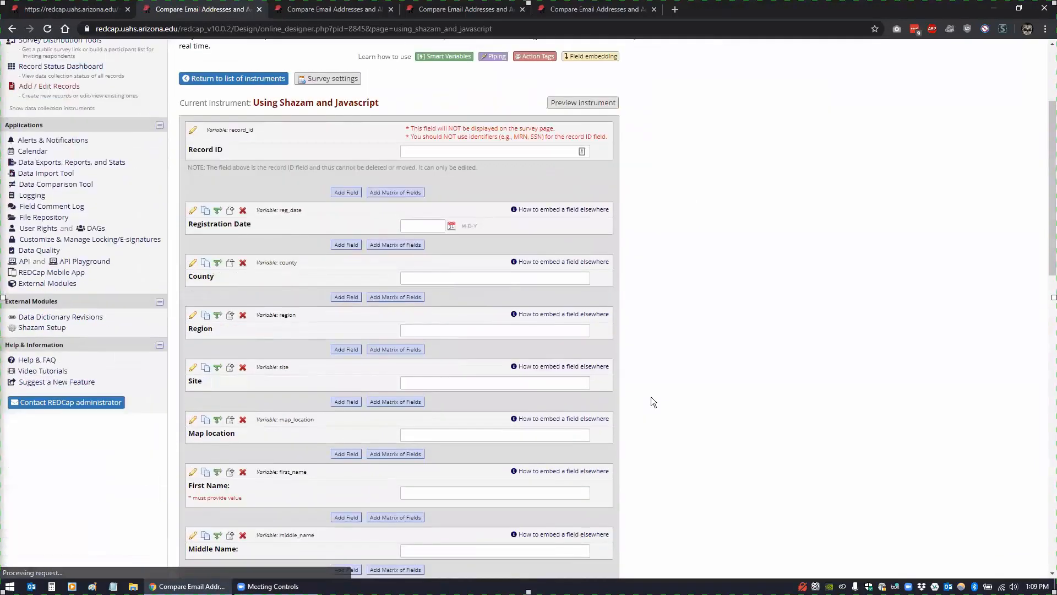
pyautogui.scroll(-5, 651, 396)
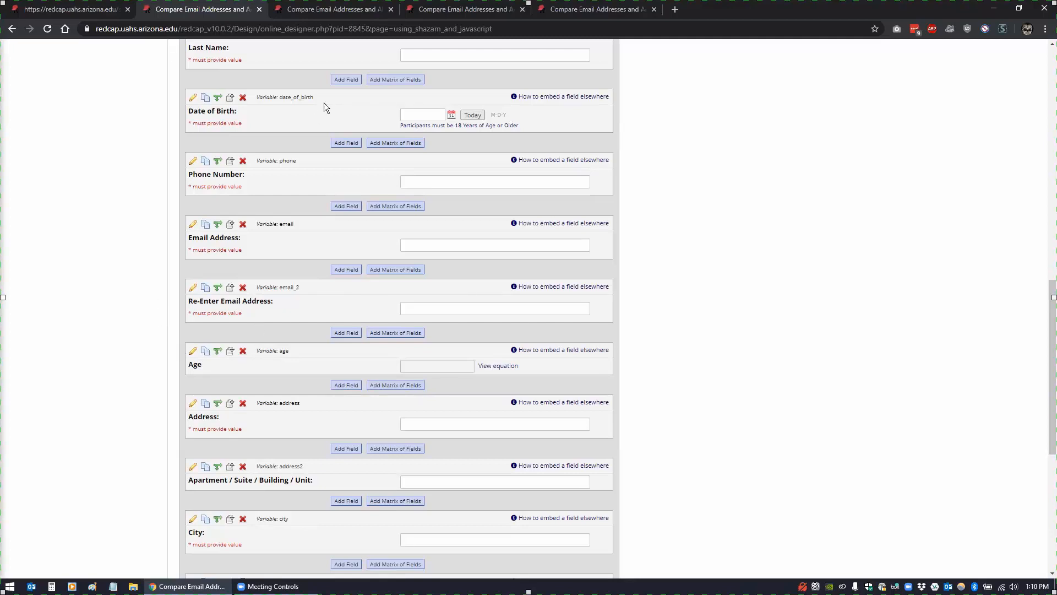
# Switch to the Shazam Editor for the piheader field and examine the bilingual label cells in its HTML
pyautogui.click(302, 10)
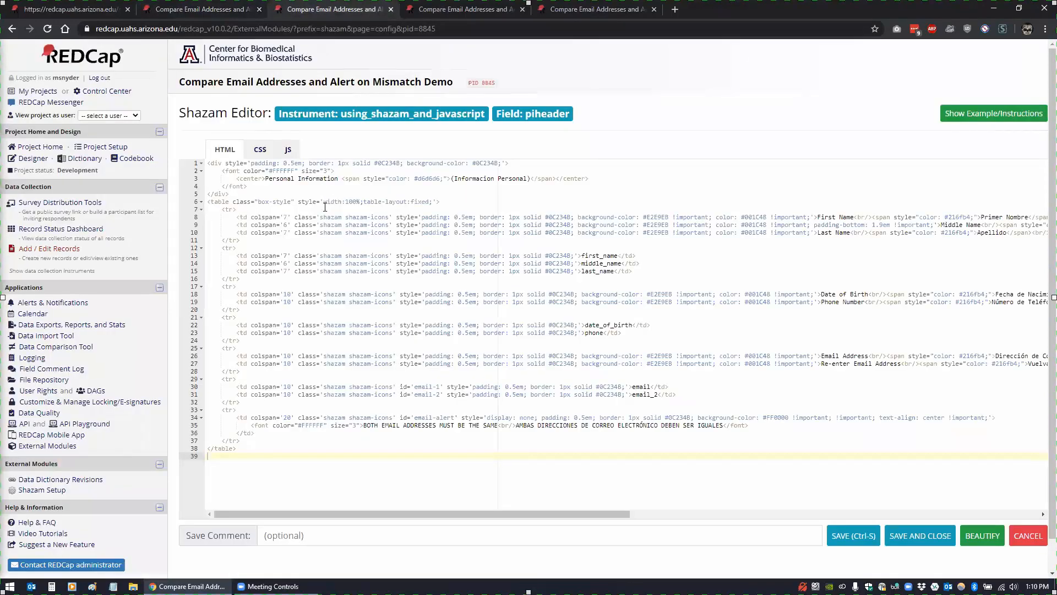
pyautogui.moveTo(358, 516)
pyautogui.mouseDown()
pyautogui.moveTo(379, 514)
pyautogui.moveTo(342, 510)
pyautogui.mouseUp()
pyautogui.moveTo(494, 513); pyautogui.dragTo(712, 491)
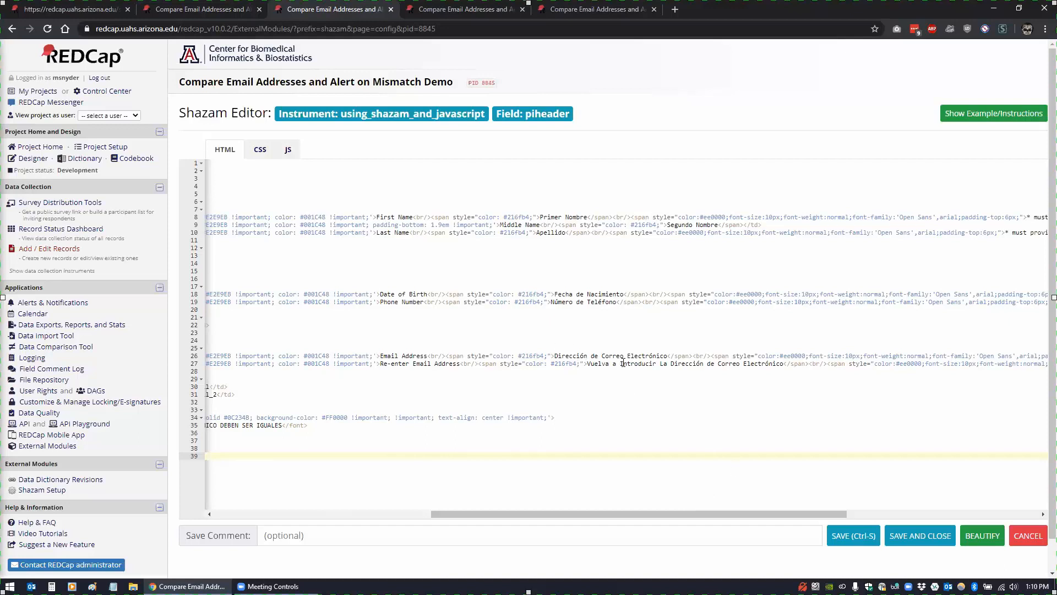
pyautogui.moveTo(513, 514); pyautogui.dragTo(197, 498)
# Examine the HTML cells for email and email_2 and the alert message row, including their email-1, email-2 and email-alert ids
pyautogui.moveTo(232, 387); pyautogui.dragTo(733, 397)
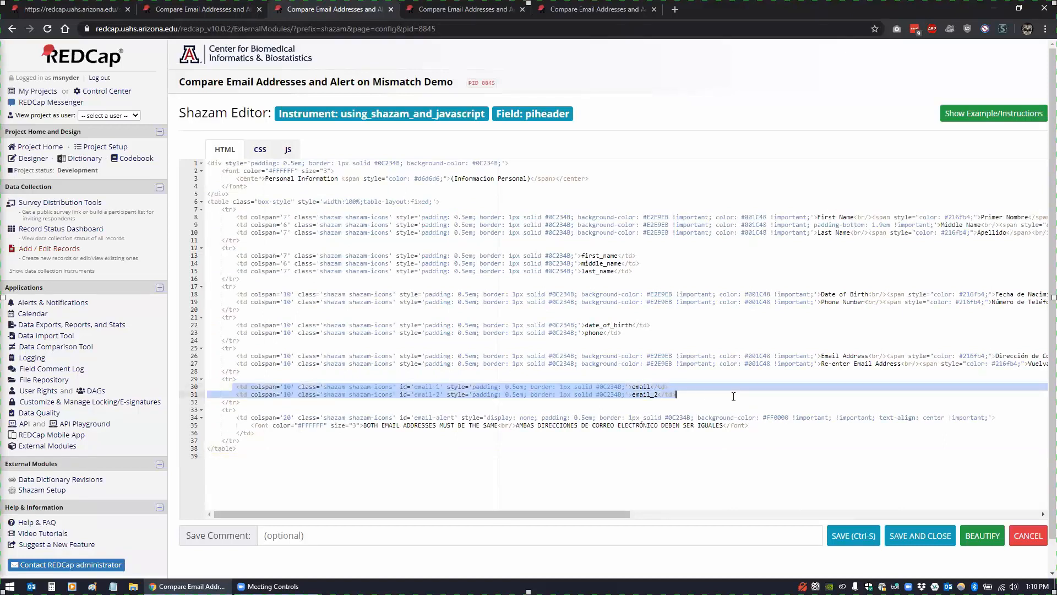
pyautogui.click(655, 468)
pyautogui.moveTo(255, 434); pyautogui.dragTo(237, 418)
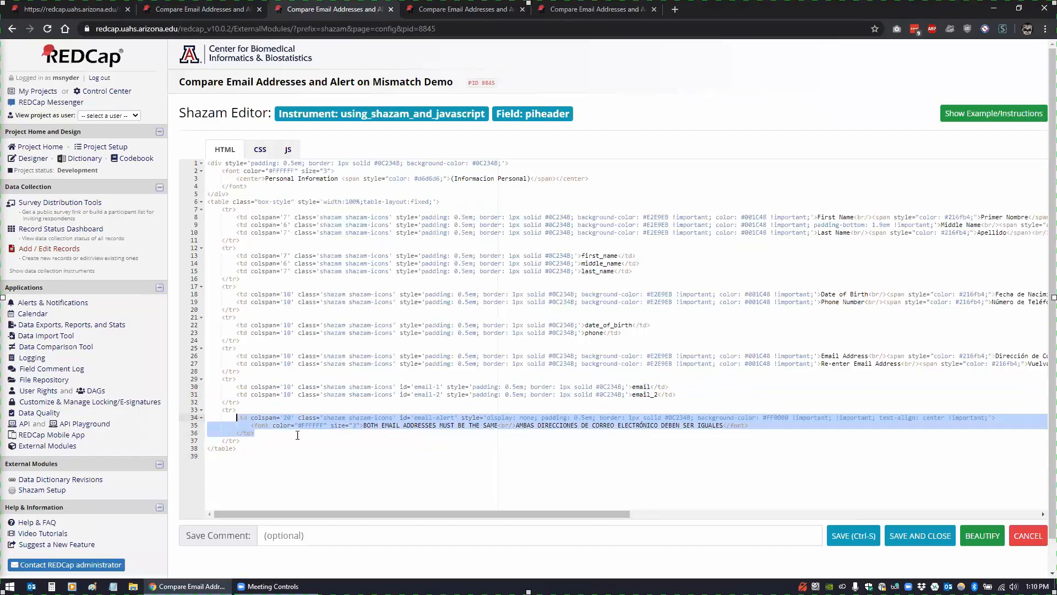
pyautogui.click(342, 449)
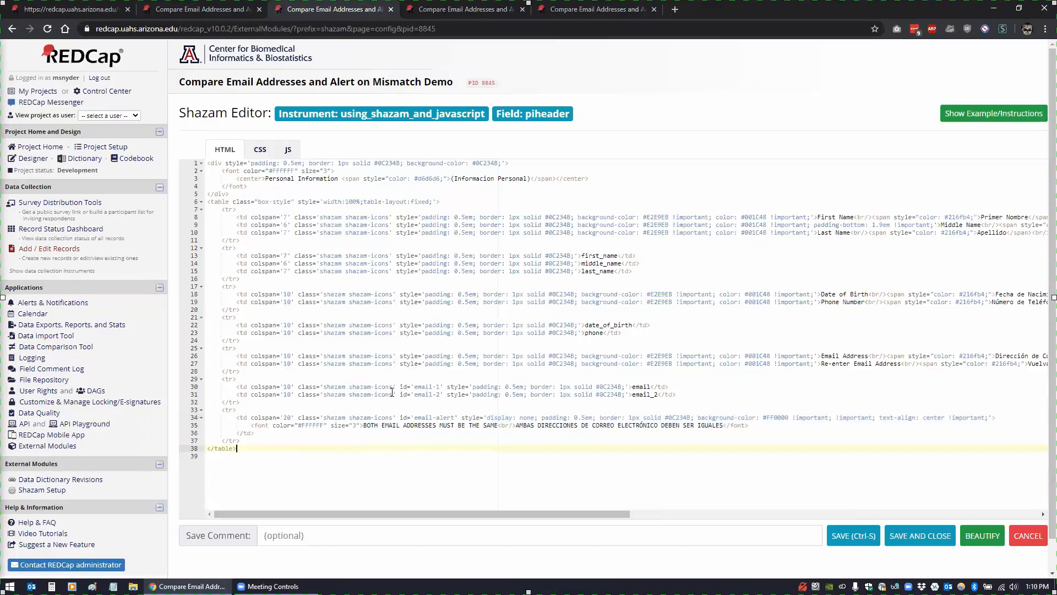
pyautogui.moveTo(400, 387); pyautogui.dragTo(444, 395)
pyautogui.click(458, 424)
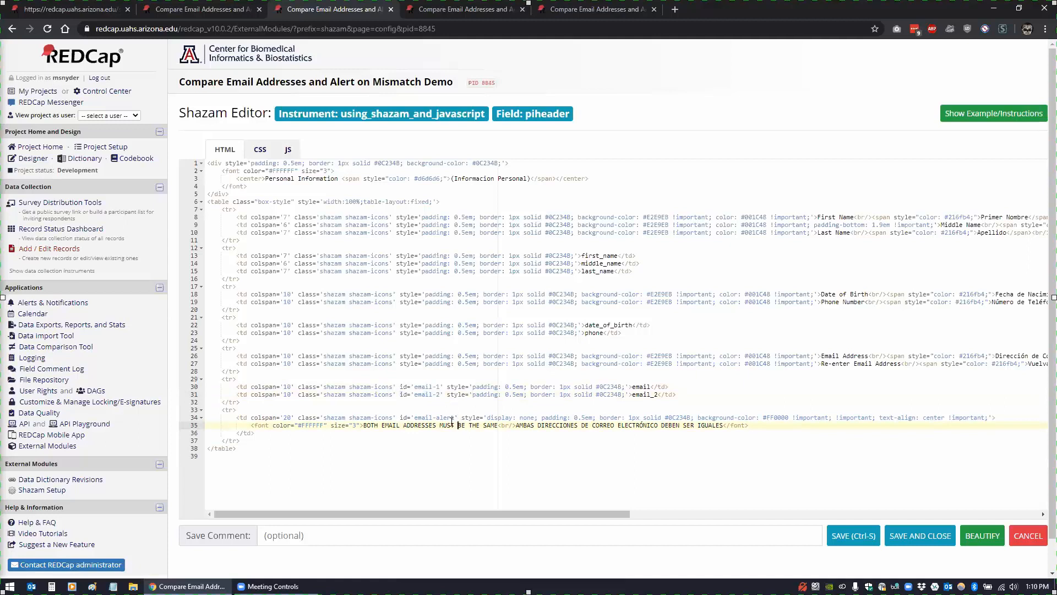
pyautogui.moveTo(401, 417); pyautogui.dragTo(457, 418)
pyautogui.click(436, 440)
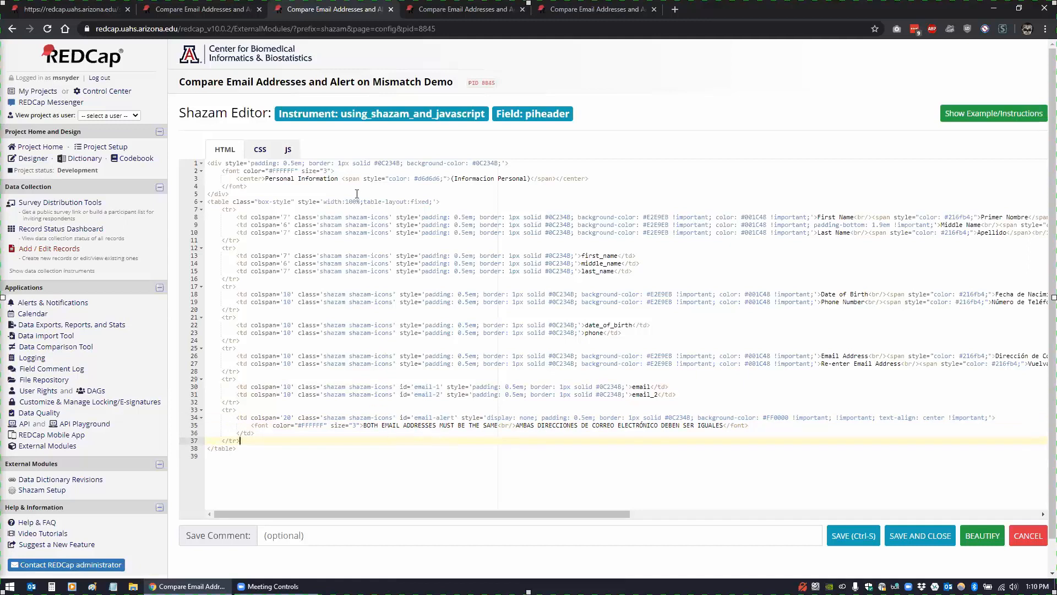
# Open the Shazam JavaScript code and examine the functions that block cut, copy and paste in both email fields
pyautogui.click(288, 150)
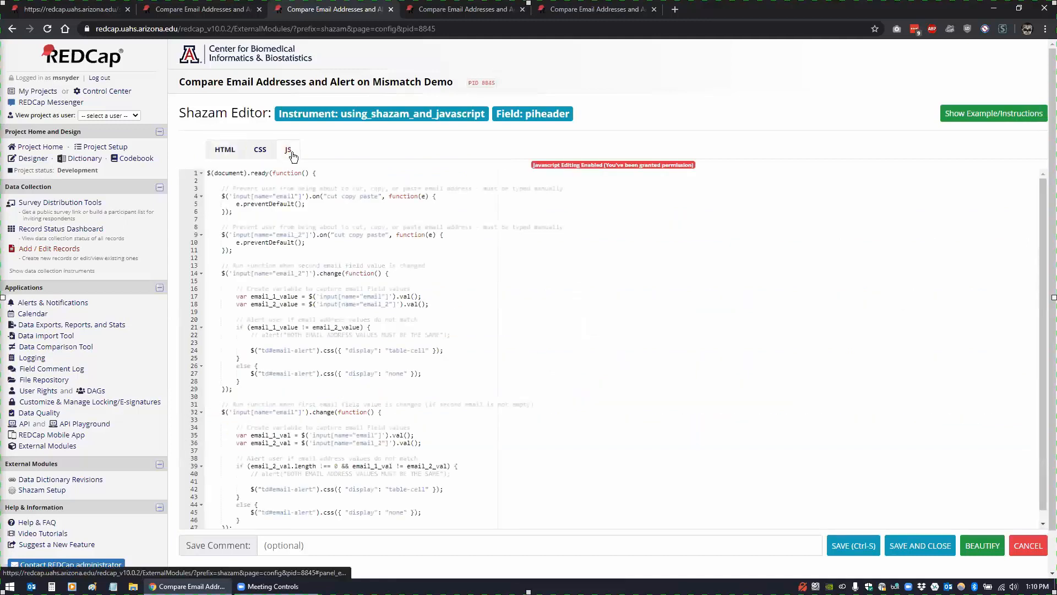
pyautogui.click(494, 330)
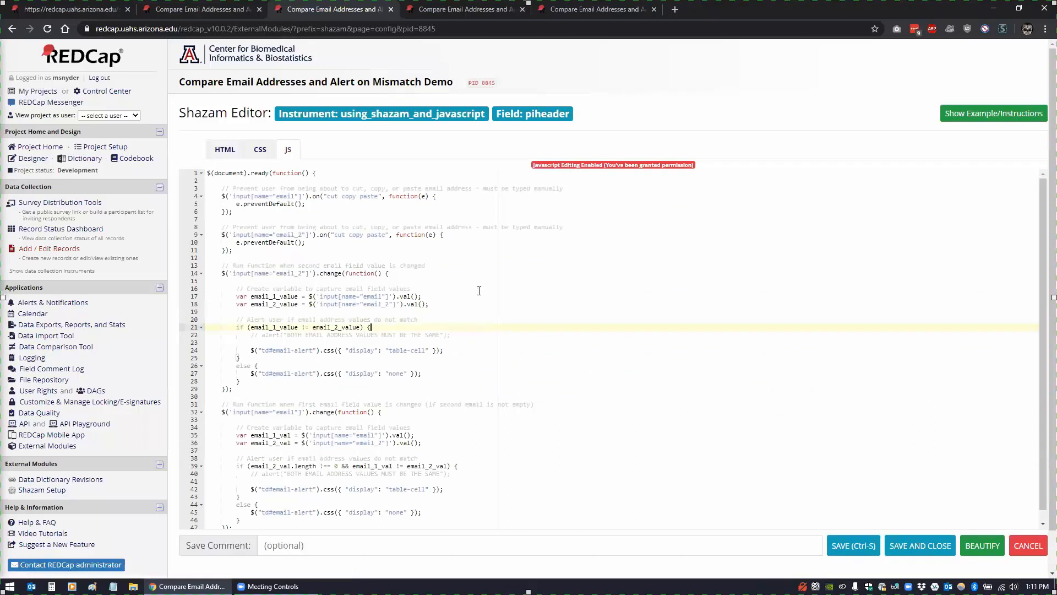
pyautogui.click(313, 203)
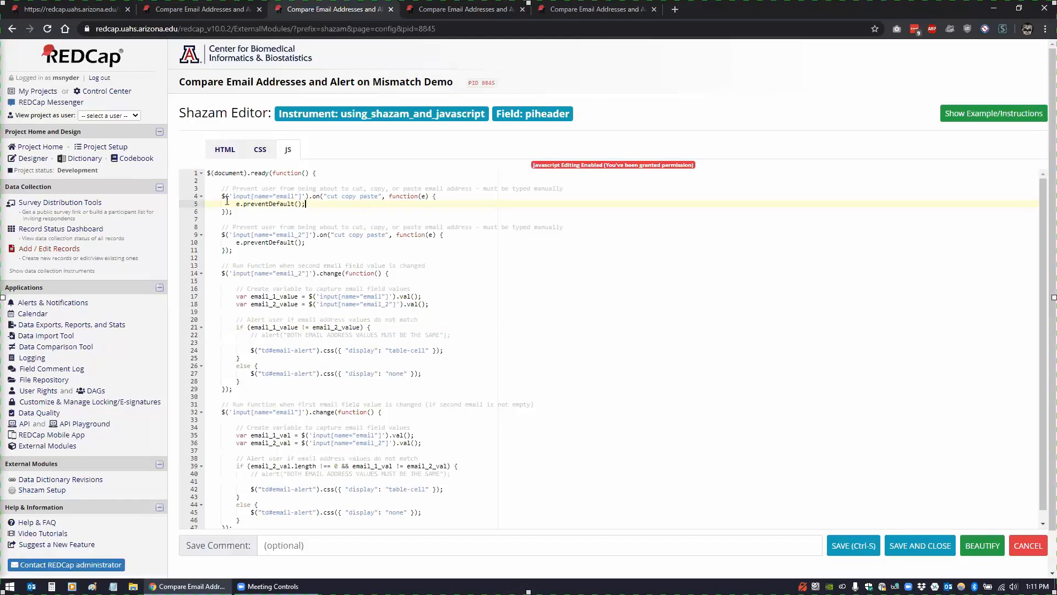
pyautogui.moveTo(222, 197); pyautogui.dragTo(313, 207)
pyautogui.click(312, 207)
pyautogui.moveTo(233, 251); pyautogui.dragTo(207, 189)
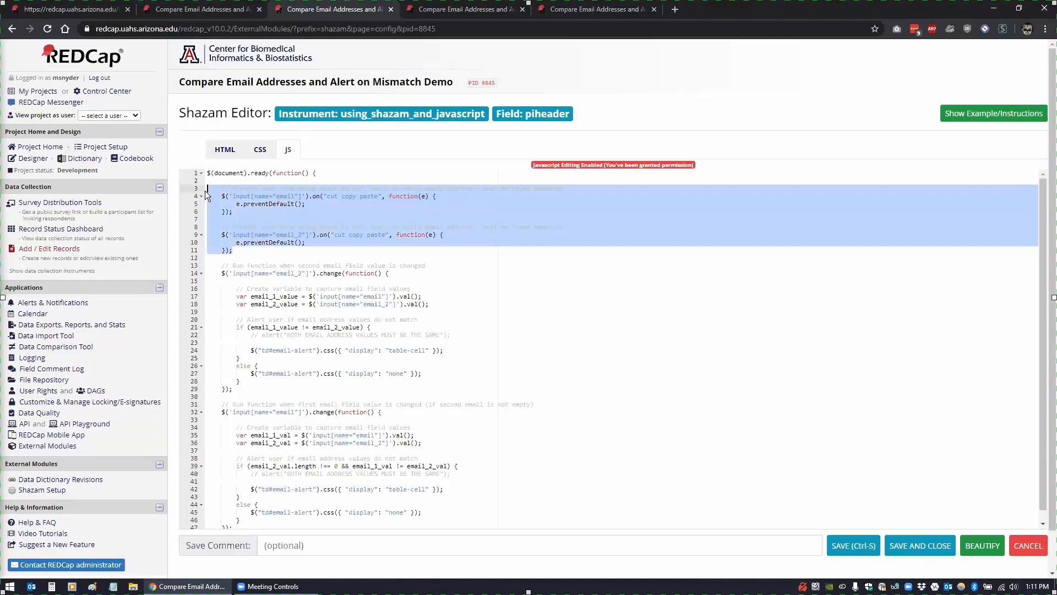
pyautogui.click(298, 242)
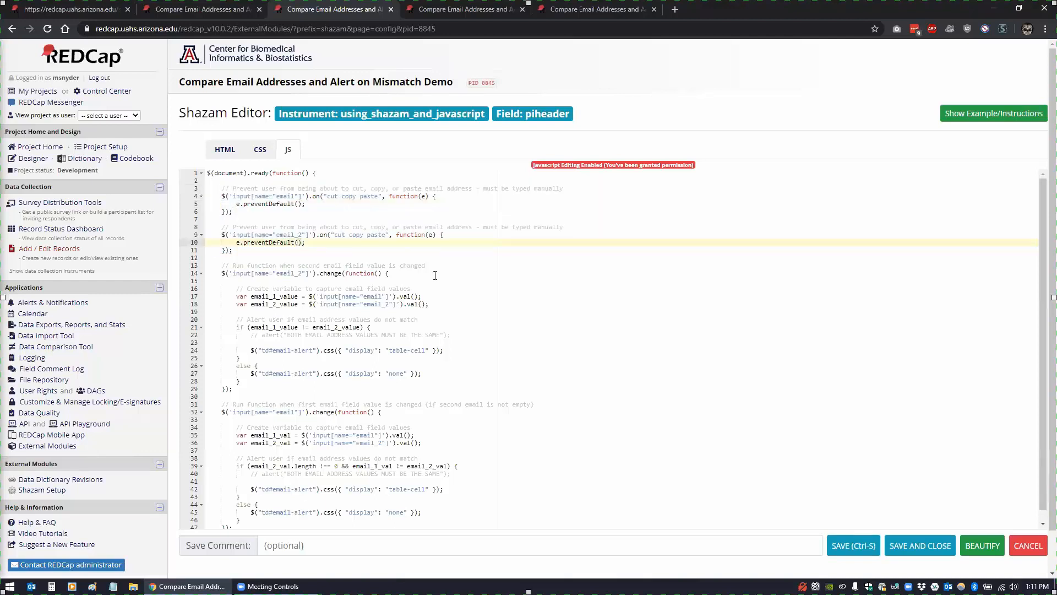
# Examine the email_2 change function, including its value variables, mismatch condition and the code toggling the email-alert cell's display
pyautogui.scroll(-1, 476, 295)
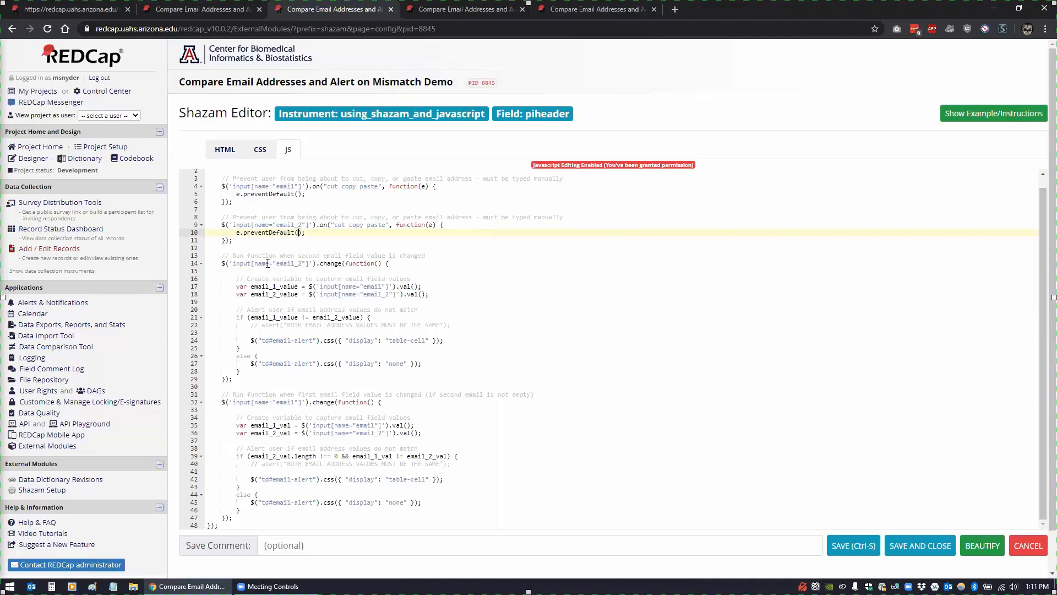
pyautogui.click(292, 264)
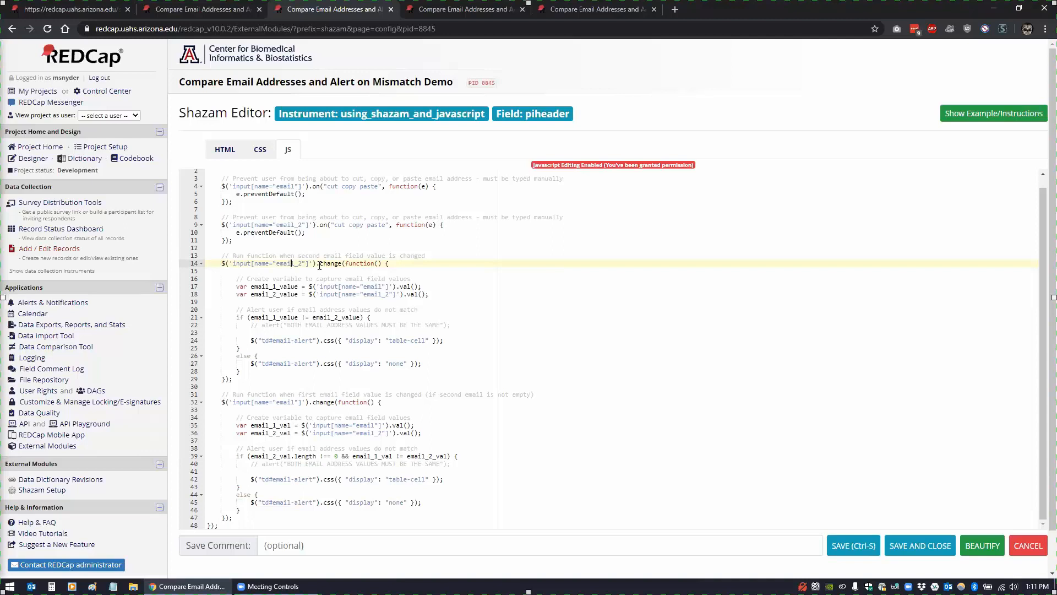
pyautogui.click(424, 286)
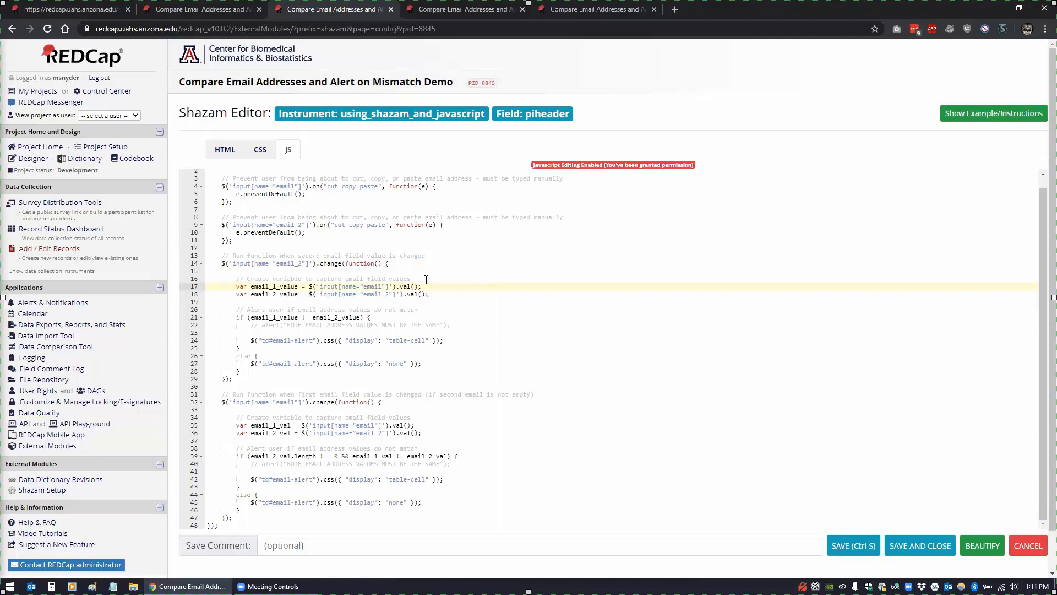
pyautogui.click(429, 295)
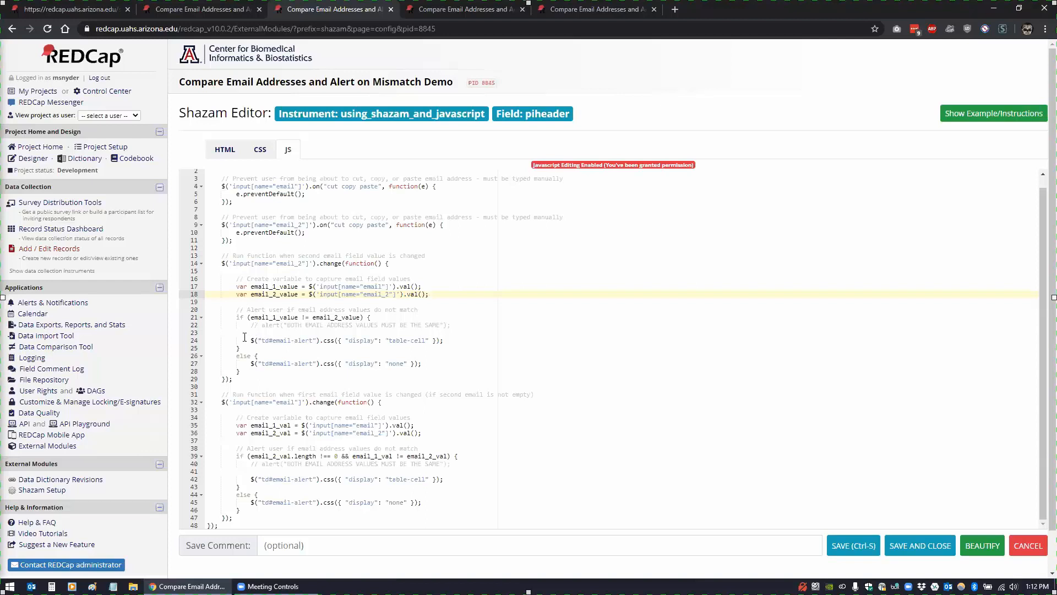
pyautogui.moveTo(247, 340); pyautogui.dragTo(454, 340)
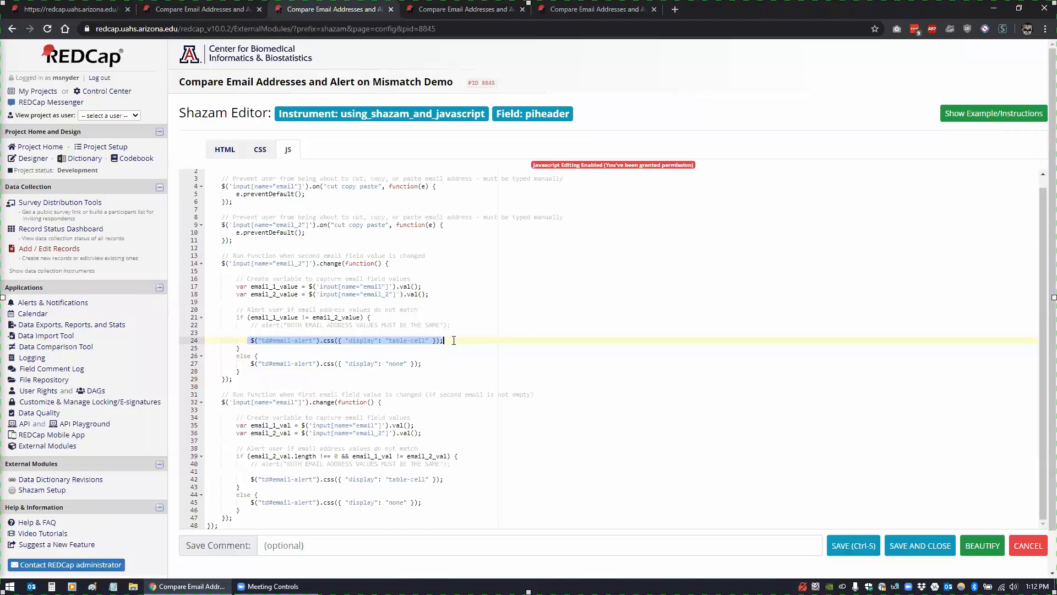
pyautogui.click(402, 371)
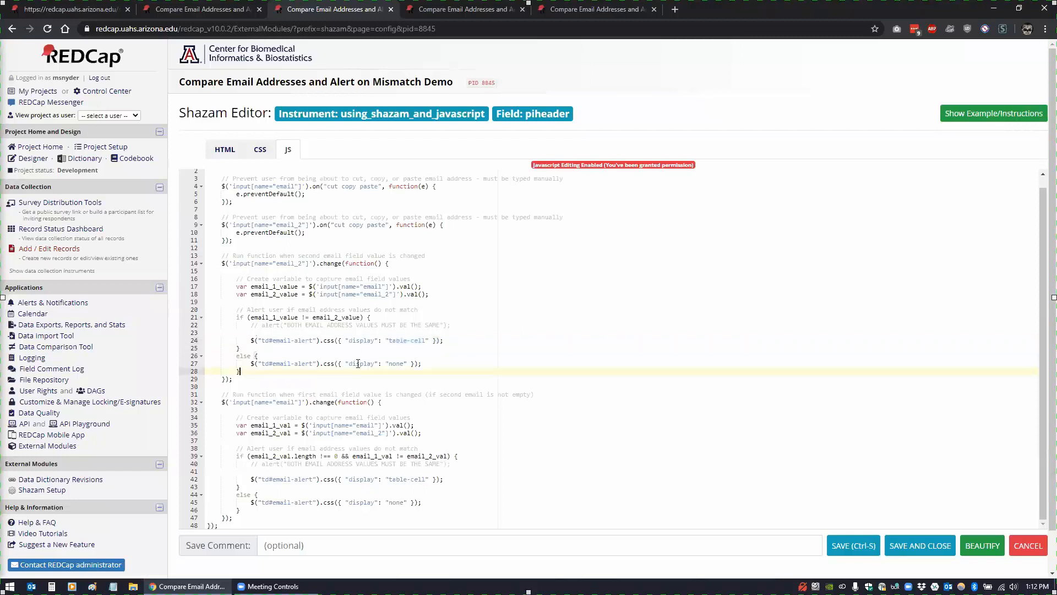
# Examine the else branch hiding the email-alert cell, and the email change function with its value variables and email_2_val.length condition
pyautogui.moveTo(250, 364); pyautogui.dragTo(466, 365)
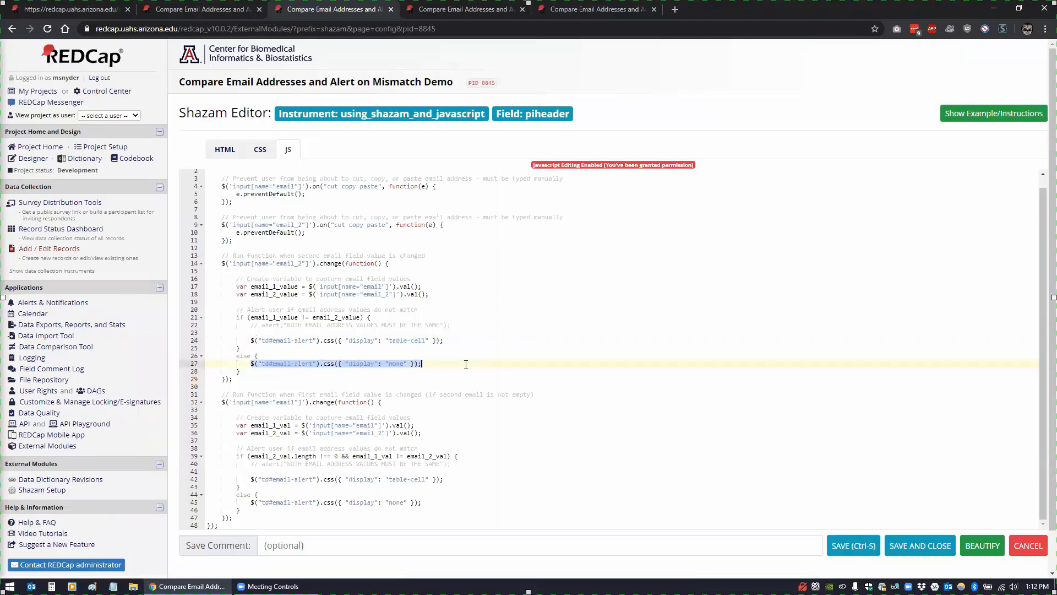
pyautogui.click(452, 364)
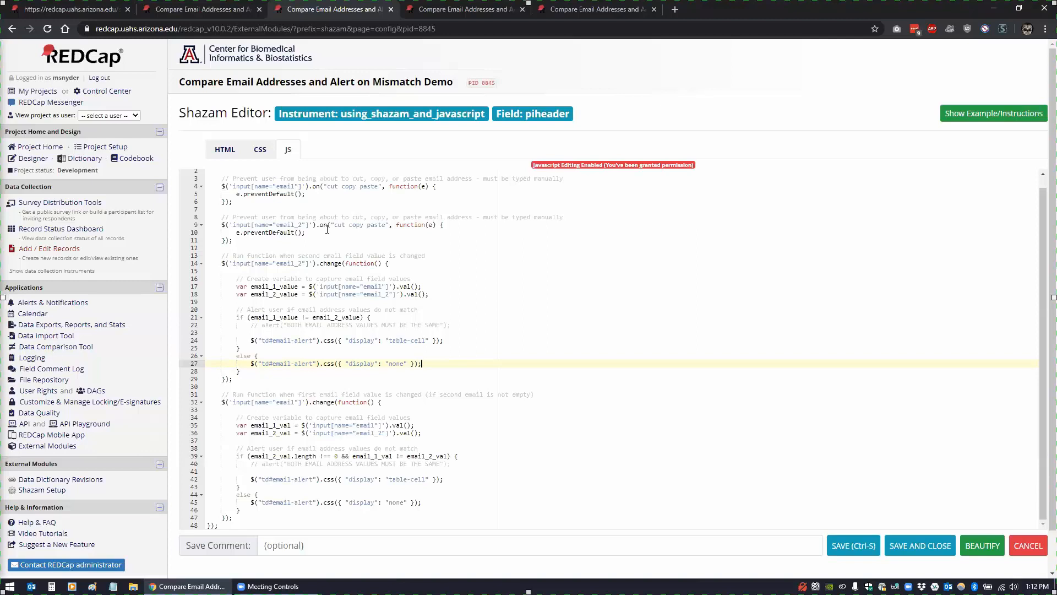
pyautogui.click(308, 387)
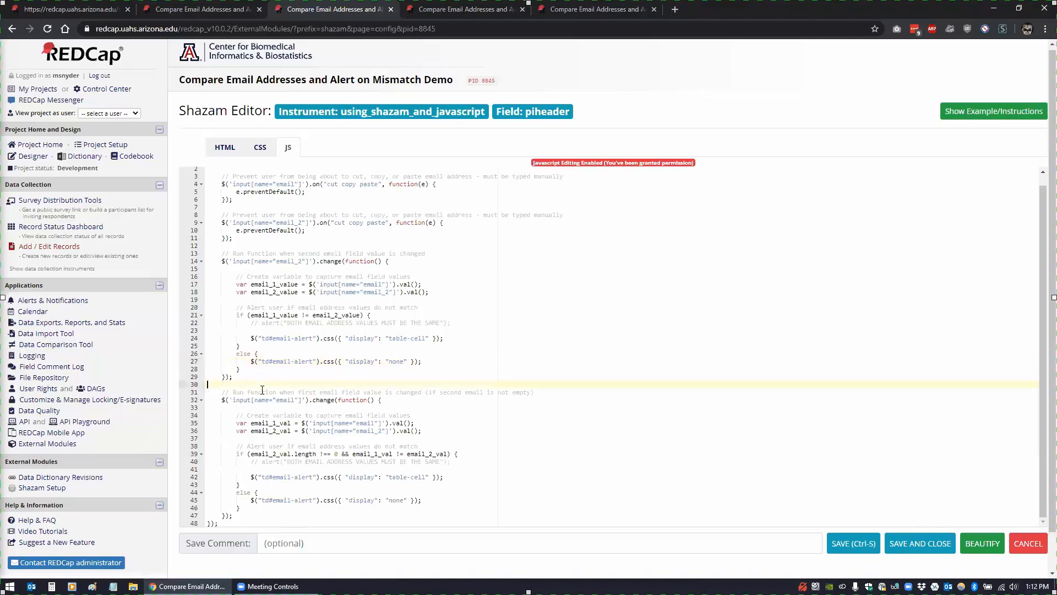
pyautogui.scroll(-1, 400, 359)
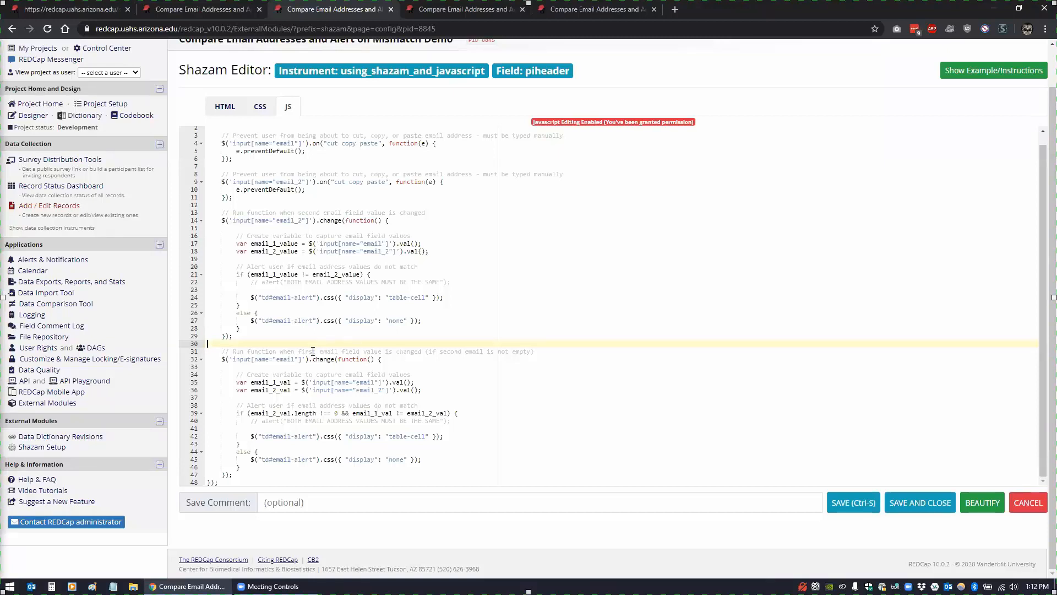
pyautogui.click(384, 359)
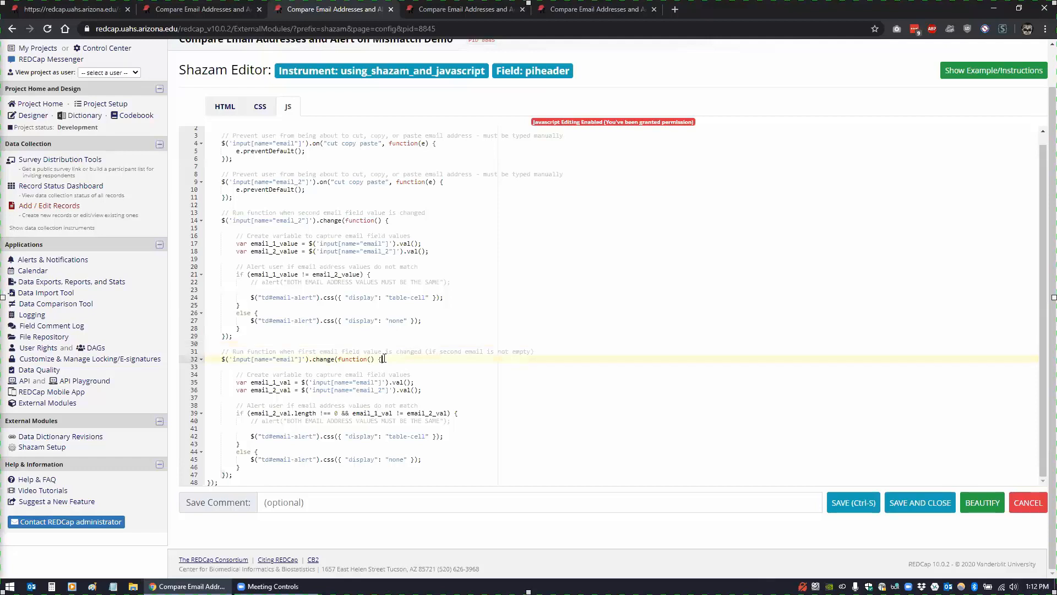
pyautogui.click(421, 381)
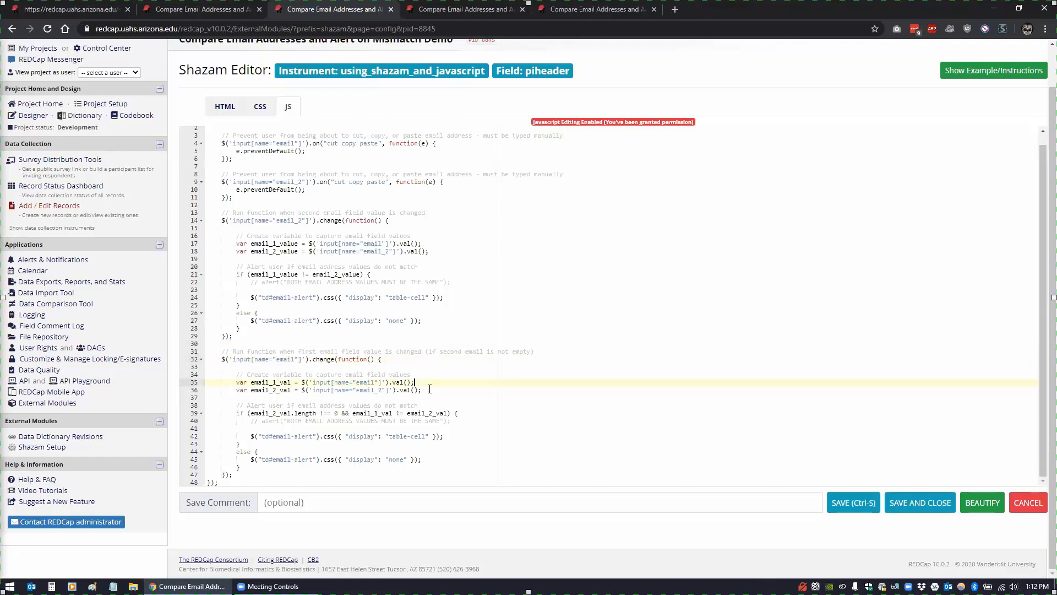
pyautogui.click(429, 389)
pyautogui.click(466, 414)
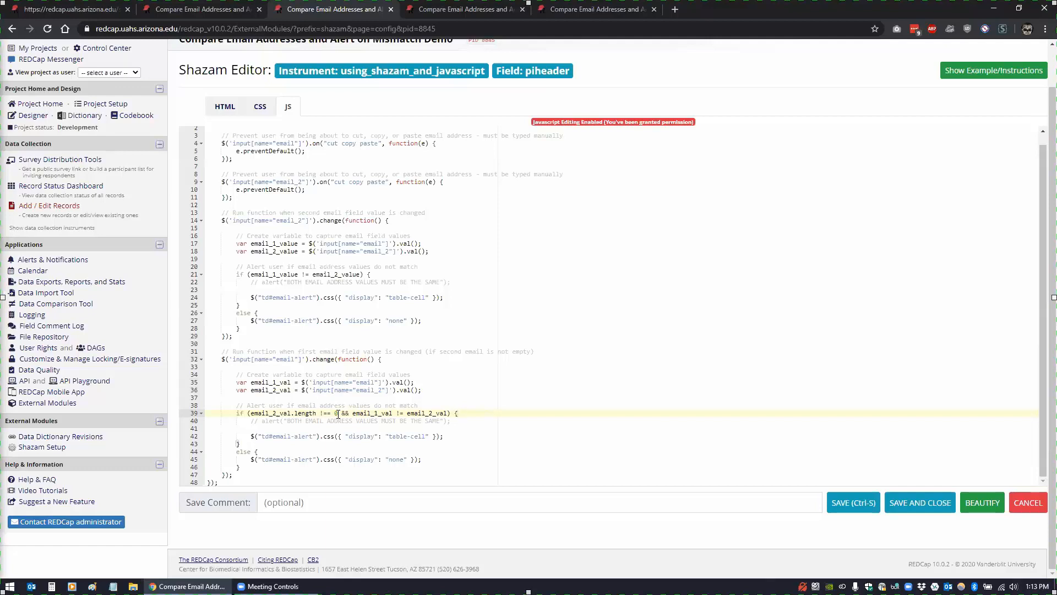
pyautogui.click(466, 437)
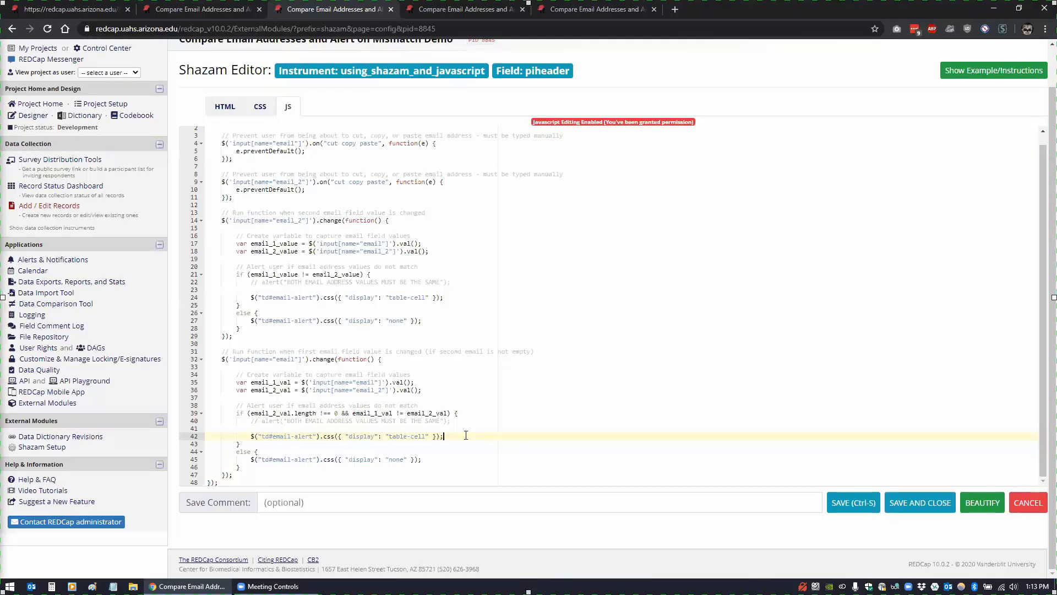
# Switch to the survey and remove the 2 from the re-entered email address so it matches the first one
pyautogui.click(170, 11)
pyautogui.click(81, 9)
pyautogui.moveTo(364, 352); pyautogui.dragTo(297, 345)
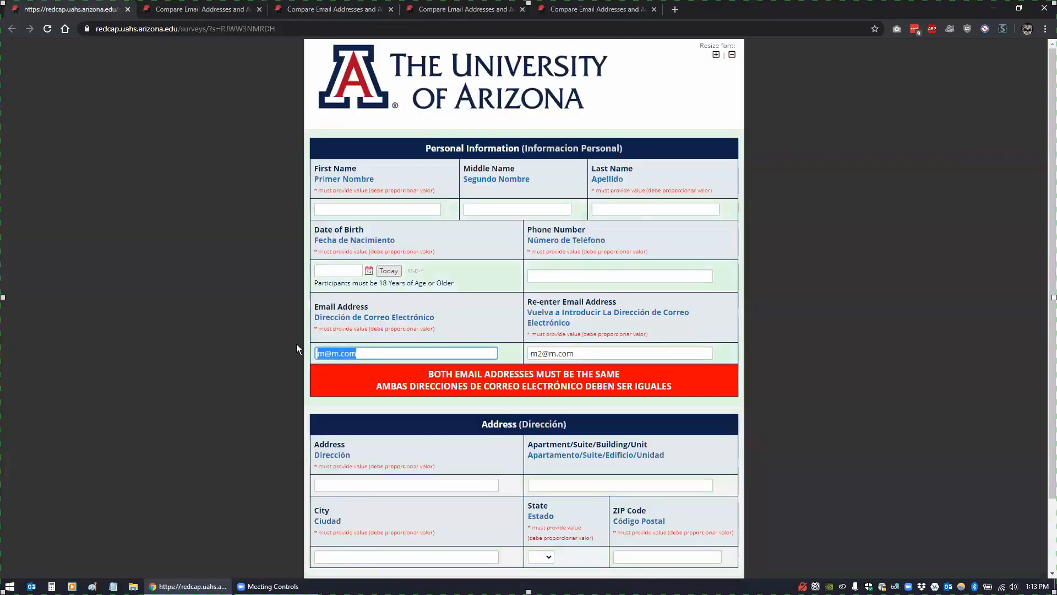
pyautogui.click(328, 352)
pyautogui.click(539, 353)
pyautogui.press('BackSpace')
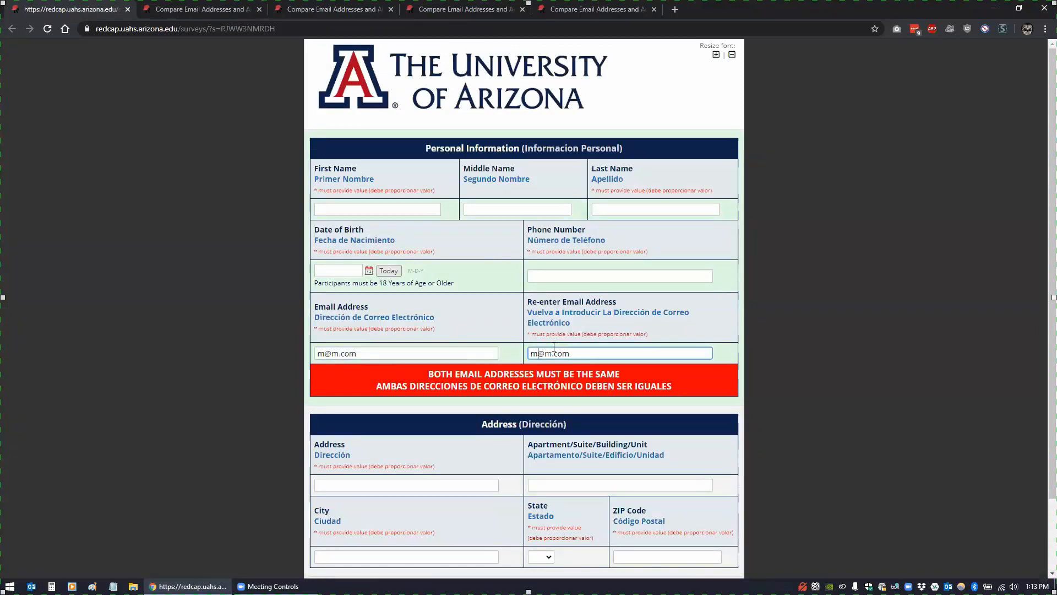
pyautogui.press('Tab')
# Add a 2 before the @ in the survey's first email address so it differs from the re-entered one
pyautogui.click(324, 353)
pyautogui.write('2')
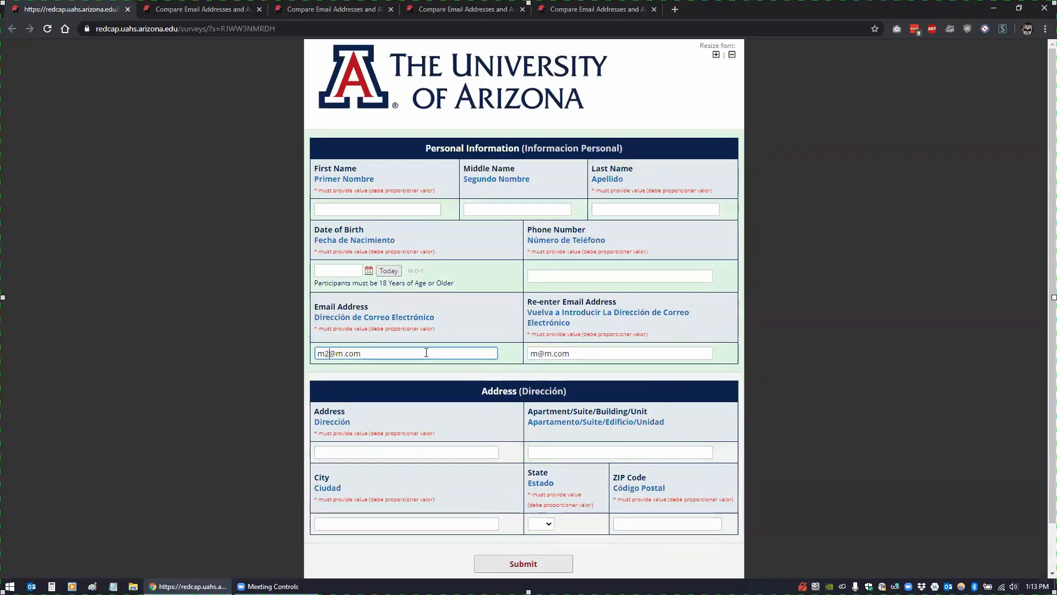
pyautogui.press('Tab')
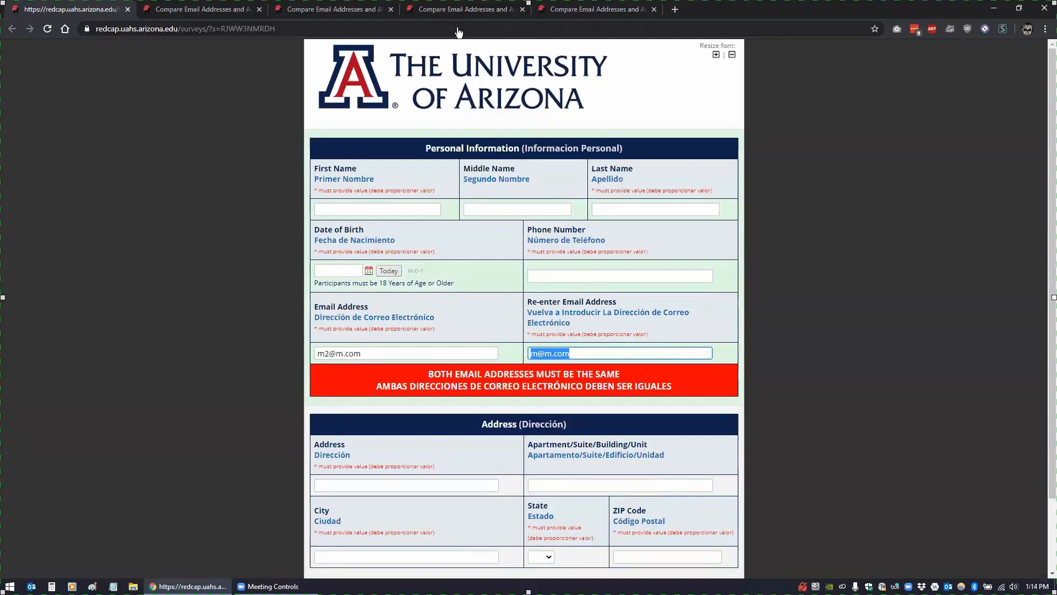
# Return to the Shazam JavaScript code and review the change functions for both email fields
pyautogui.click(356, 9)
pyautogui.click(532, 256)
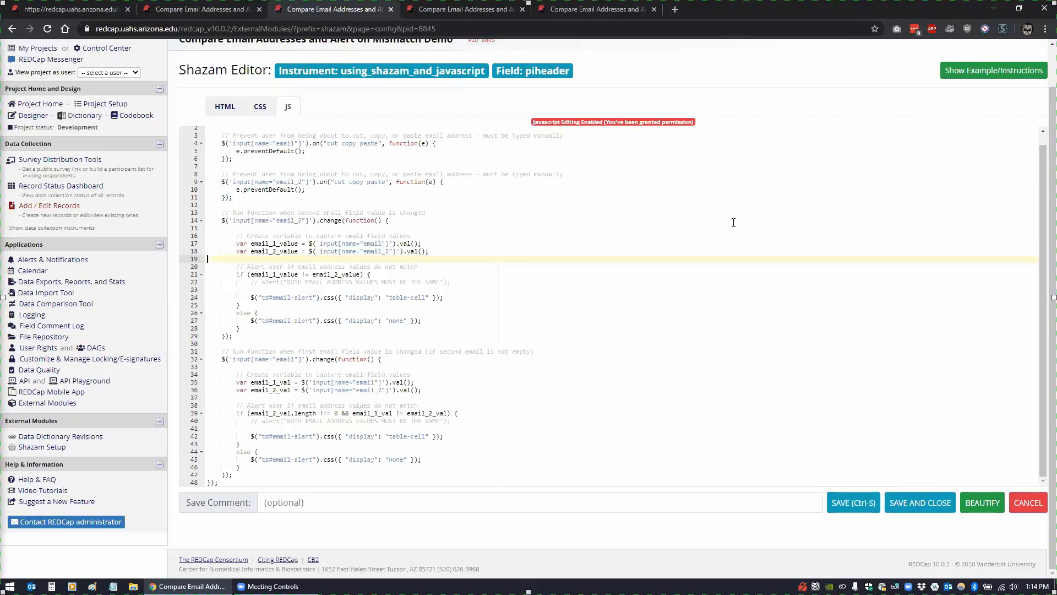
# Switch to the Compare Email Addresses and Alert on Mismatch Demo 2 project, log back in and start a new record
pyautogui.click(439, 13)
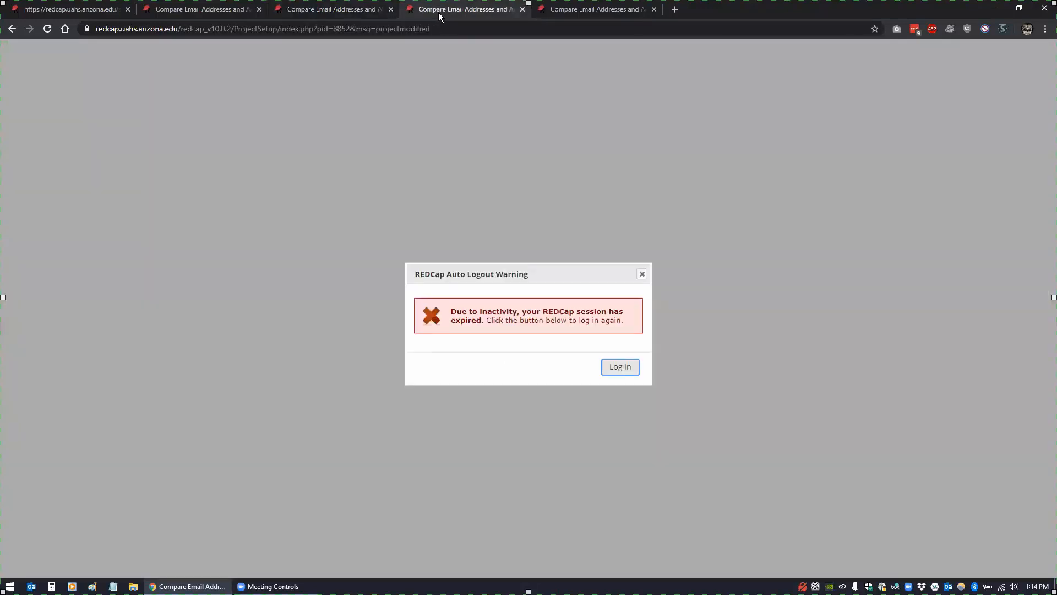
pyautogui.click(622, 367)
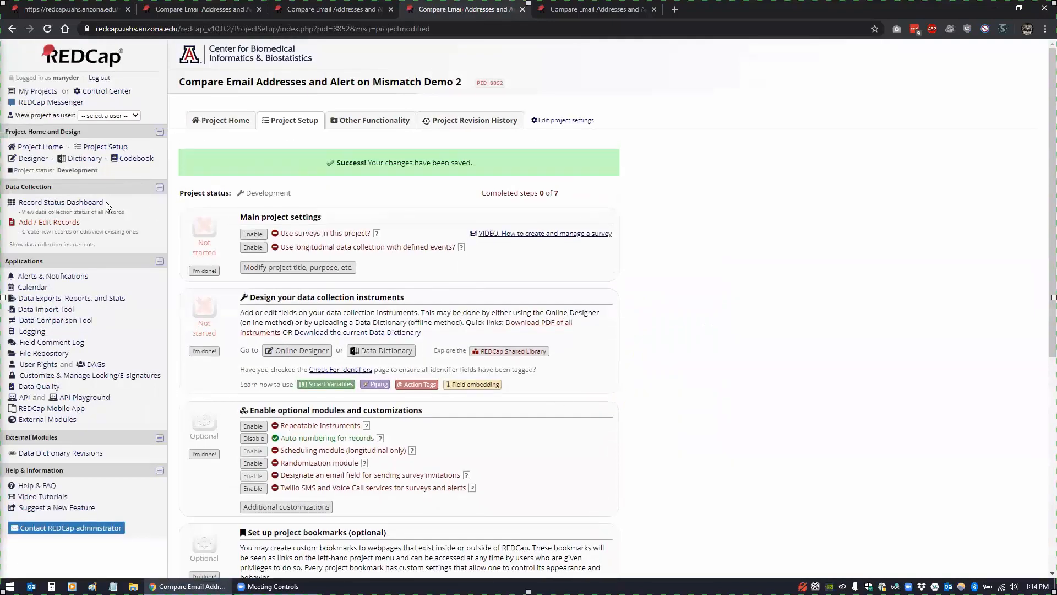
pyautogui.click(33, 159)
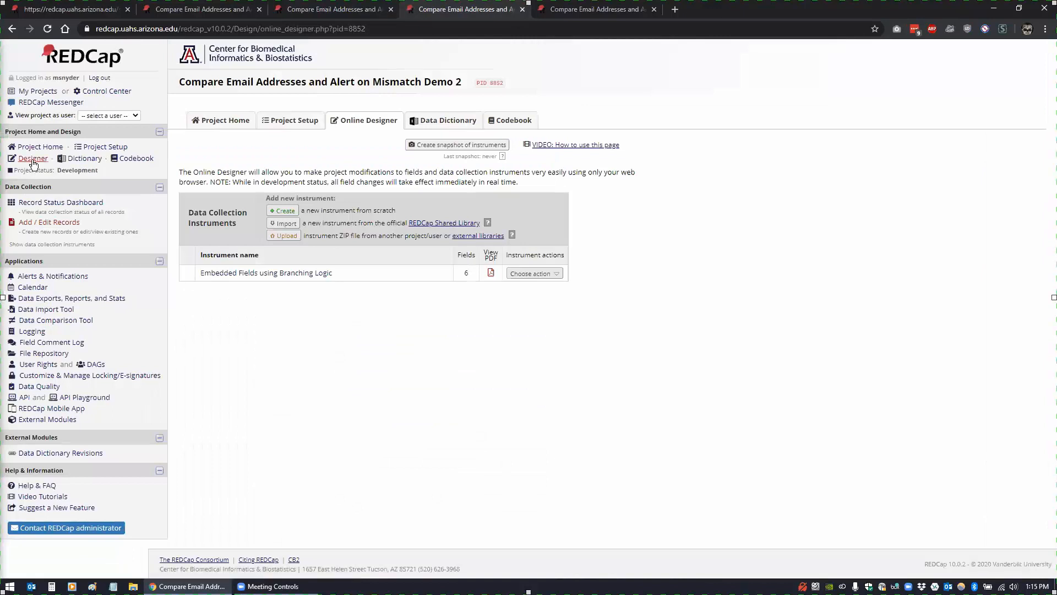
pyautogui.click(34, 222)
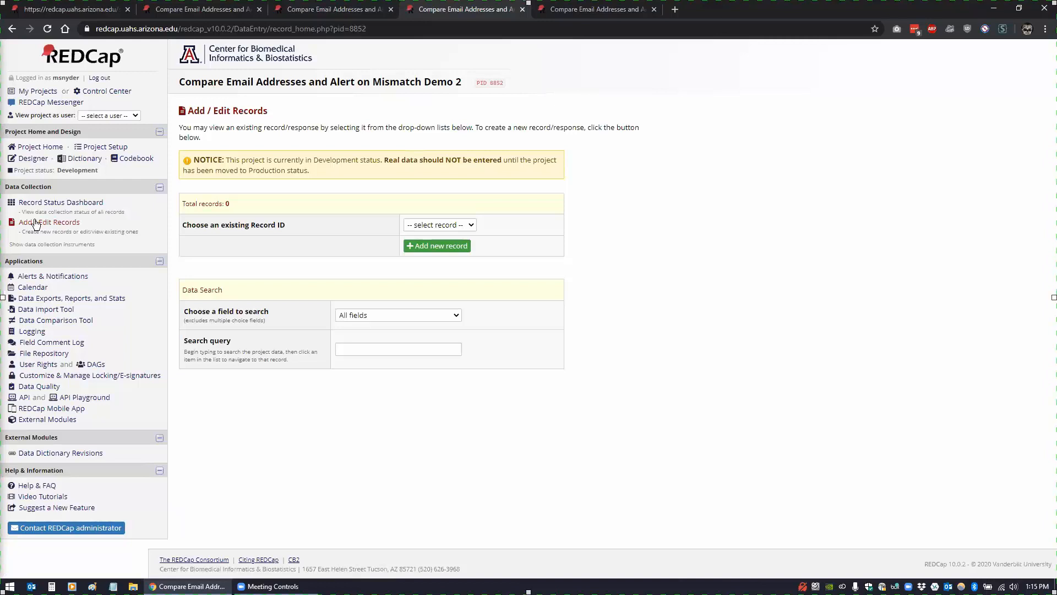
pyautogui.click(432, 248)
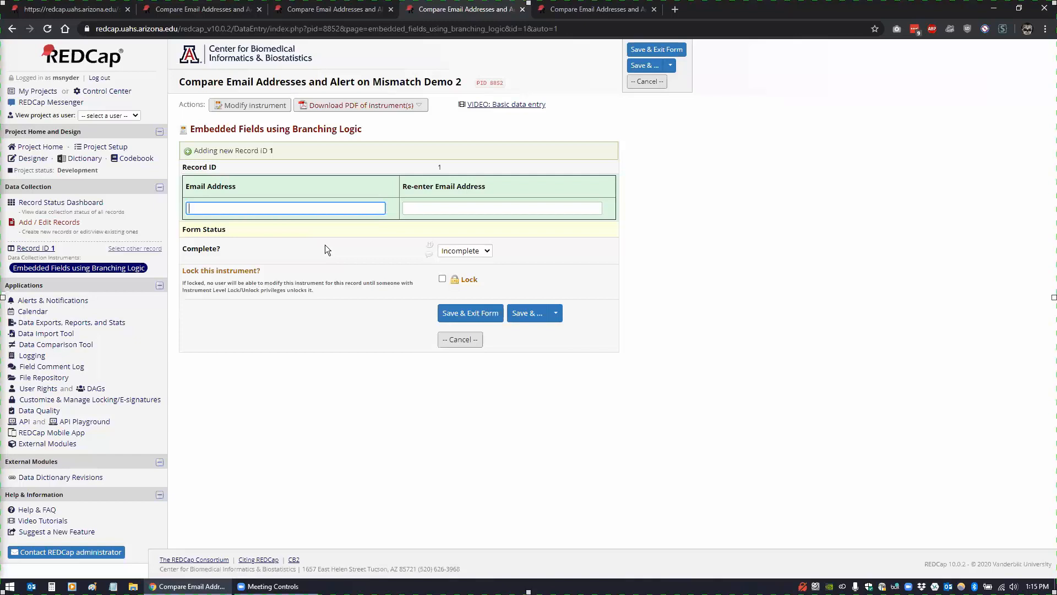
# Enter the same test email address in both the Email Address and Re-enter Email Address fields
pyautogui.write('m@m.com')
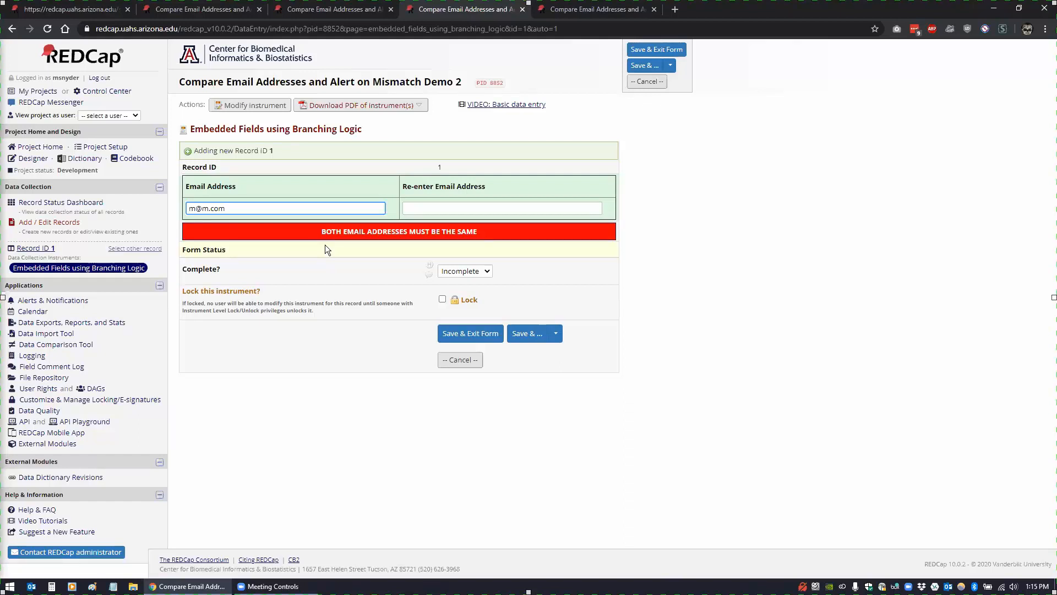
pyautogui.press('Tab')
pyautogui.write('m@m.com')
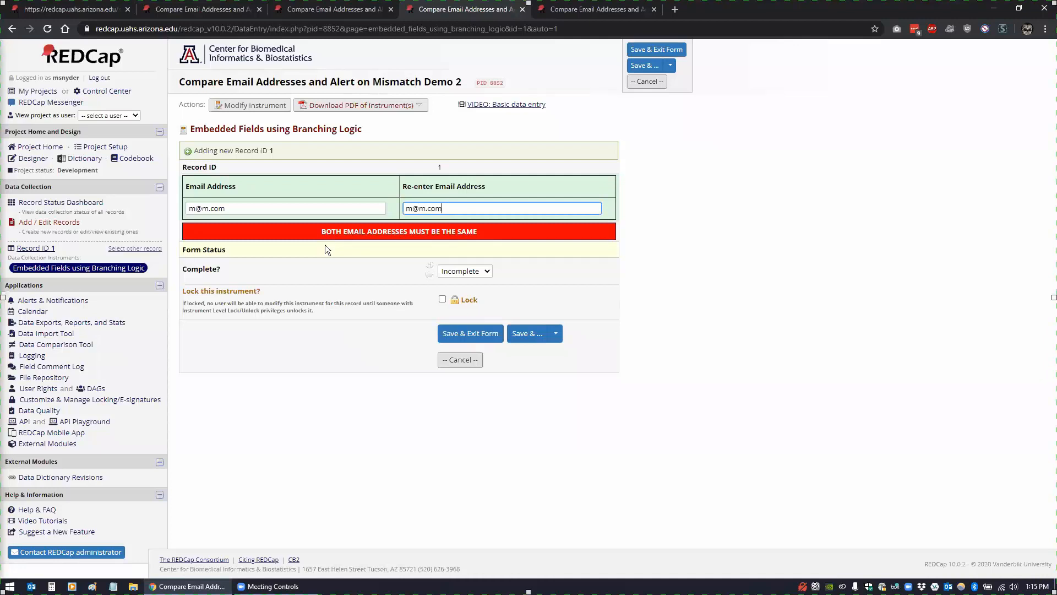
pyautogui.press('Tab')
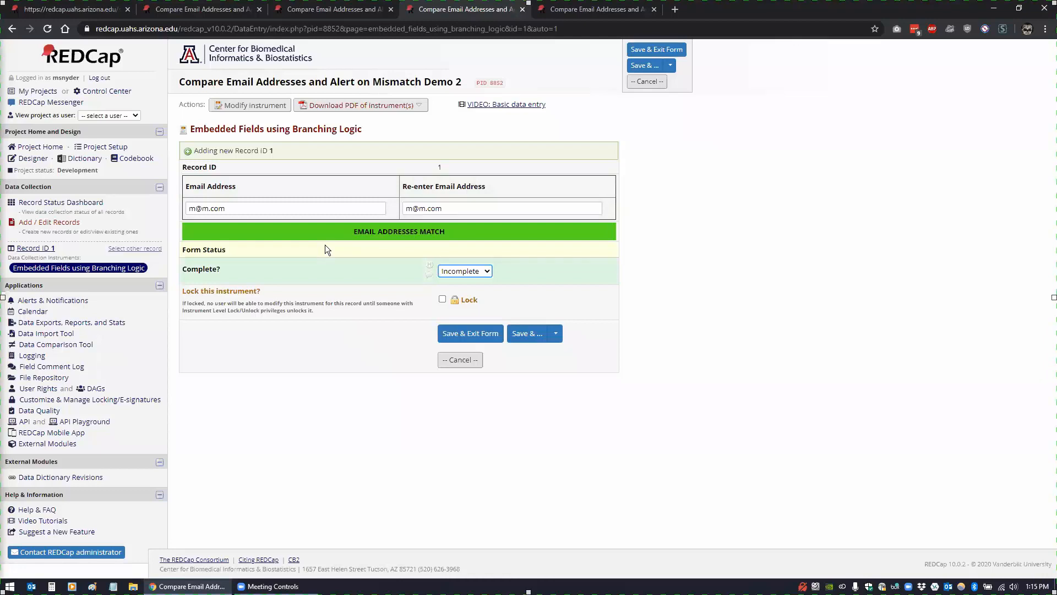
# Add a 2 before the @ in the re-entered email address so the record's two addresses differ
pyautogui.click(411, 207)
pyautogui.write('2')
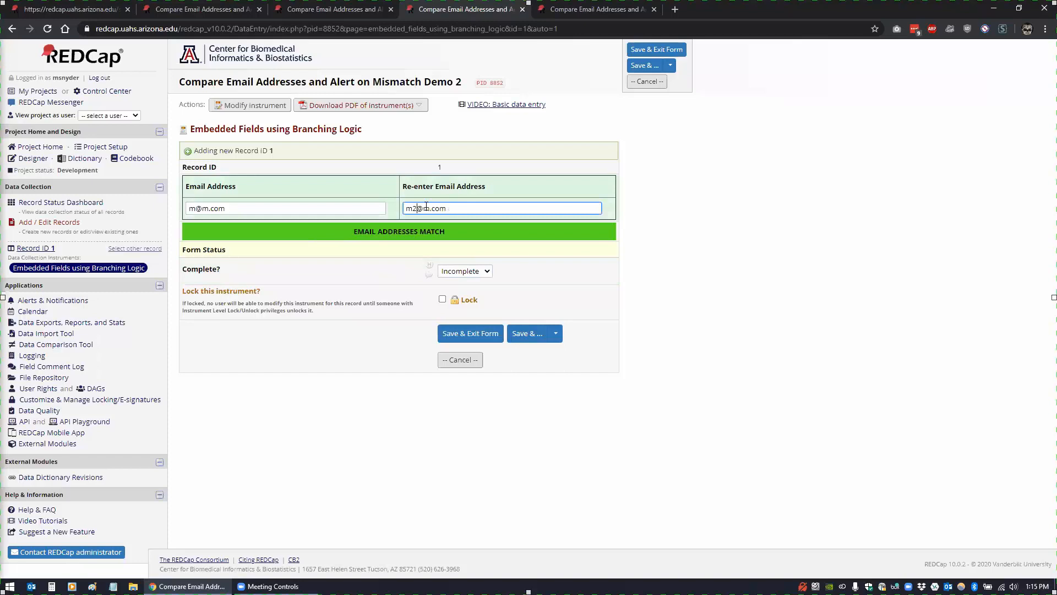
pyautogui.press('Tab')
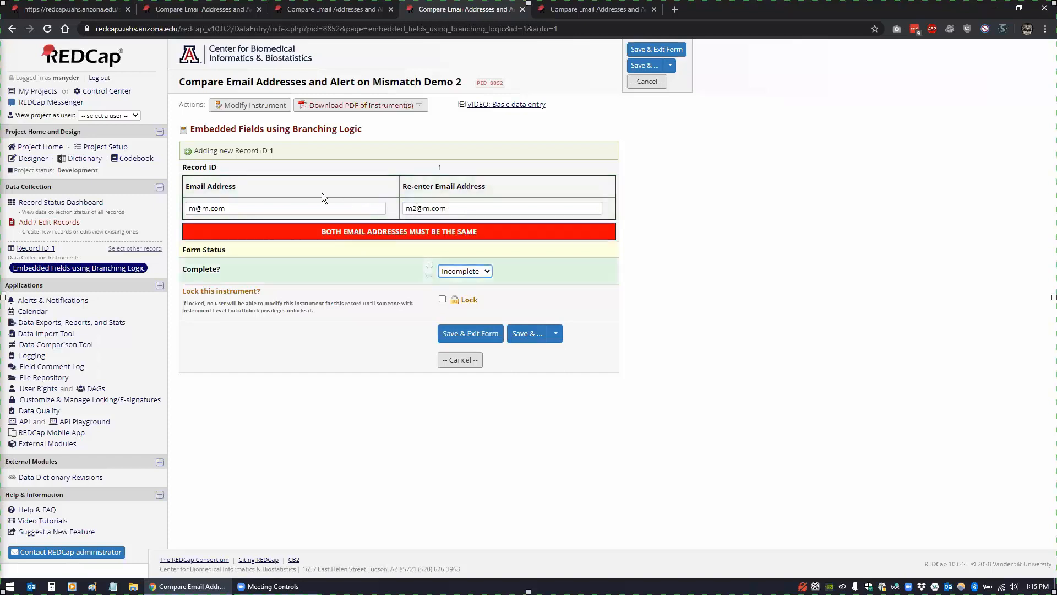
# Add a 2 to the record's first email address so both match, and remove it again to restore the mismatch
pyautogui.click(193, 207)
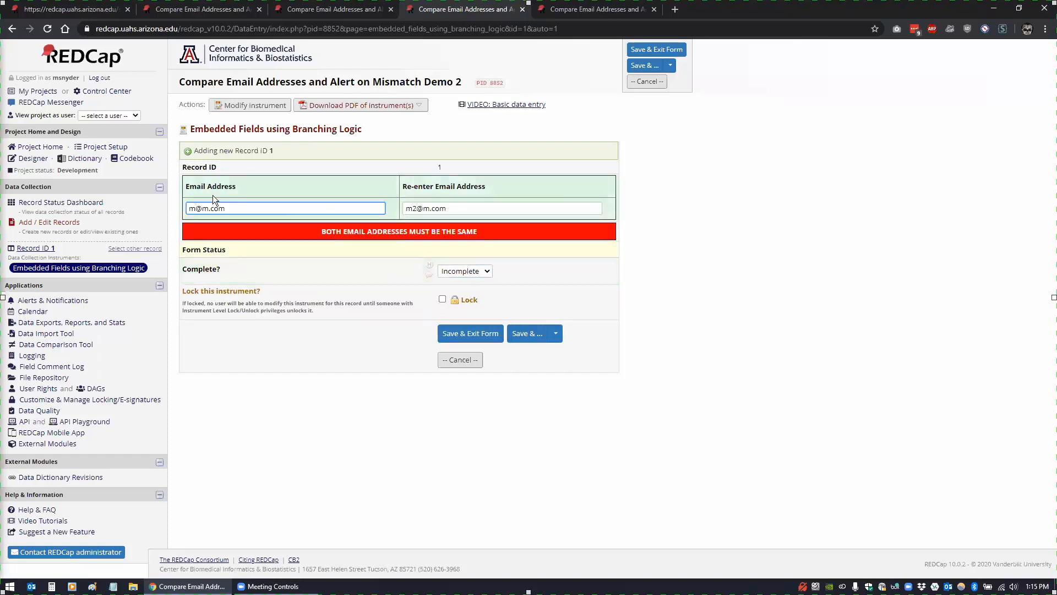
pyautogui.write('2')
pyautogui.press('Tab')
pyautogui.click(214, 190)
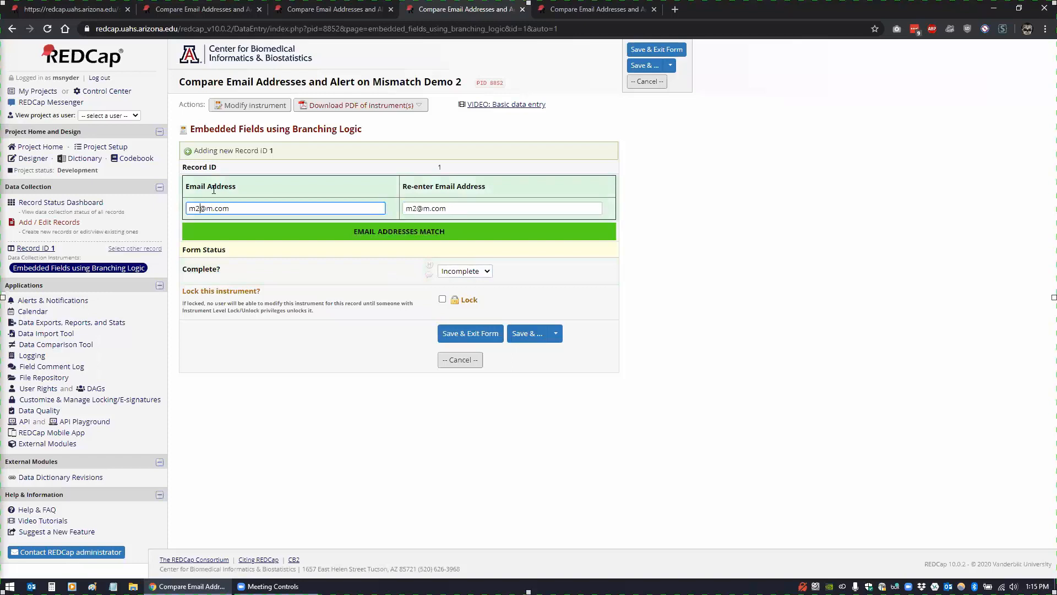
pyautogui.press('BackSpace')
pyautogui.press('Tab')
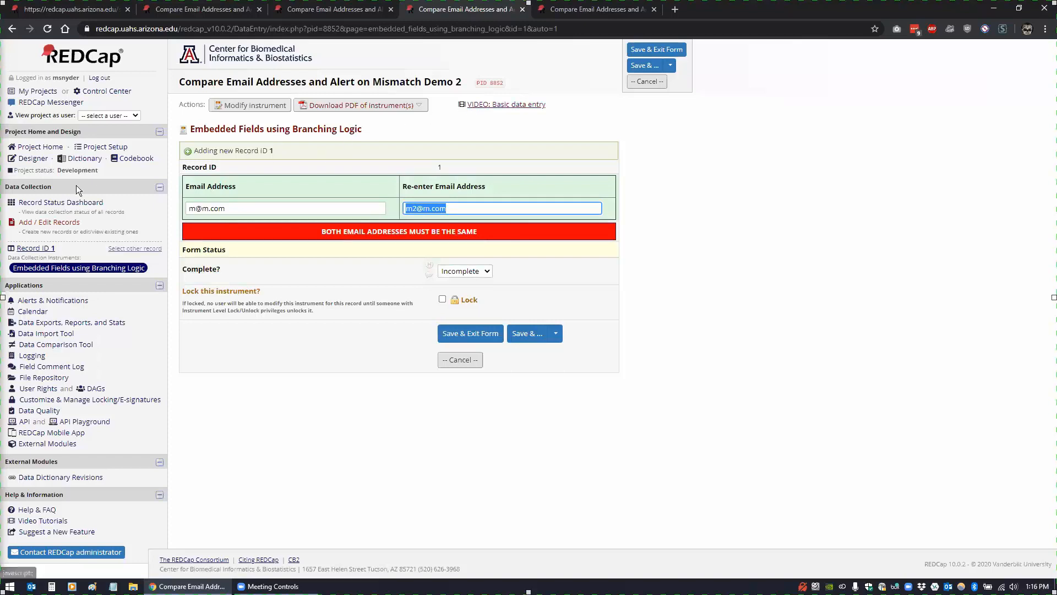
# Open the Embedded Fields using Branching Logic instrument in the Online Designer and examine its fields and branching logic
pyautogui.click(33, 159)
pyautogui.click(543, 351)
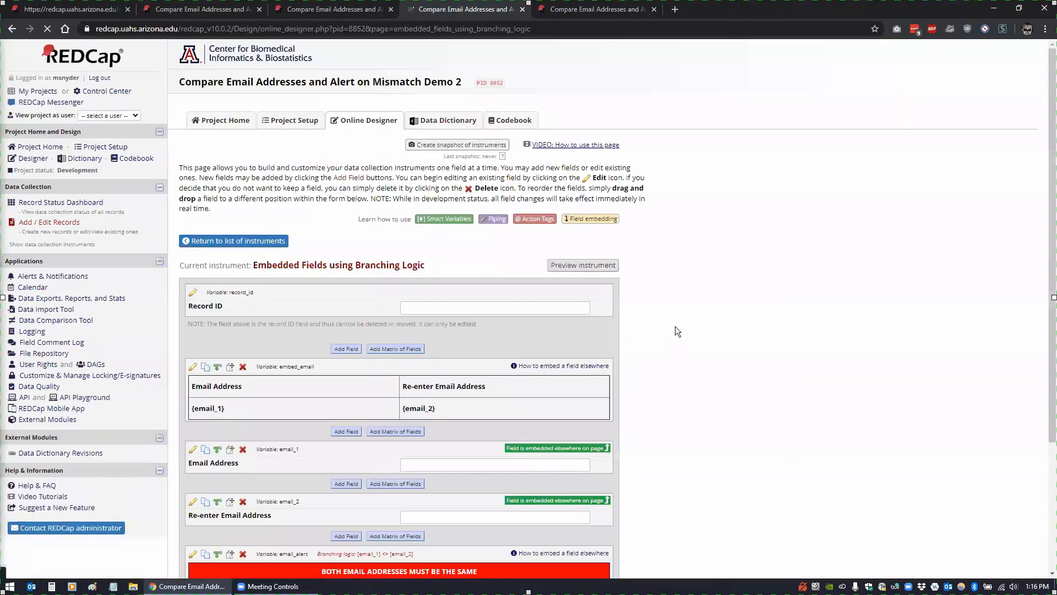
pyautogui.scroll(-3, 677, 319)
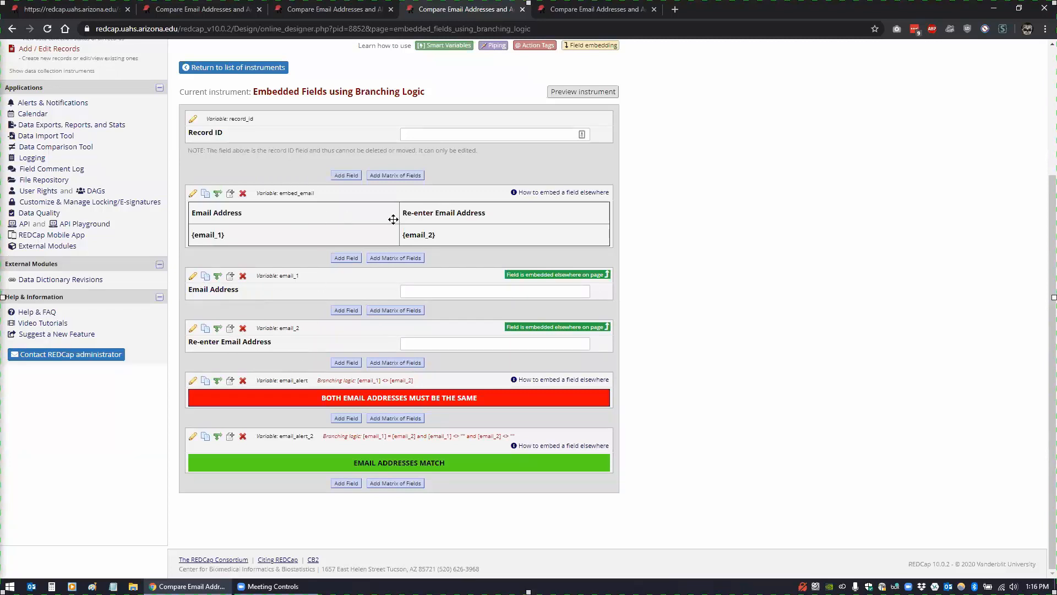
# Open the embed_email descriptive field for editing and look at the rich text editor's table insertion options
pyautogui.click(193, 193)
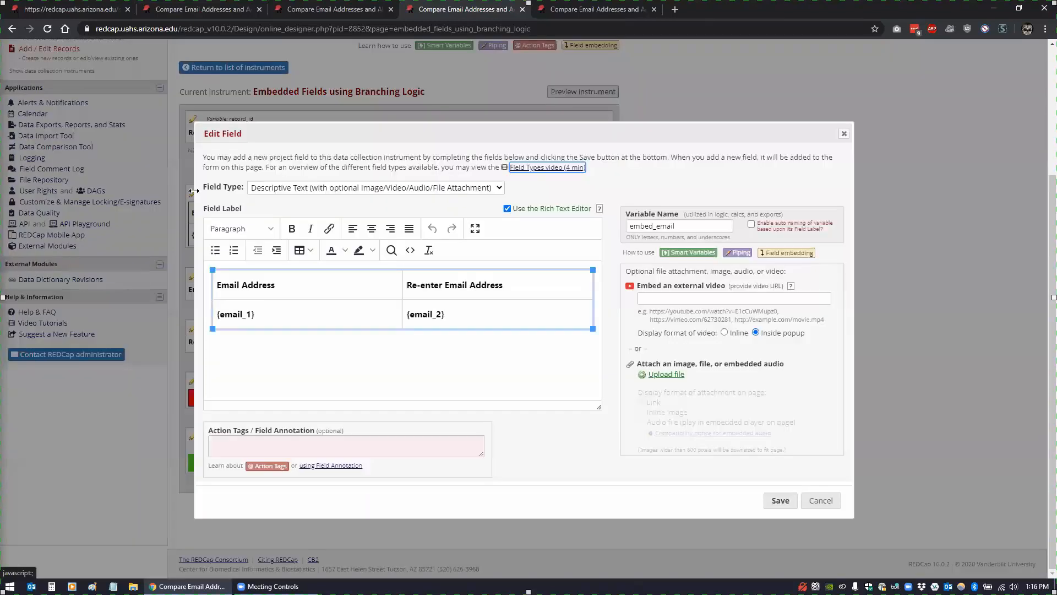
pyautogui.click(312, 252)
pyautogui.moveTo(320, 271)
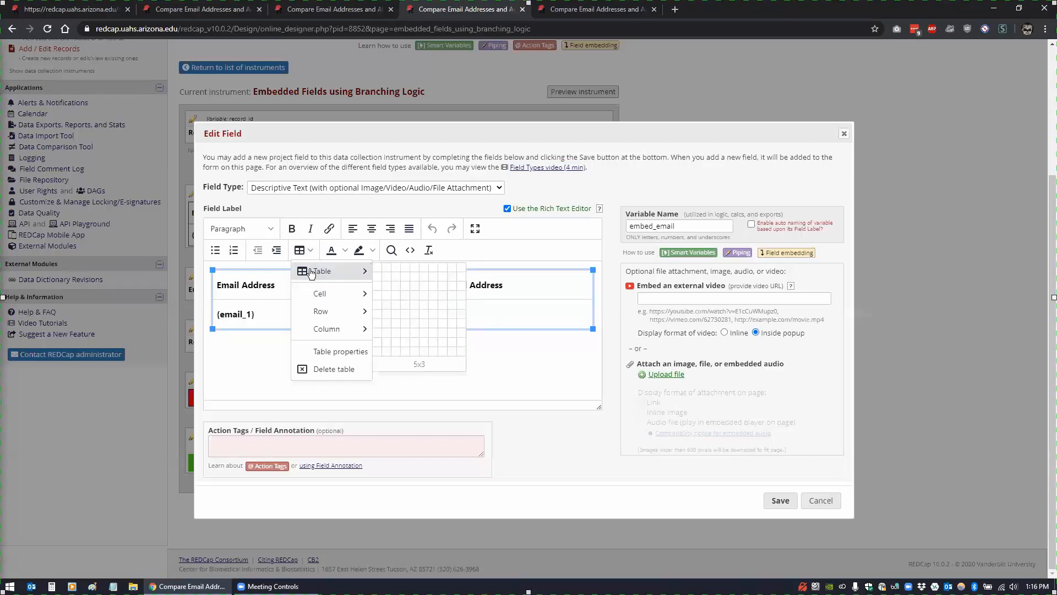
pyautogui.click(230, 337)
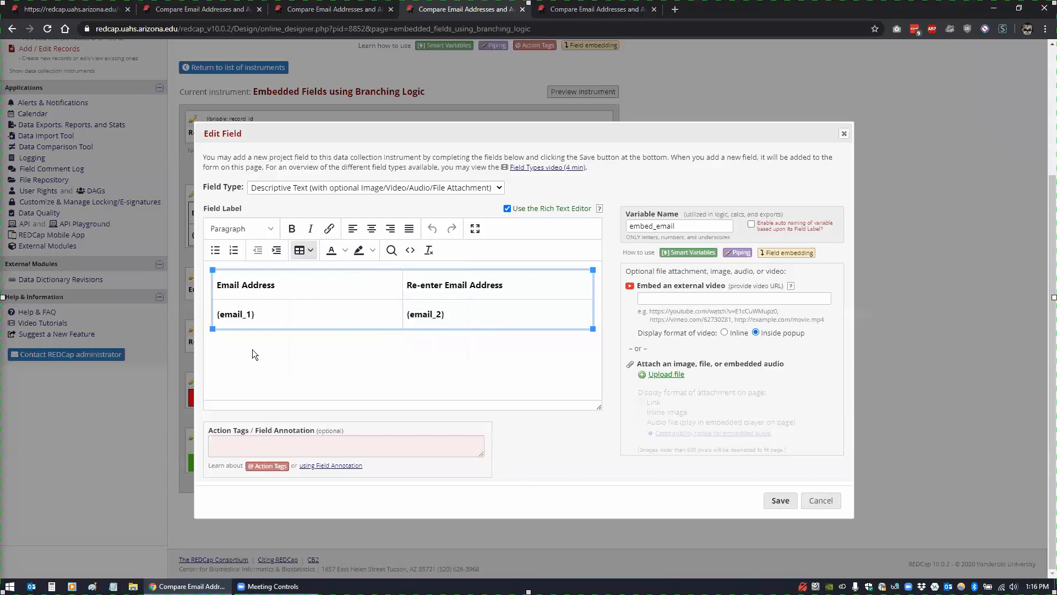
# Examine the email labels and embedded {email_1} and {email_2} variables in the table, and view its HTML source without saving
pyautogui.moveTo(216, 285); pyautogui.dragTo(287, 285)
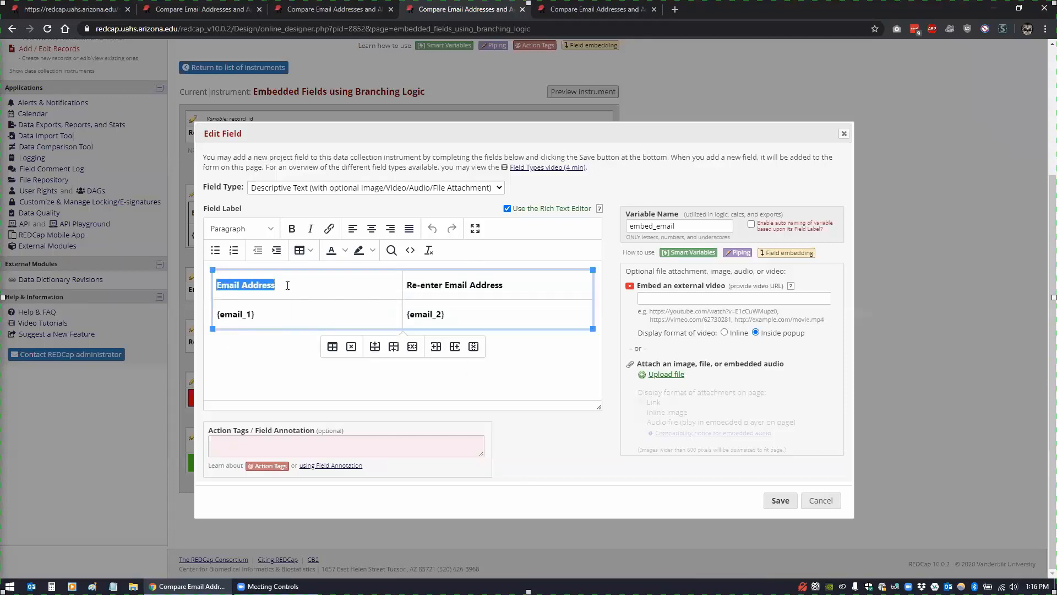
pyautogui.click(449, 287)
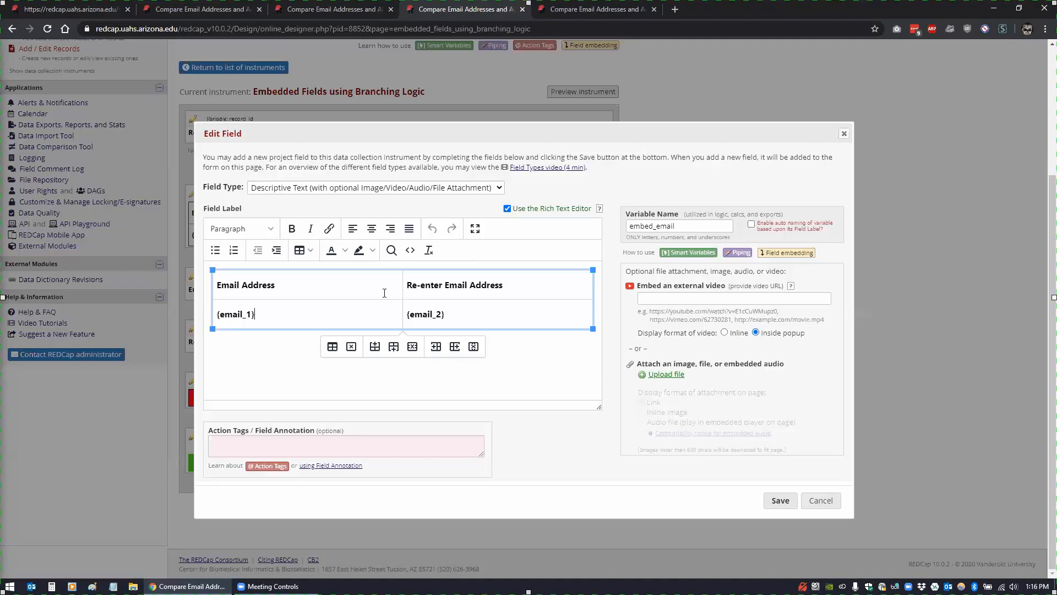
pyautogui.click(411, 250)
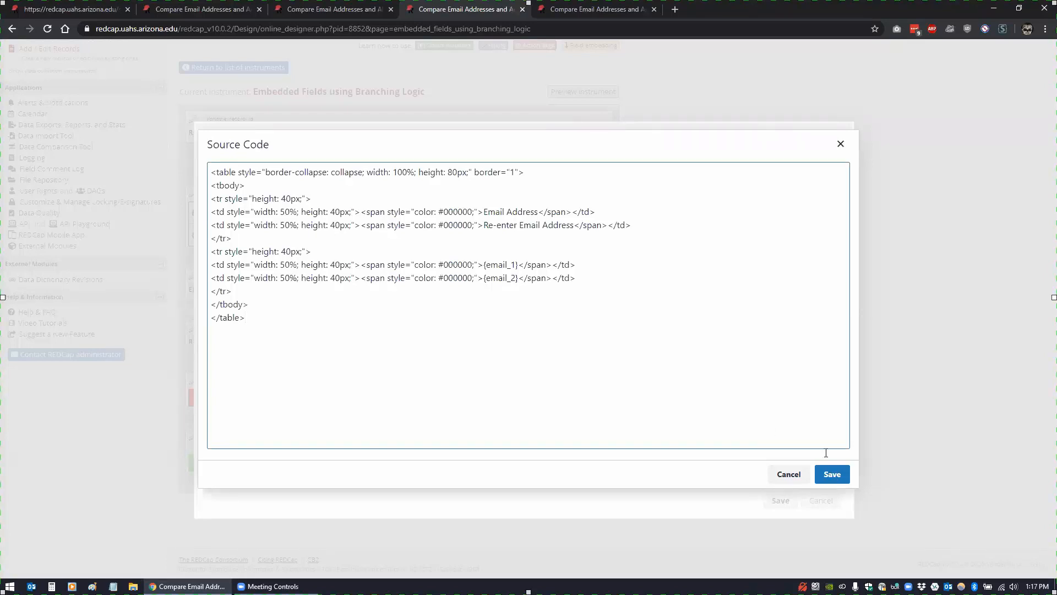
pyautogui.click(791, 473)
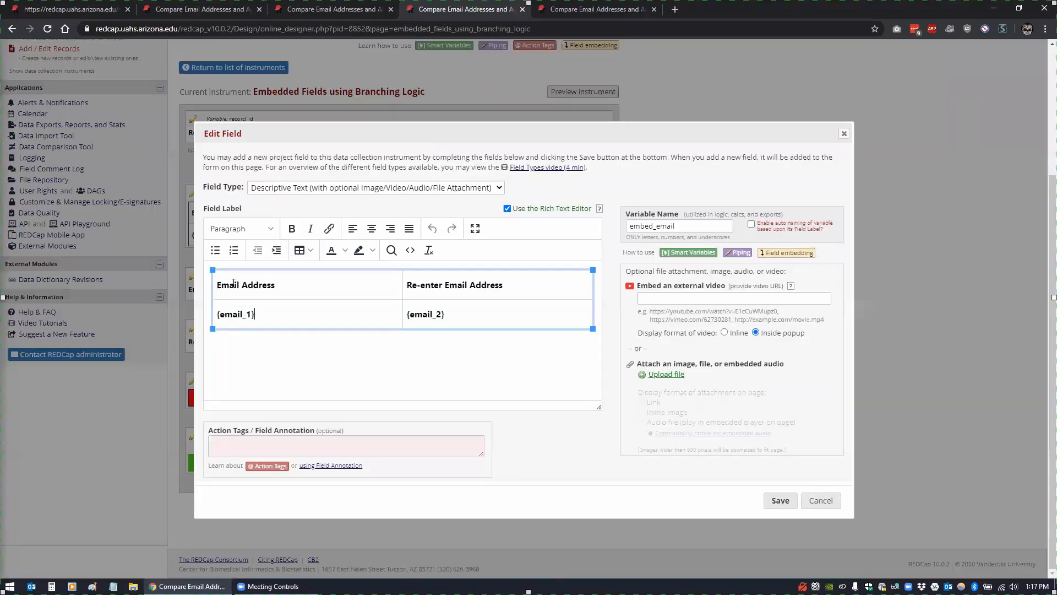
# Close the embed_email field editor and examine the branching logic of the email_alert field
pyautogui.click(780, 501)
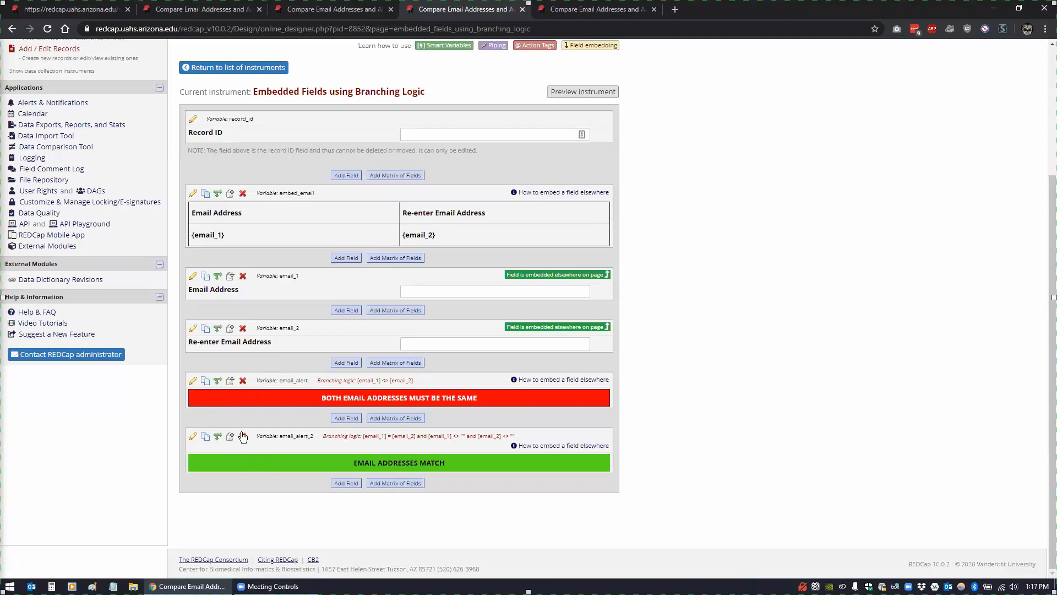
pyautogui.click(217, 381)
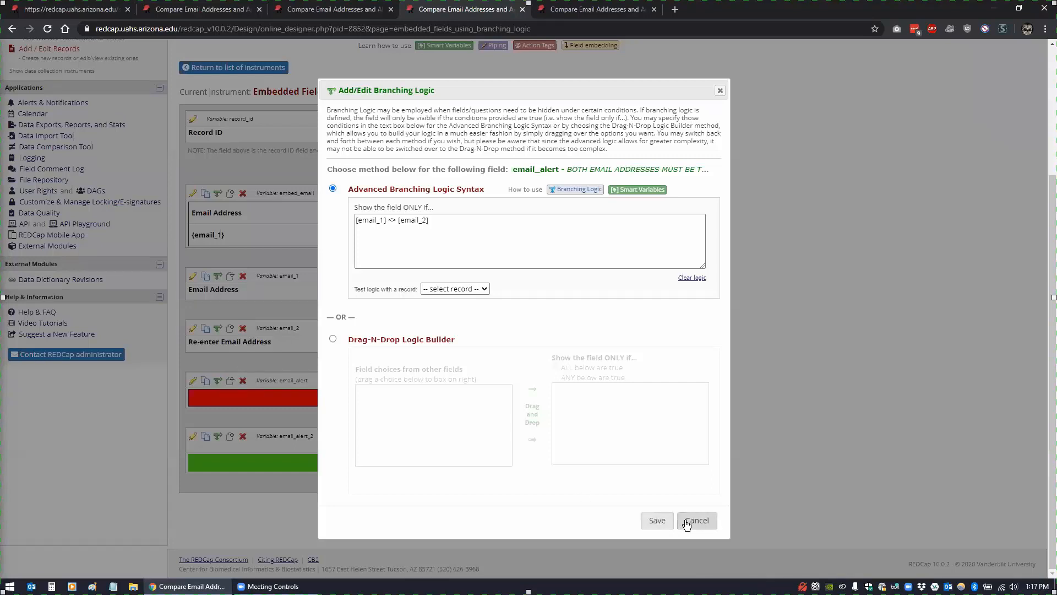
pyautogui.click(656, 520)
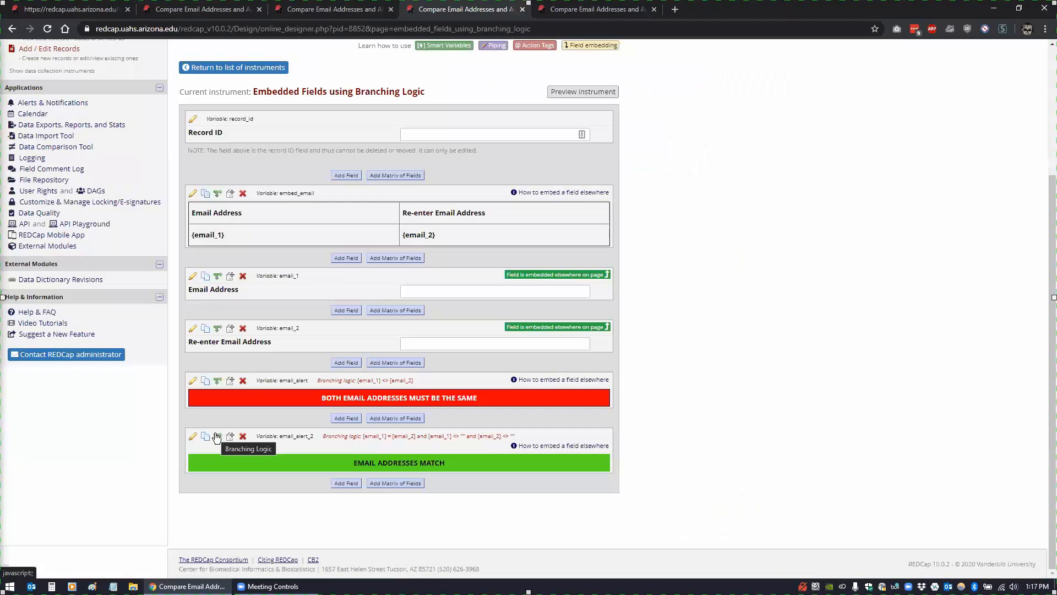
# Remove the two non-blank conditions from email_alert_2's branching logic, leaving [email_1] = [email_2], and save the change
pyautogui.click(218, 437)
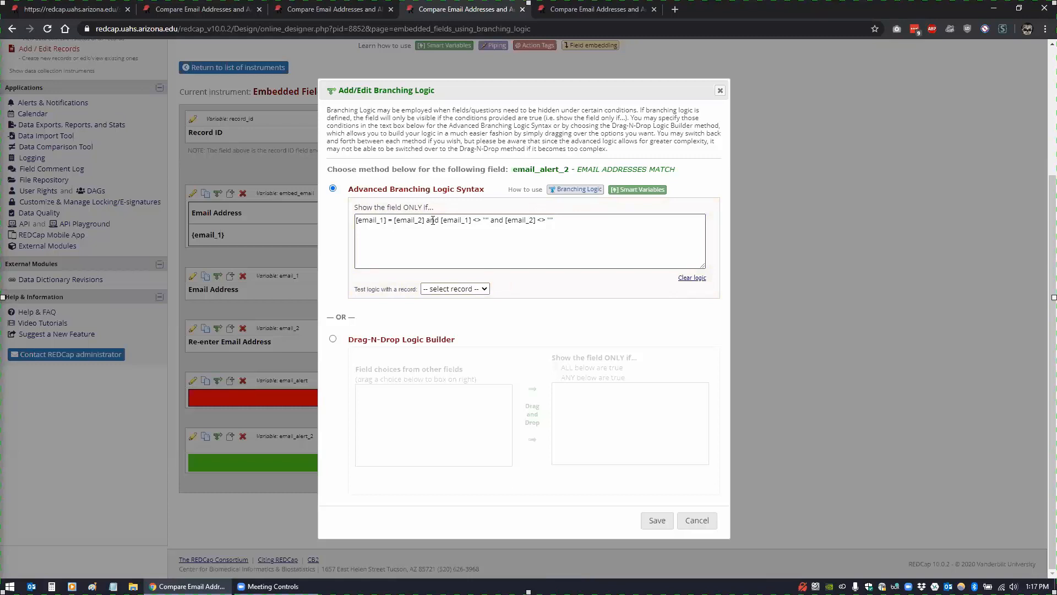
pyautogui.moveTo(490, 219); pyautogui.dragTo(440, 220)
pyautogui.click(486, 220)
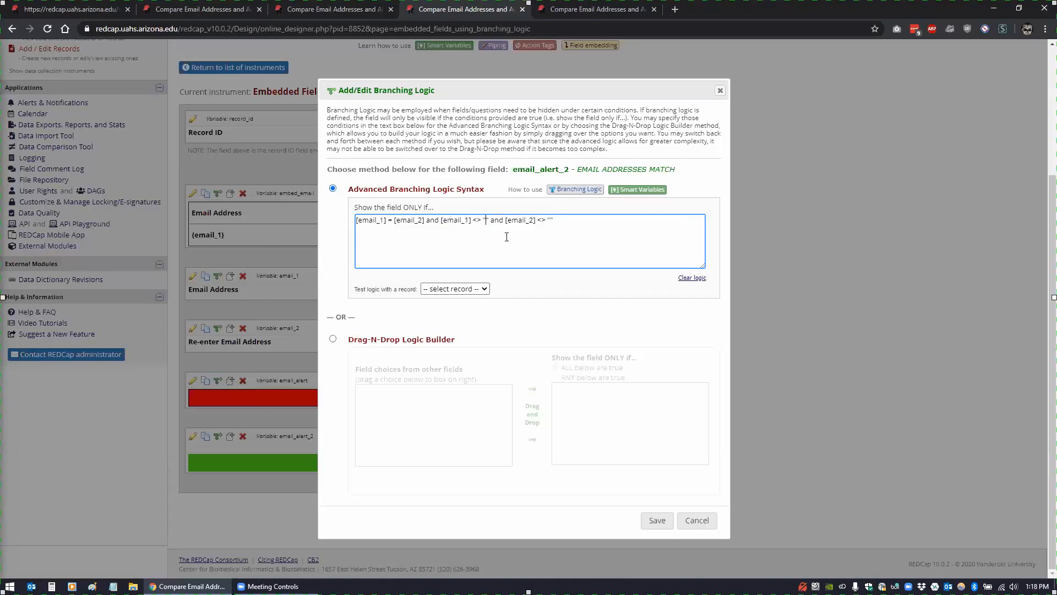
pyautogui.moveTo(428, 223); pyautogui.dragTo(555, 221)
pyautogui.hotkey('ctrl', 'c')
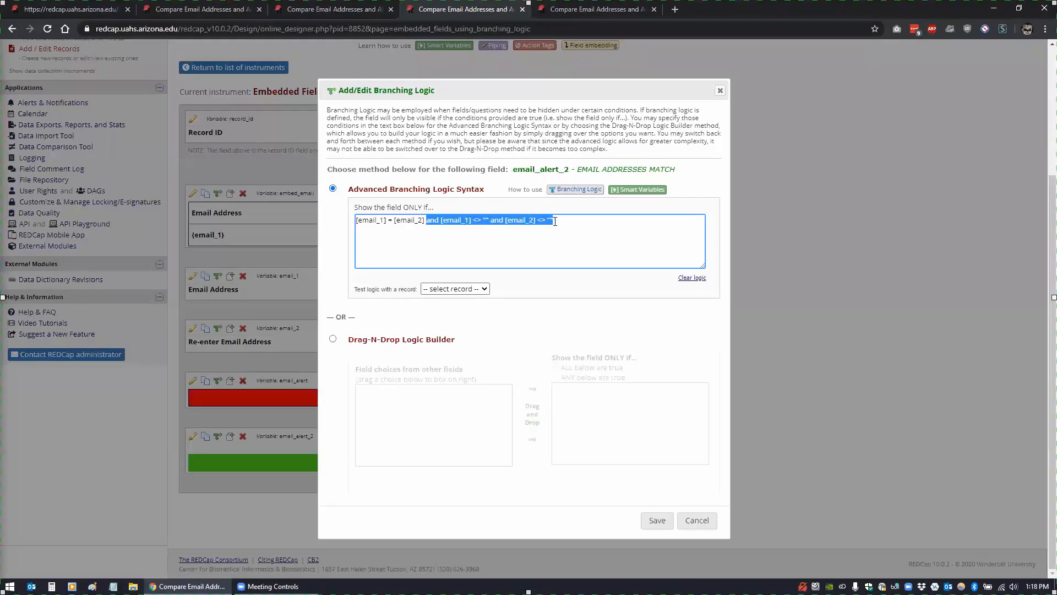
pyautogui.press('BackSpace')
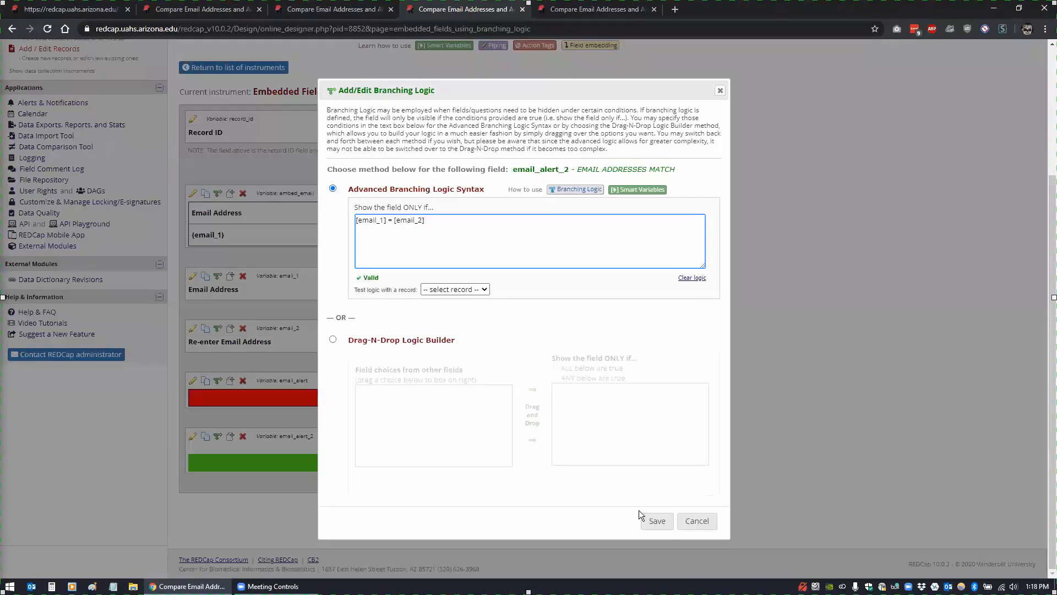
pyautogui.click(656, 521)
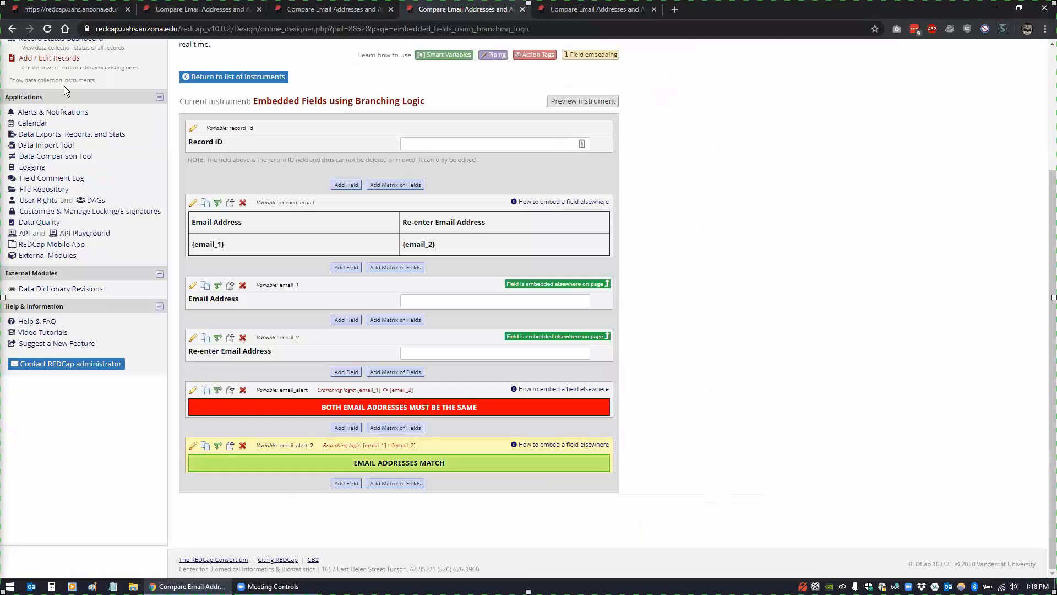
# Open a blank new record to check how the match alert behaves with empty email fields
pyautogui.scroll(2, 64, 86)
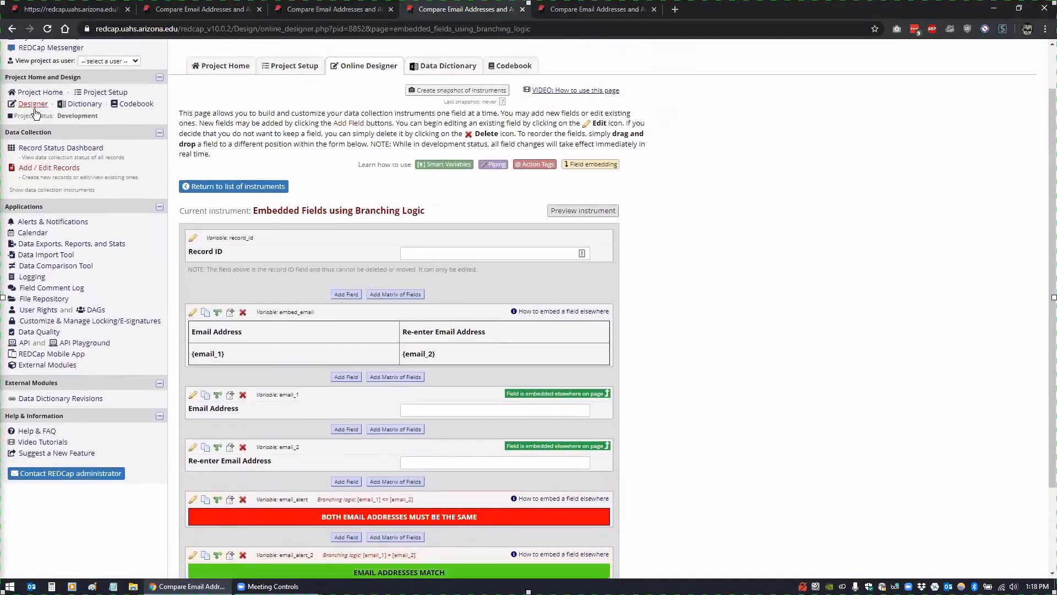
pyautogui.click(39, 168)
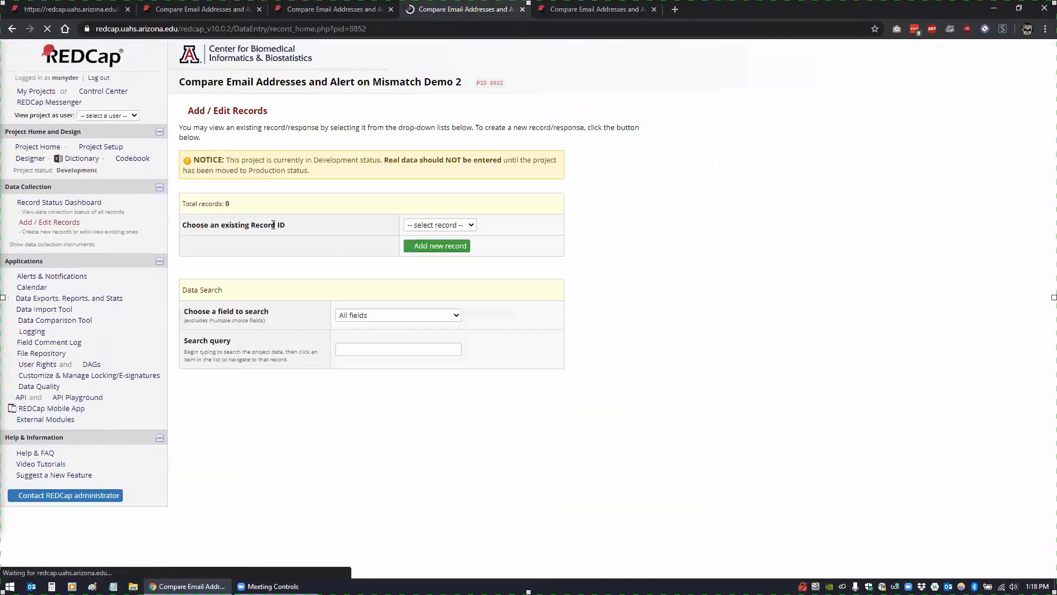
pyautogui.click(456, 248)
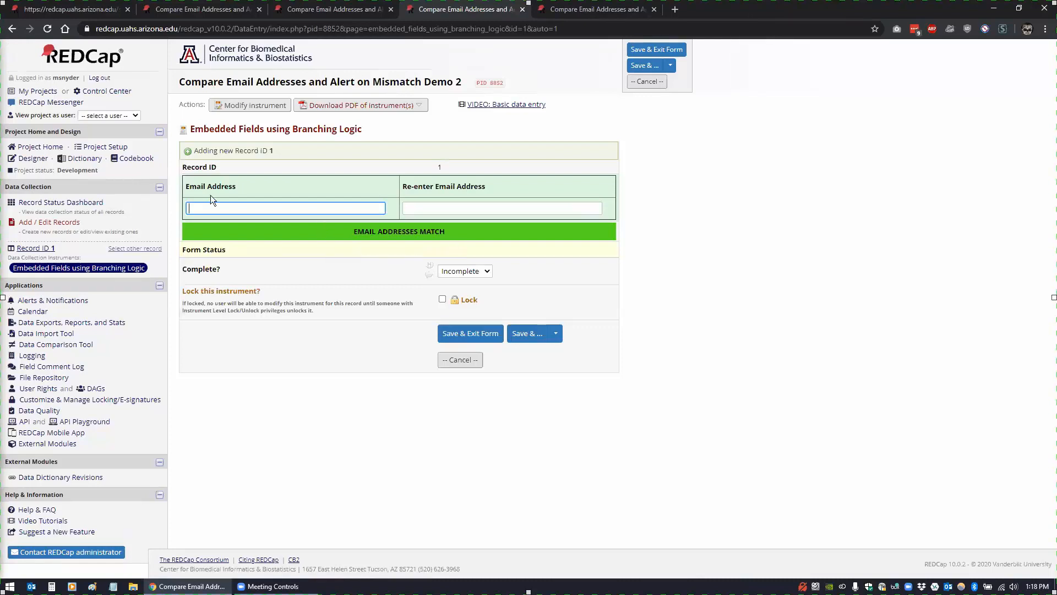
# Restore and [email_1] <> "" and [email_2] <> "" in email_alert_2's branching logic in the Embedded Fields using Branching Logic instrument, and save
pyautogui.click(27, 159)
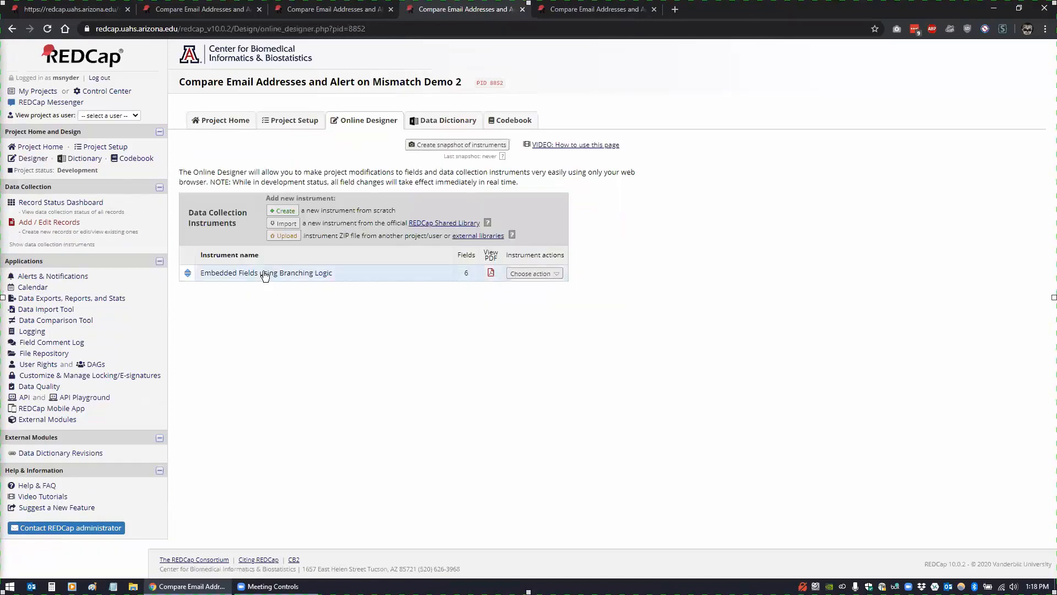
pyautogui.click(264, 273)
pyautogui.scroll(-3, 199, 407)
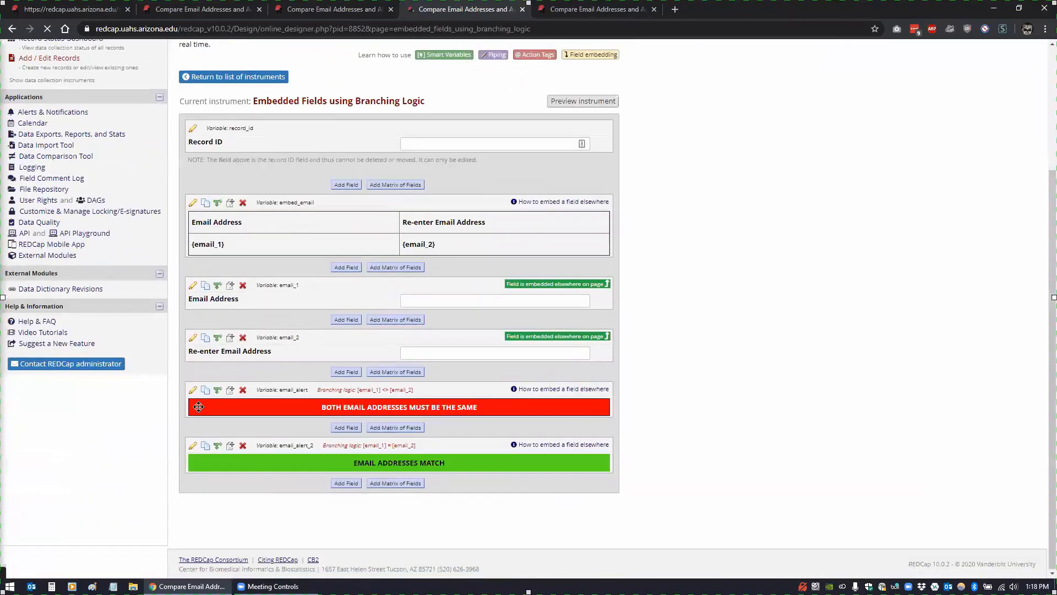
pyautogui.click(219, 445)
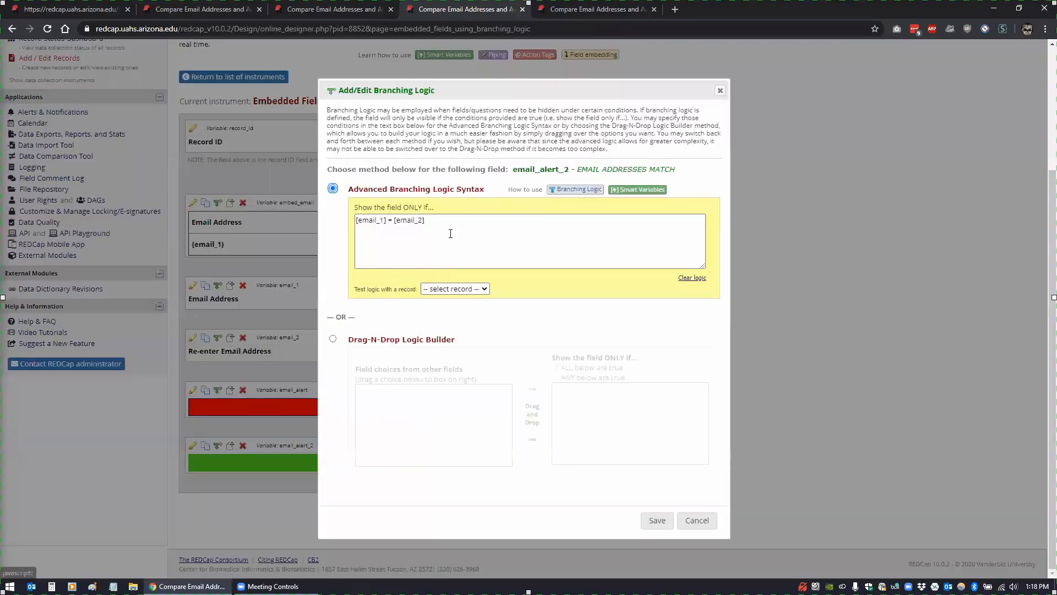
pyautogui.click(450, 231)
pyautogui.hotkey('ctrl', 'v')
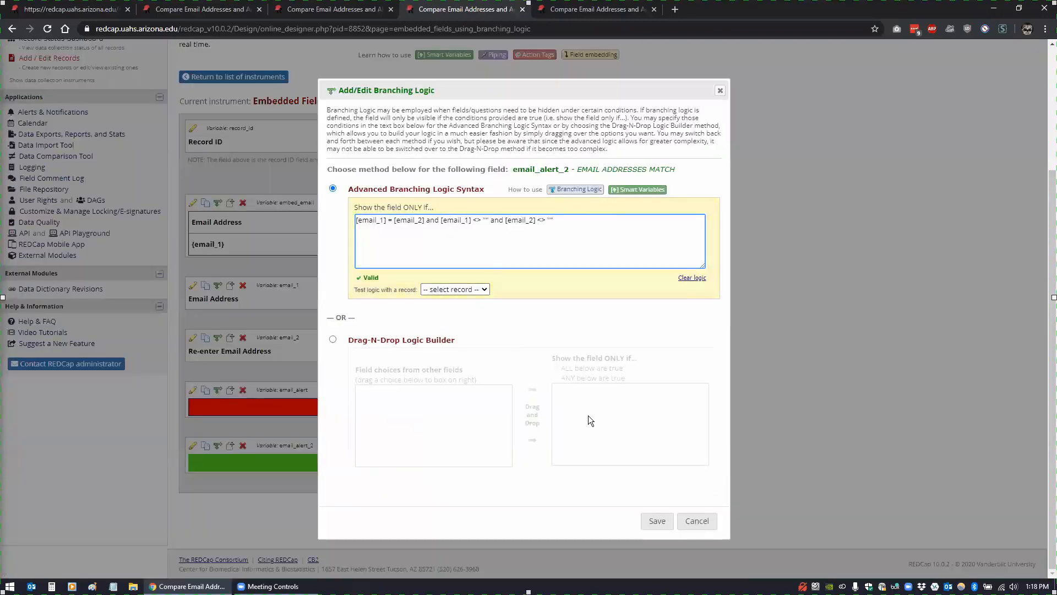
pyautogui.click(648, 519)
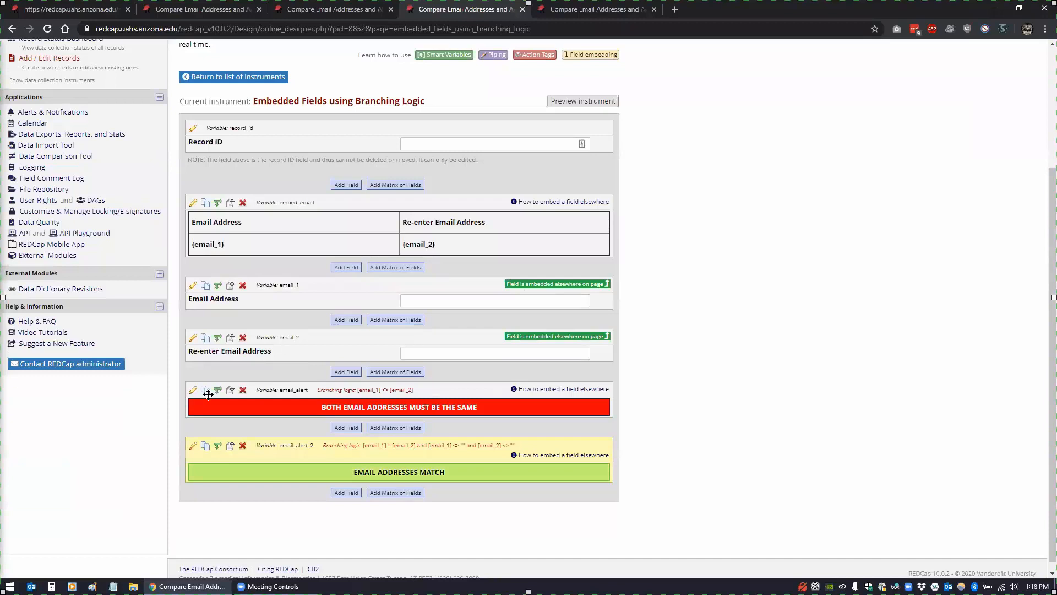
# Examine the email_alert field's branching logic once more and close it with its logic saved
pyautogui.click(218, 390)
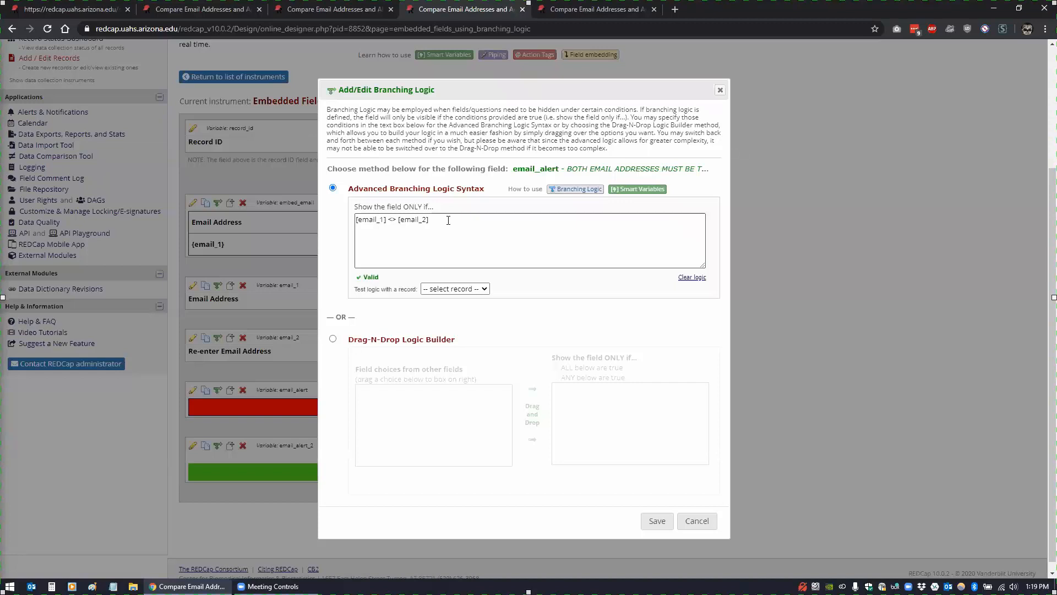
pyautogui.click(657, 521)
# Add a new record and enter mismatched sample email addresses, with a 2 in the domain of the re-entered one
pyautogui.scroll(3, 47, 193)
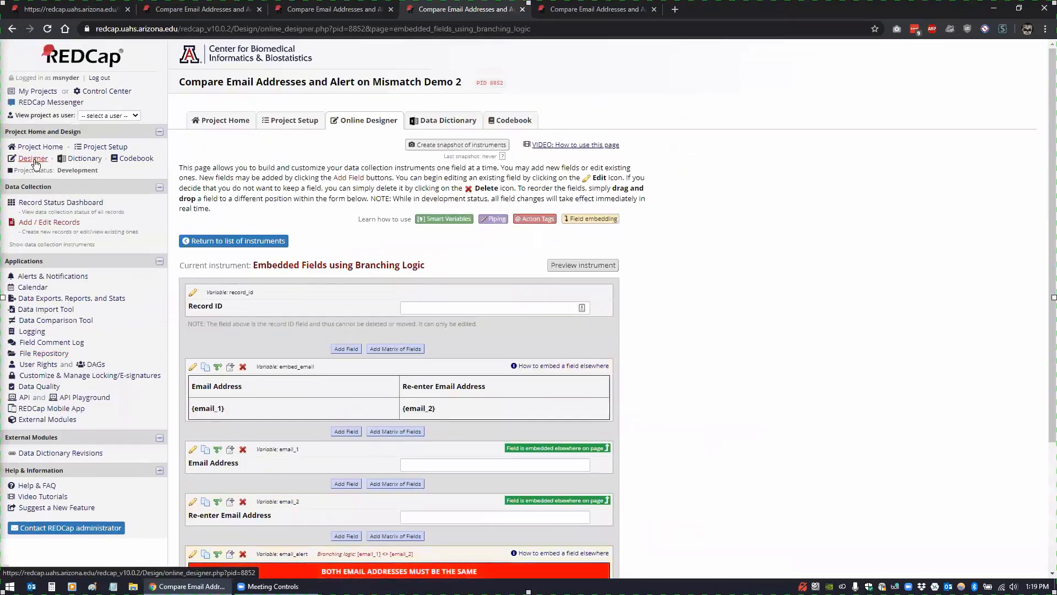
pyautogui.click(49, 223)
pyautogui.click(429, 245)
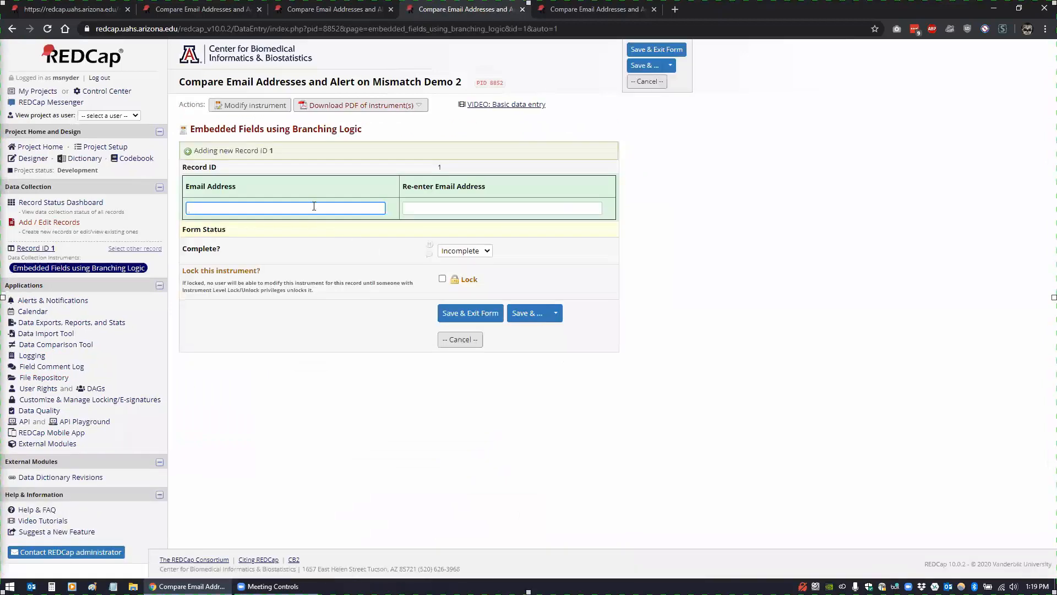
pyautogui.write('m@m.com')
pyautogui.press('Tab')
pyautogui.write('m@')
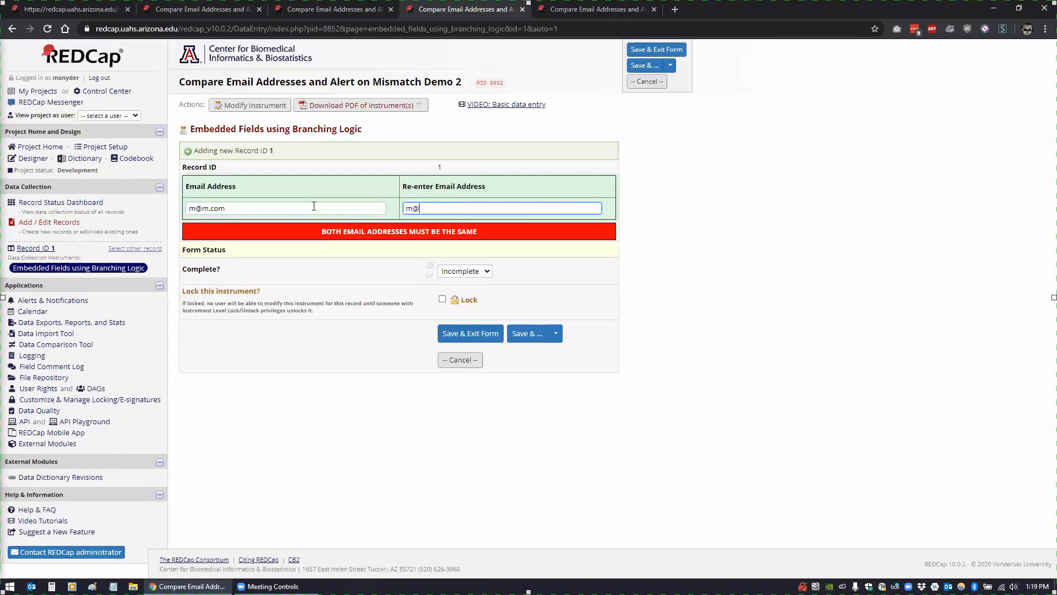
pyautogui.write('m2.com')
pyautogui.press('Tab')
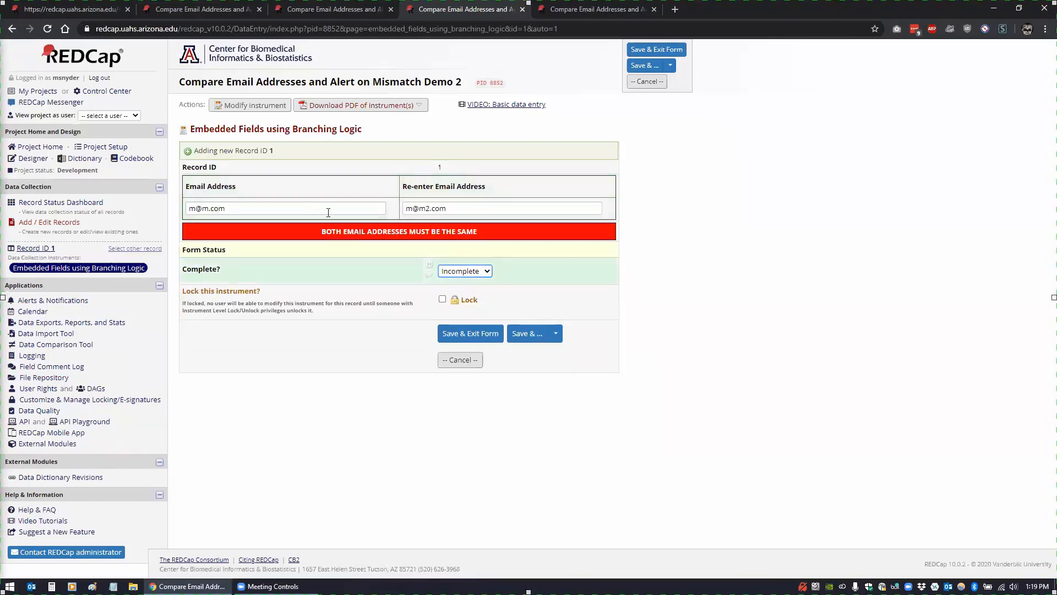
# Remove the 2 from the re-entered email address so both addresses match
pyautogui.click(429, 208)
pyautogui.press('BackSpace')
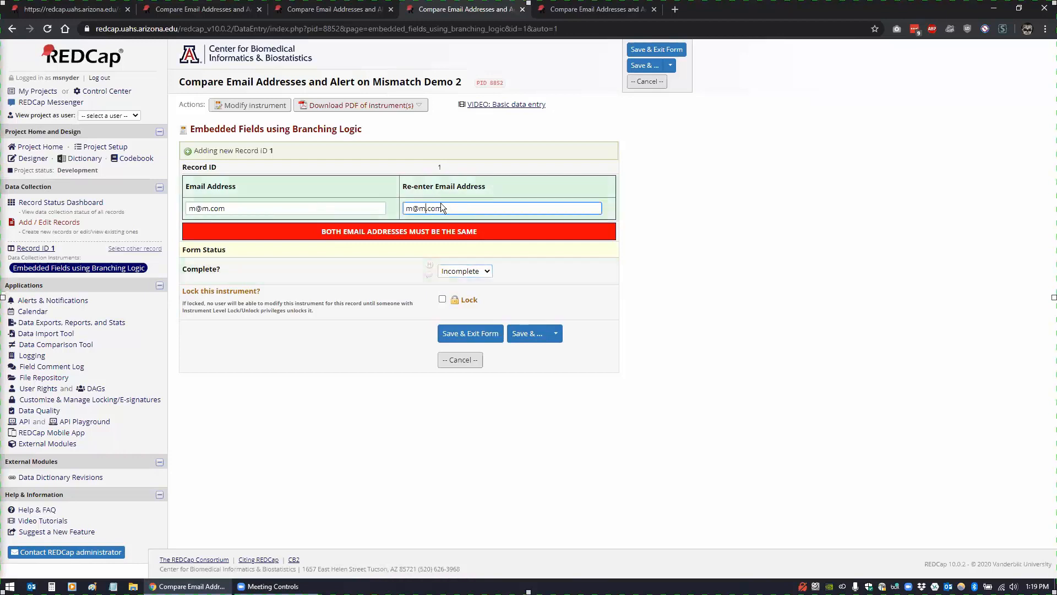
pyautogui.press('Tab')
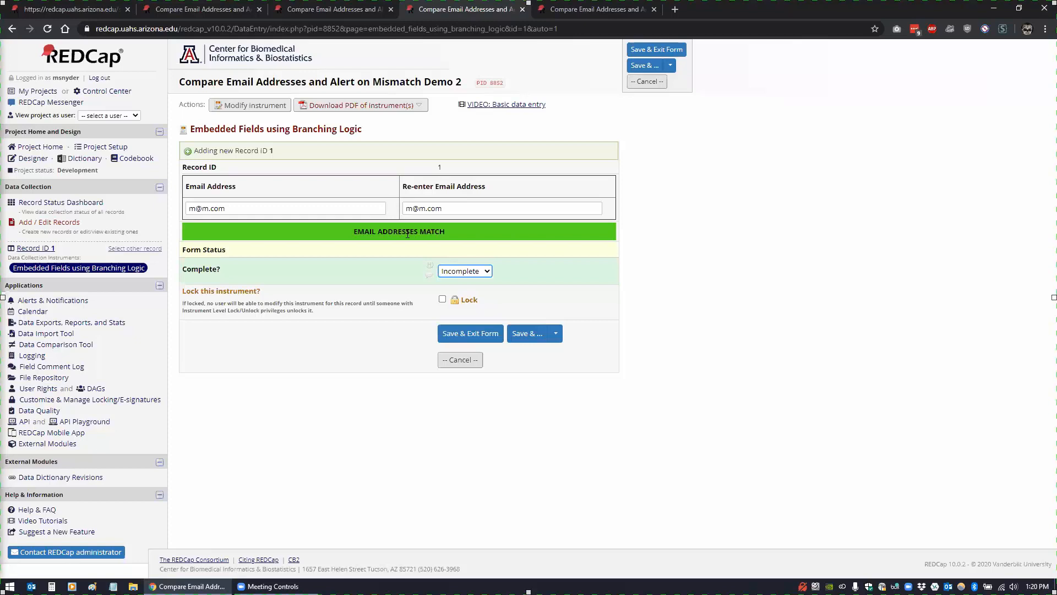
# Insert a 2 before the @ in the re-entered email address to test the mismatch alert, and remove it again
pyautogui.click(416, 207)
pyautogui.write('2')
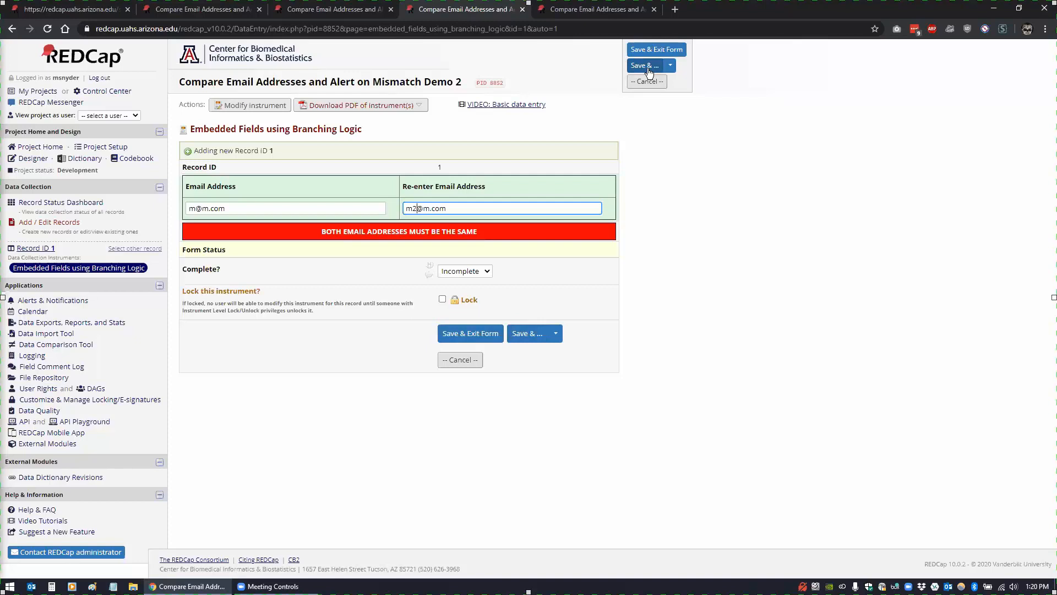
pyautogui.press('BackSpace')
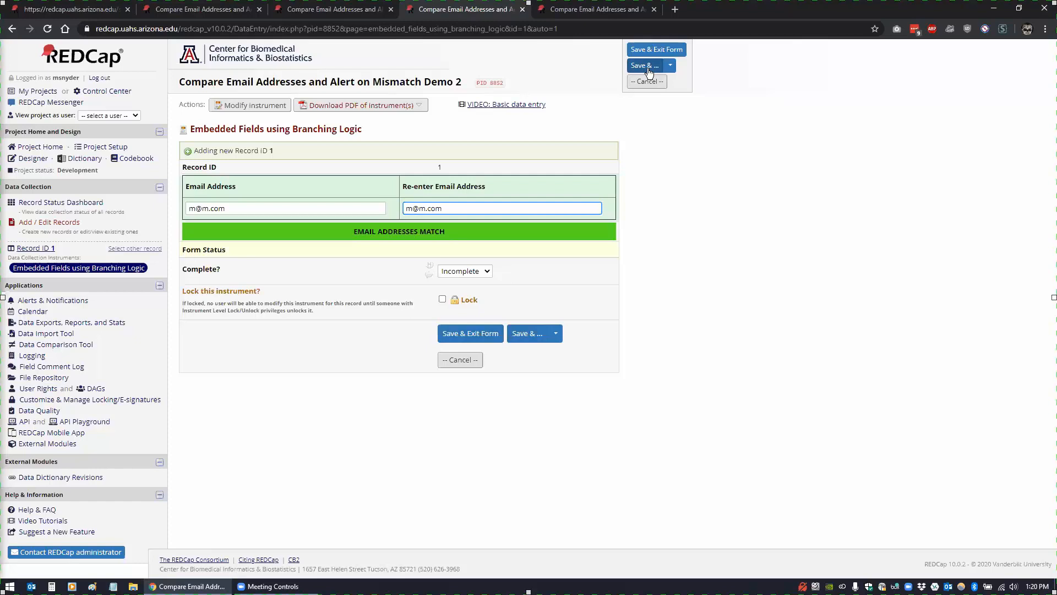
# Switch to the bilingual survey and remove the 2 from the Email Address field so both addresses match
pyautogui.click(57, 10)
pyautogui.scroll(-2, 147, 212)
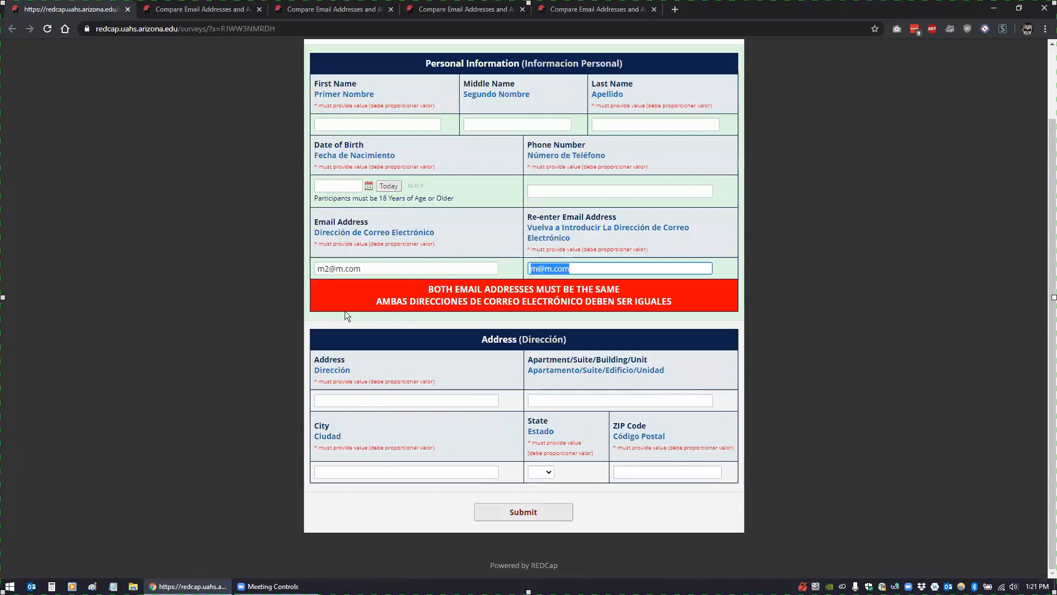
pyautogui.click(340, 268)
pyautogui.press('BackSpace')
pyautogui.press('Tab')
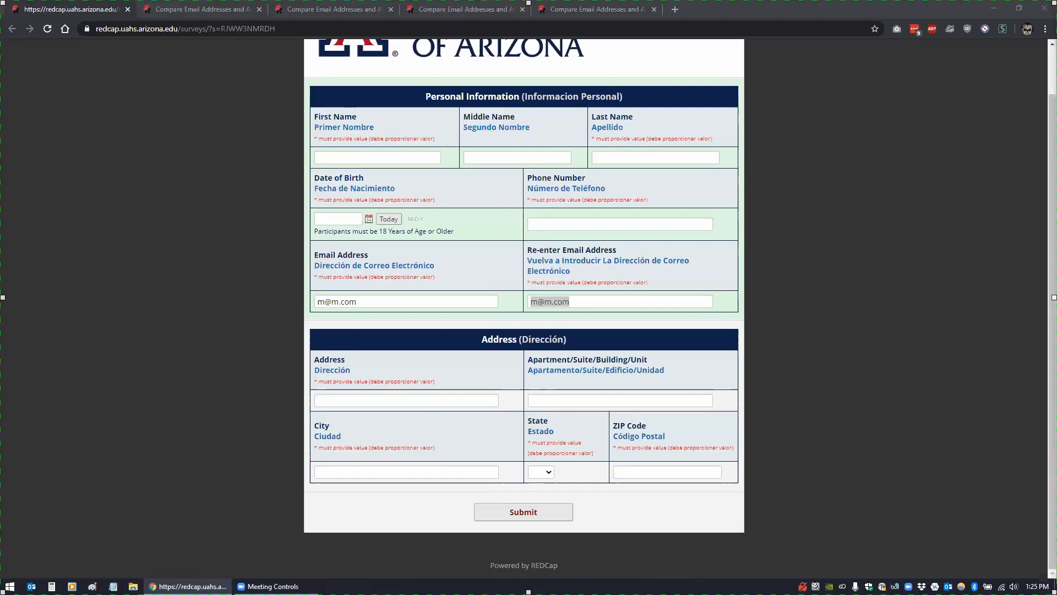
# Replace the survey's Email Address entry with a plain name to test email validation, and dismiss the resulting alert
pyautogui.click(358, 301)
pyautogui.moveTo(358, 301); pyautogui.dragTo(294, 306)
pyautogui.write('manuel')
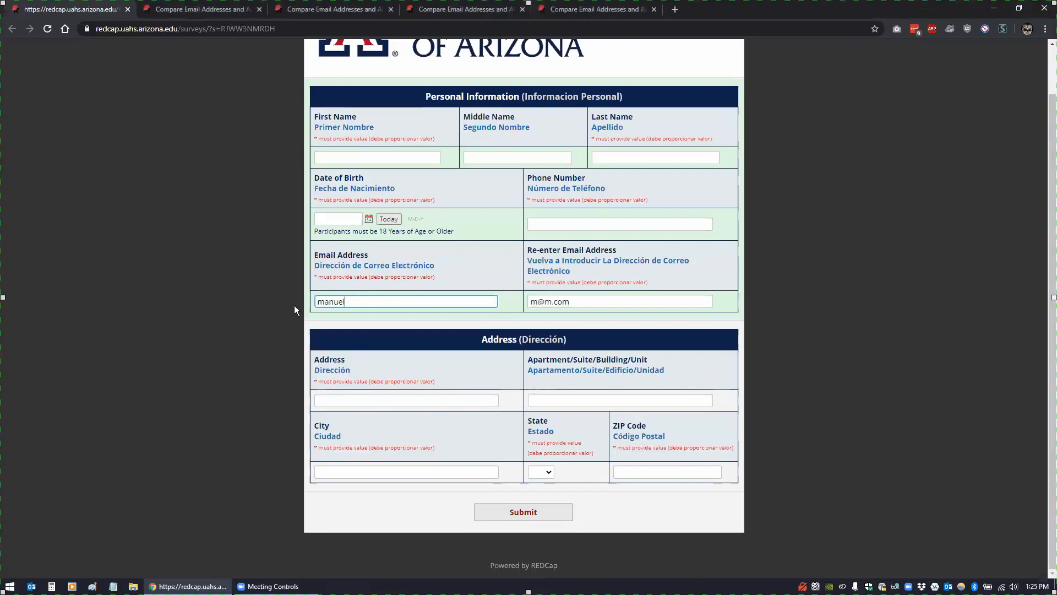
pyautogui.press('Tab')
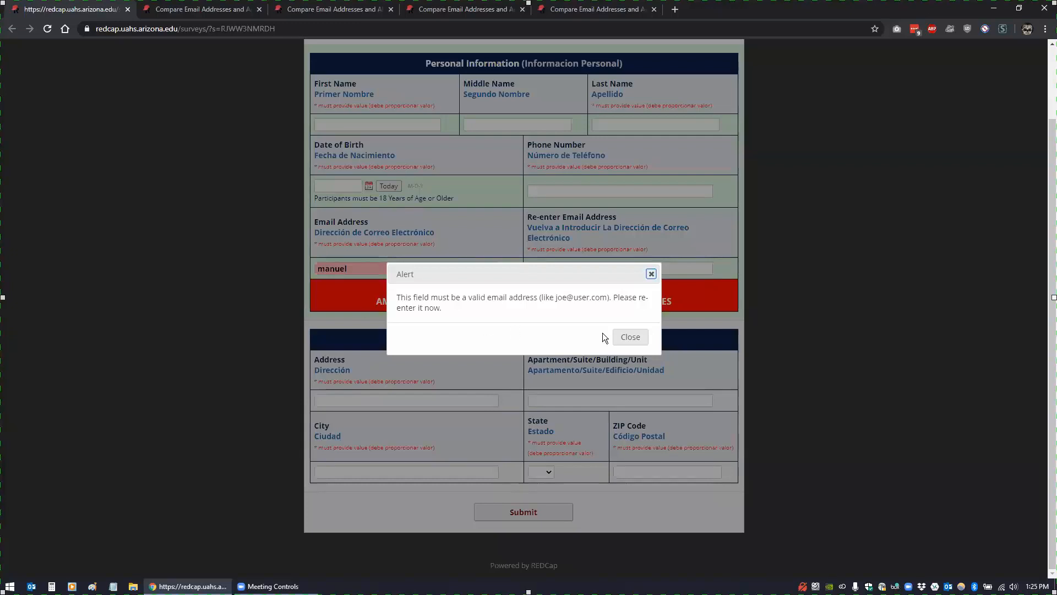
pyautogui.click(633, 340)
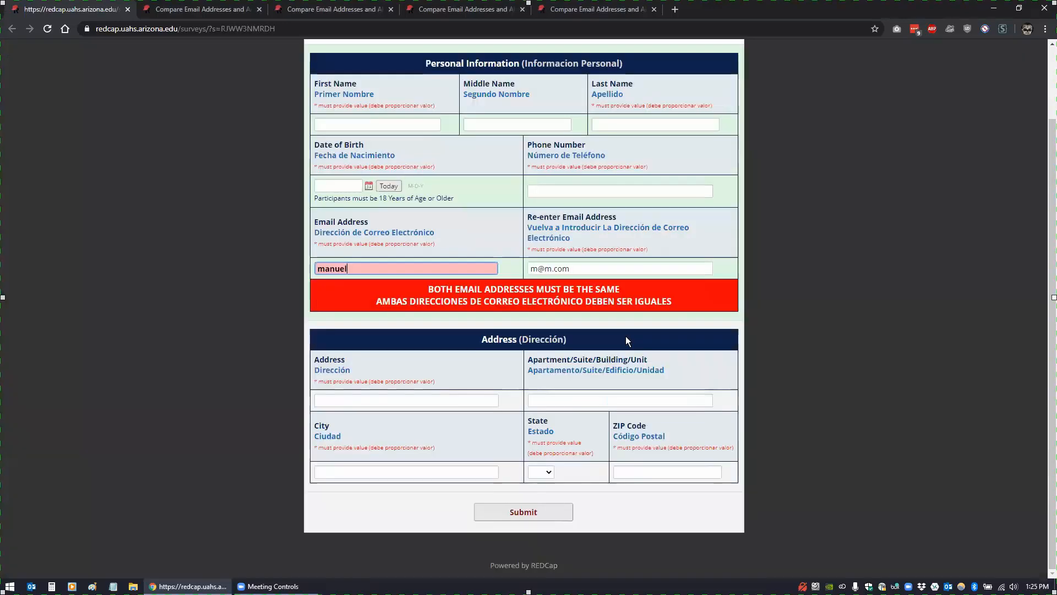
# Replace the invalid Email Address entry with the sample email that matches the re-entered address
pyautogui.moveTo(381, 264); pyautogui.dragTo(263, 264)
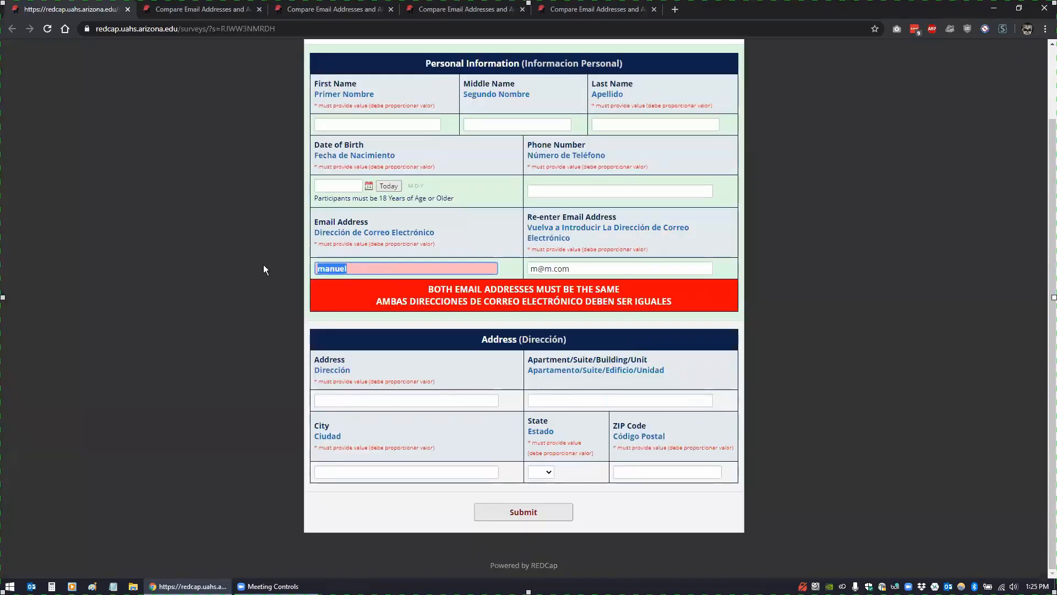
pyautogui.write('m@m.com')
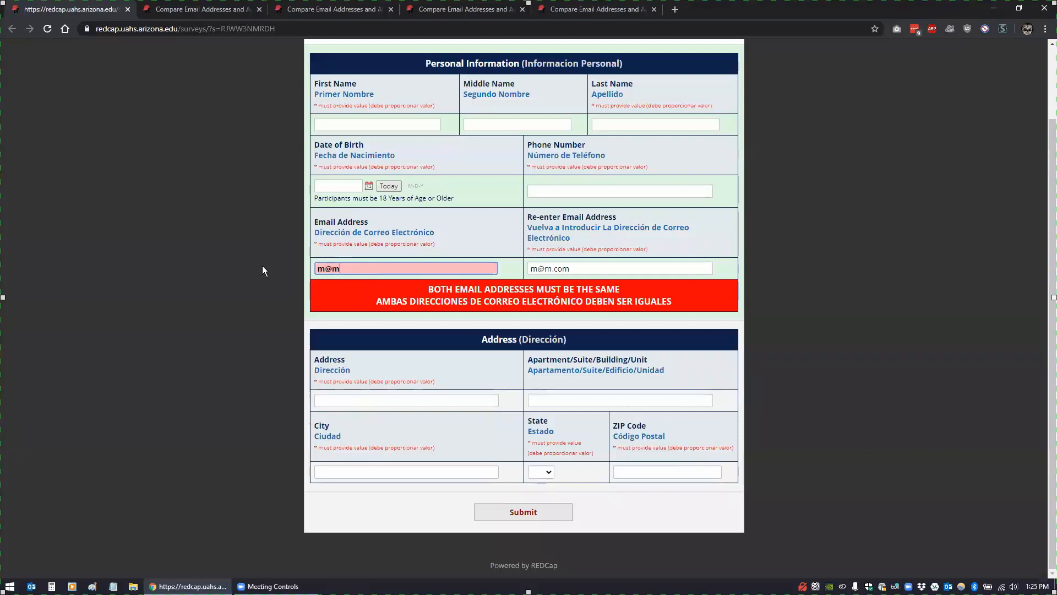
pyautogui.press('Tab')
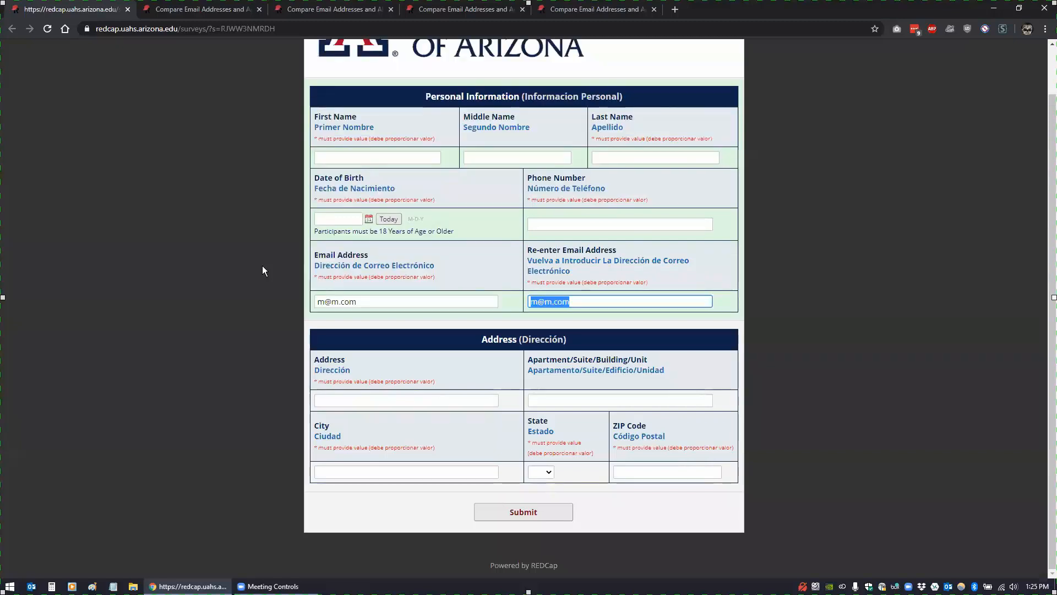
pyautogui.press('Tab')
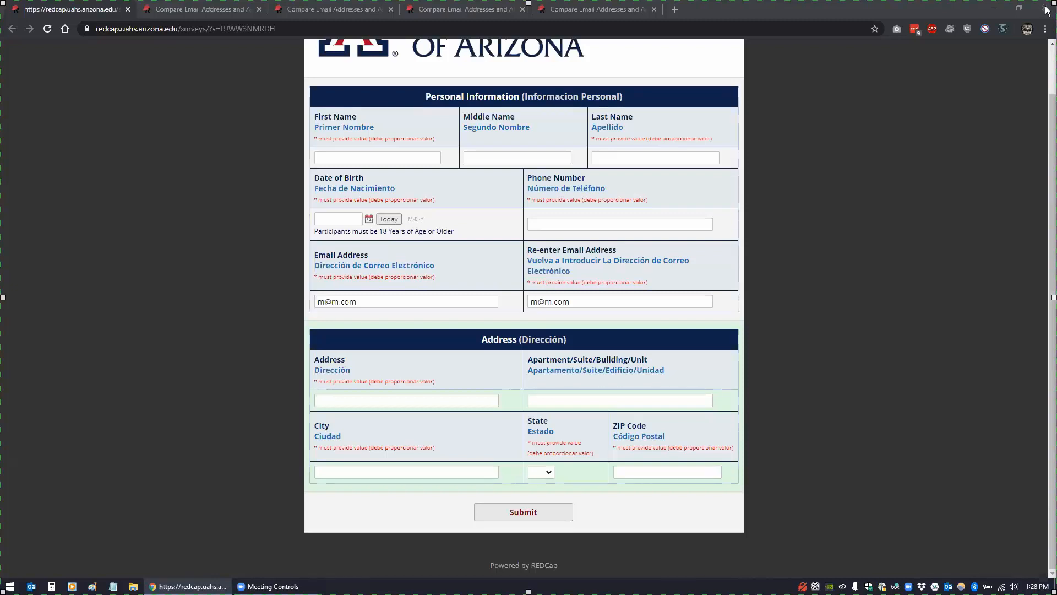
pyautogui.click(810, 11)
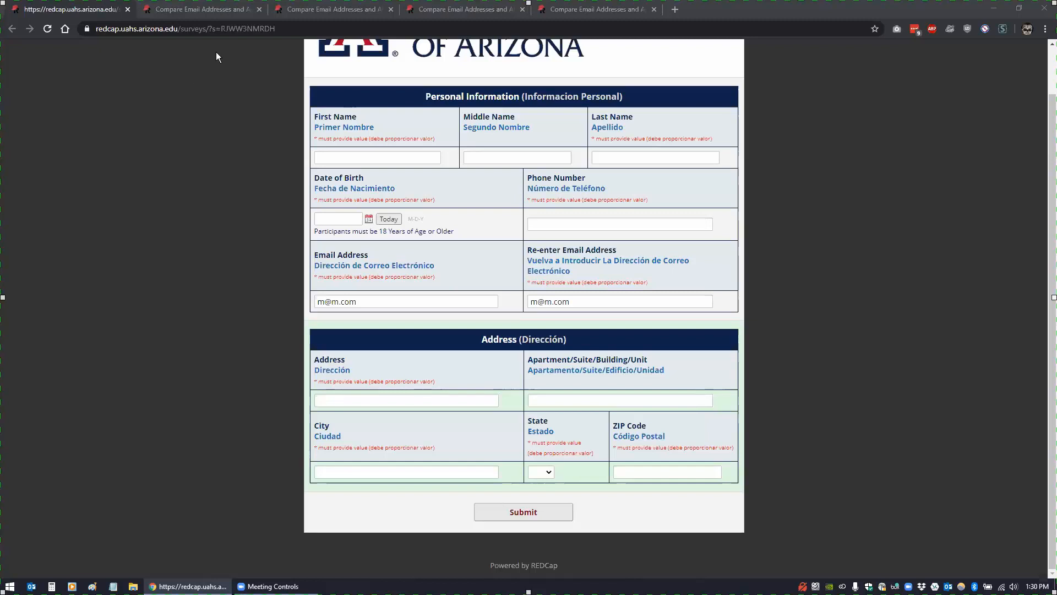
# Compare the header row styling of the Embedded Fields using Branching Logic record form with the bilingual survey's header cells
pyautogui.click(423, 14)
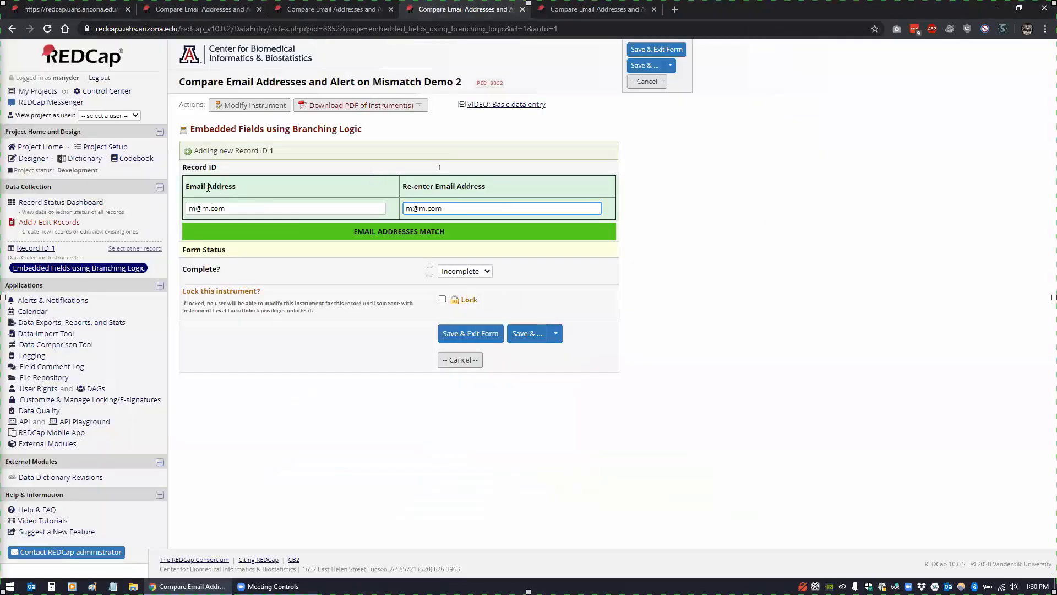
pyautogui.click(195, 183)
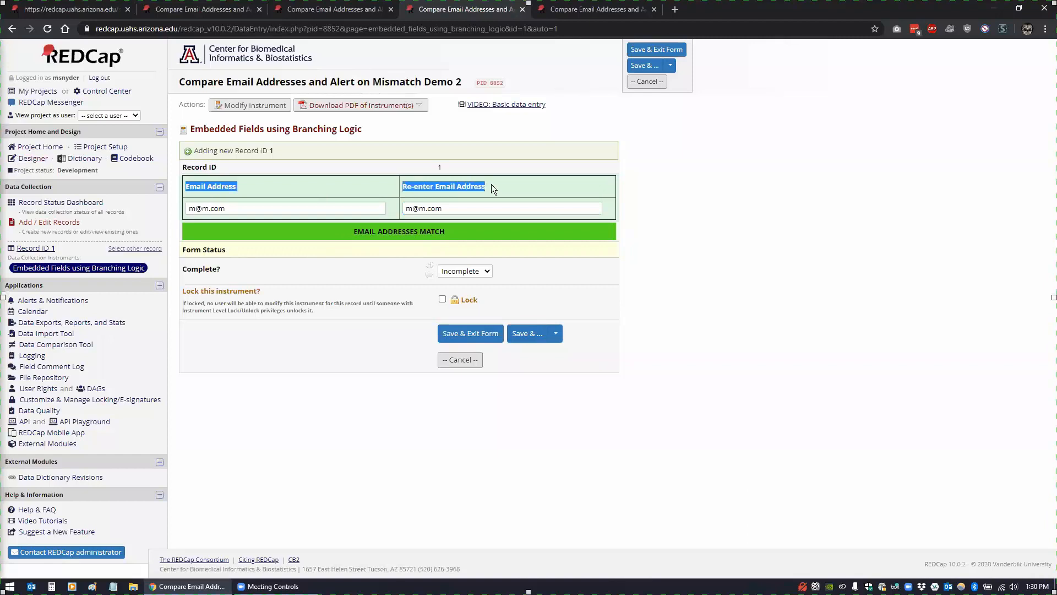
pyautogui.click(61, 10)
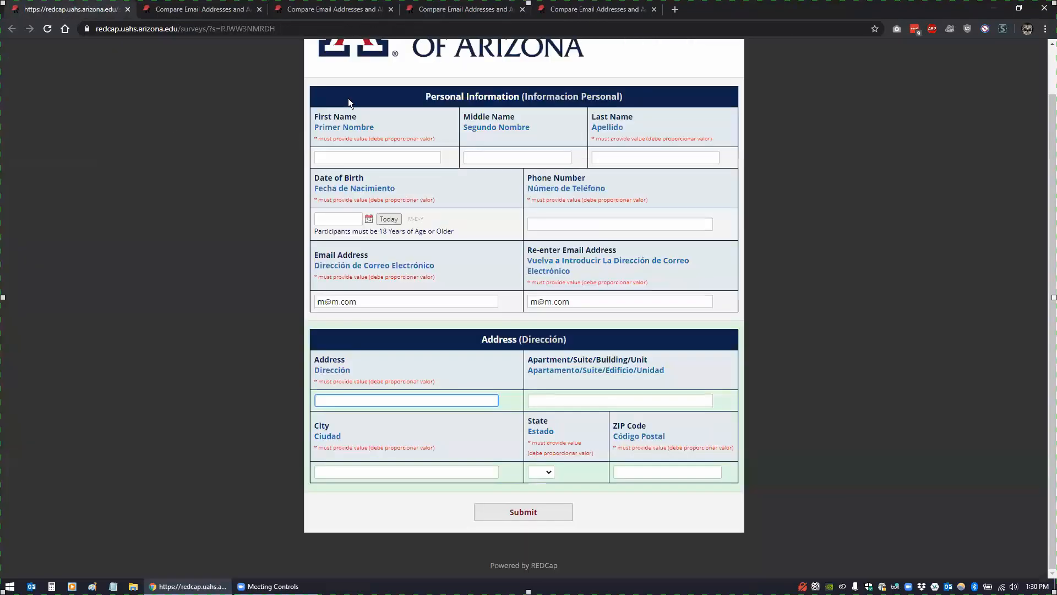
pyautogui.click(443, 9)
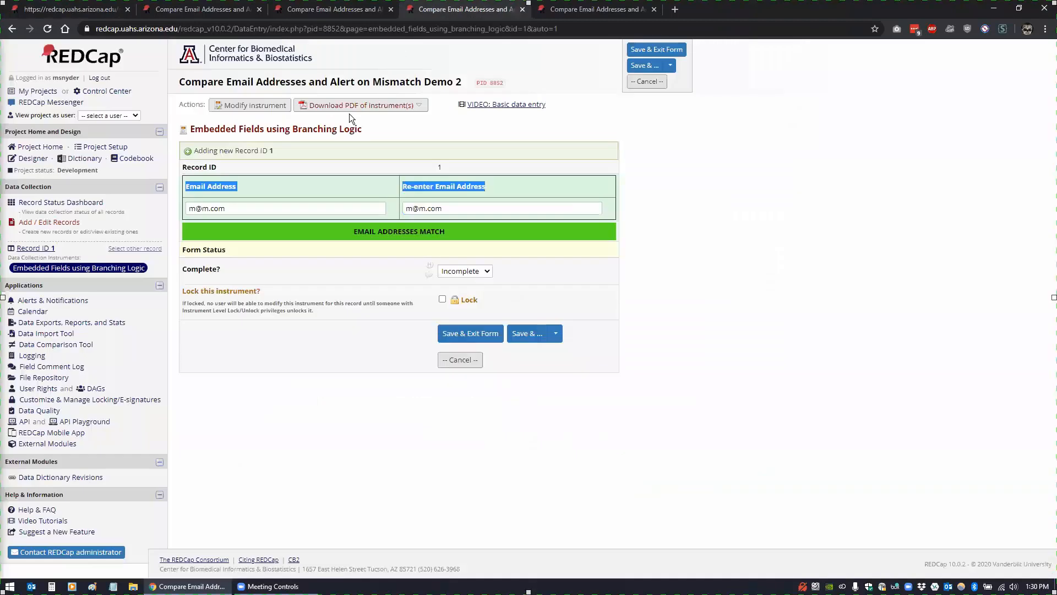
# Leave the record and open the source code of the embed_email field's label in the Embedded Fields using Branching Logic instrument
pyautogui.click(28, 159)
pyautogui.click(595, 359)
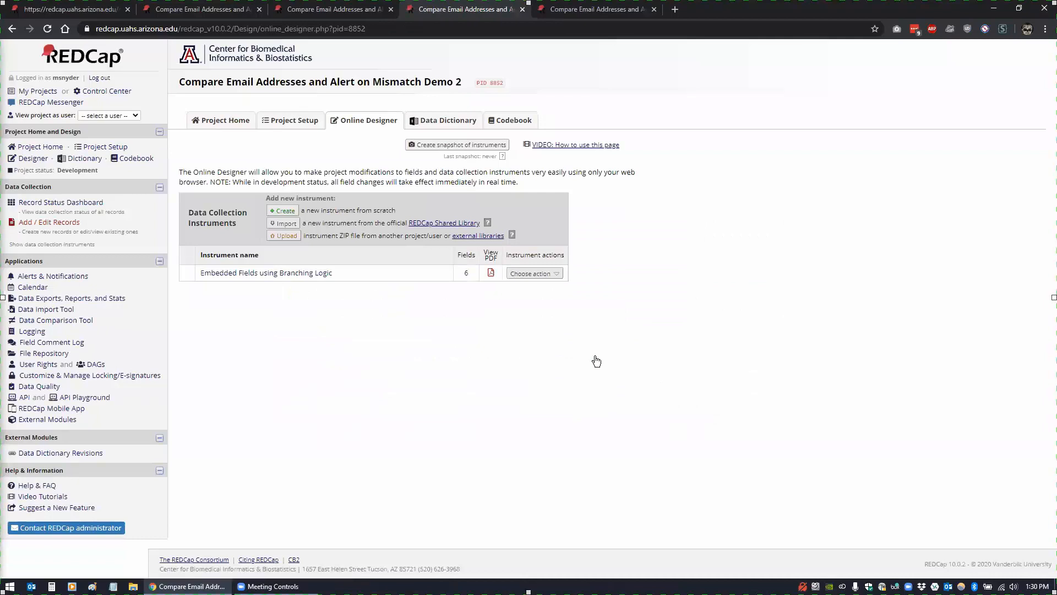
pyautogui.click(221, 270)
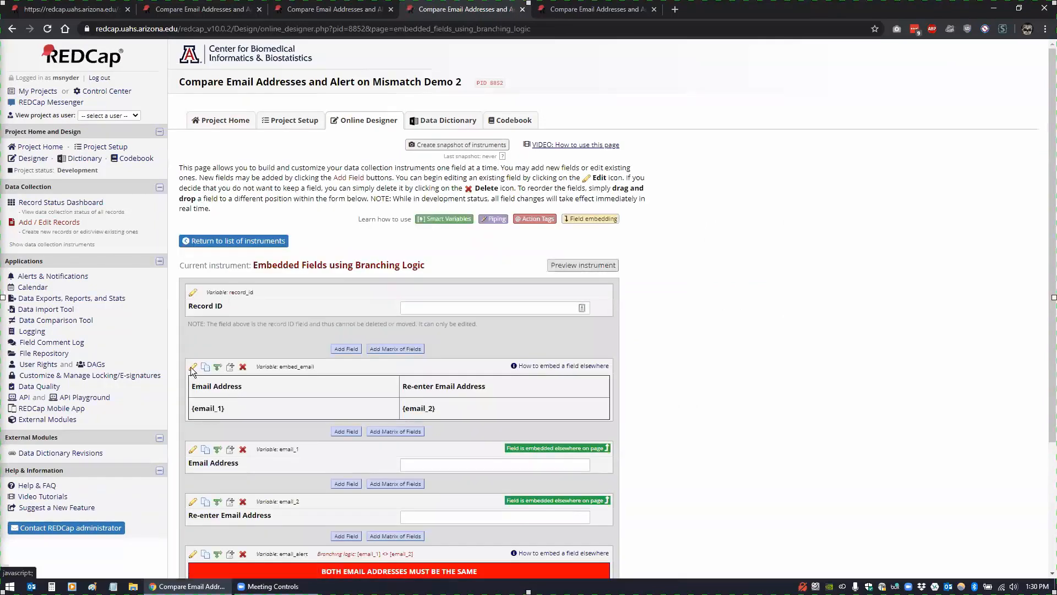
pyautogui.click(192, 366)
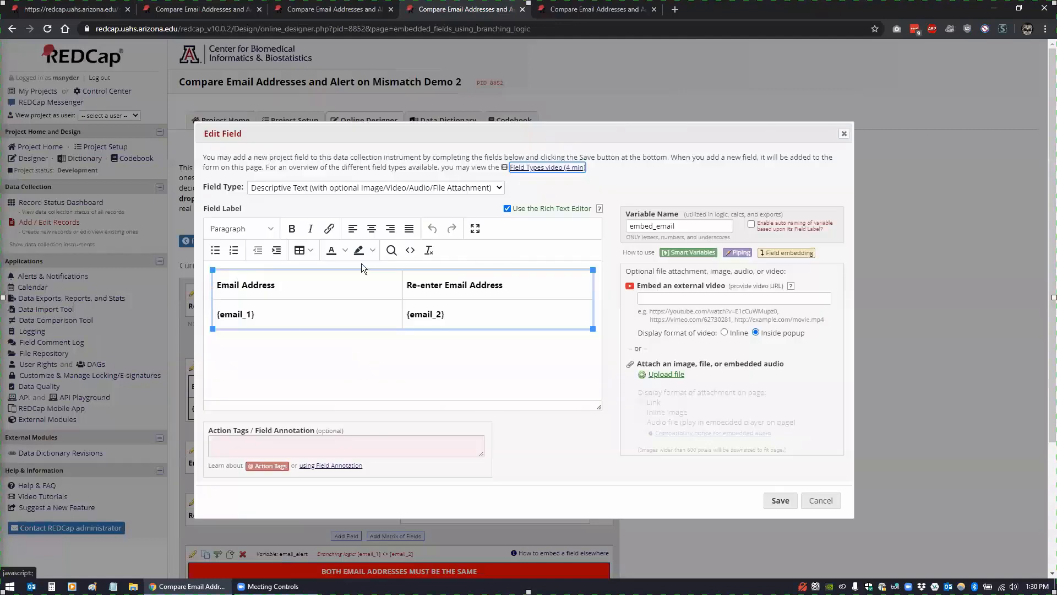
pyautogui.click(410, 250)
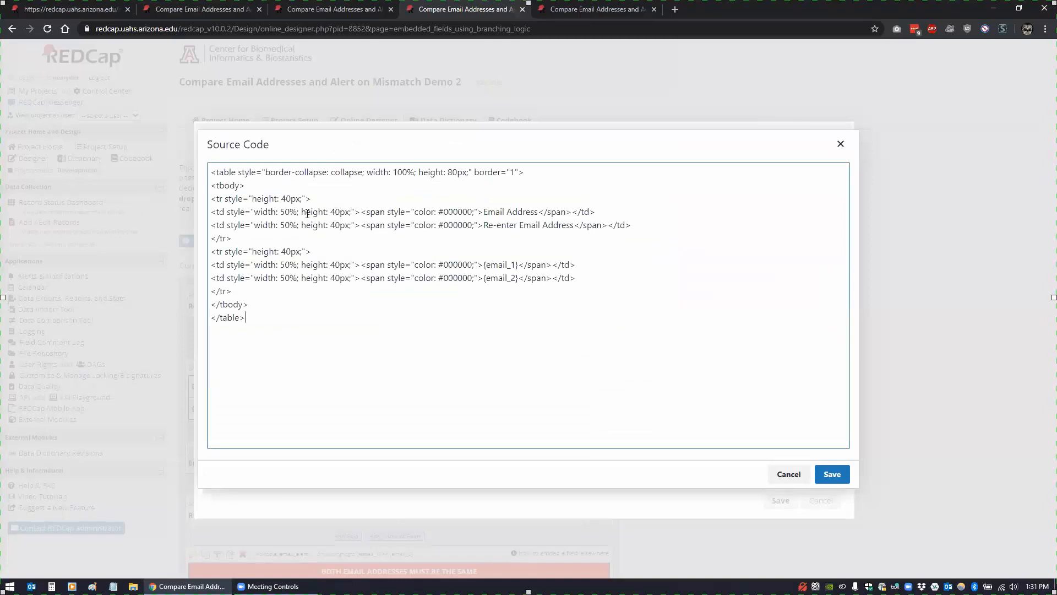
# Add "background-color: #262262 !important;" to the inline style of the Email Address header cell
pyautogui.click(352, 212)
pyautogui.write('background')
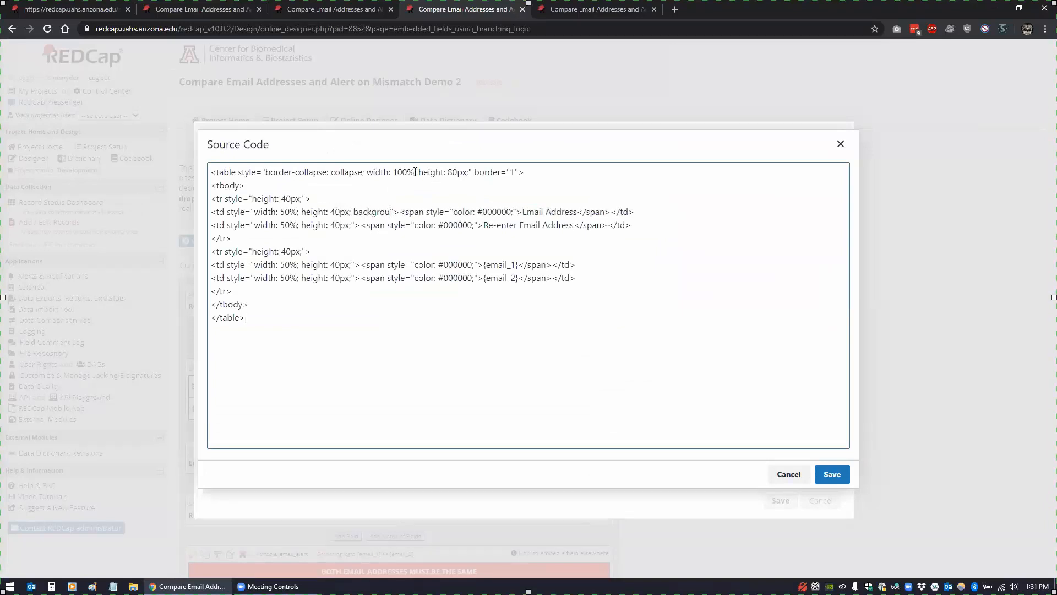
pyautogui.write('-color: ')
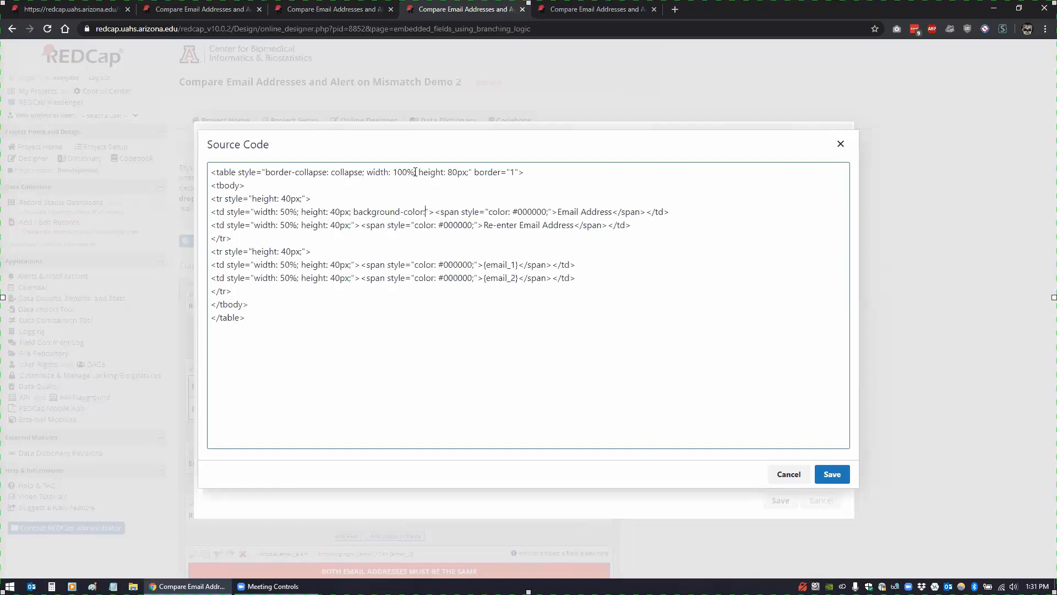
pyautogui.write('#26262')
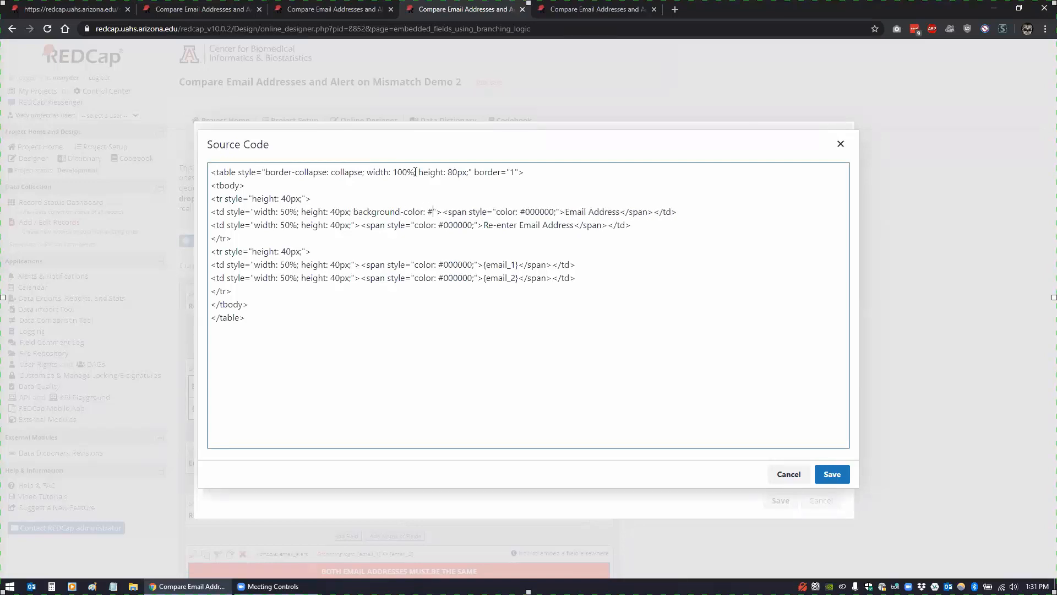
pyautogui.write('2;')
pyautogui.write('!impo')
pyautogui.write('rtant;')
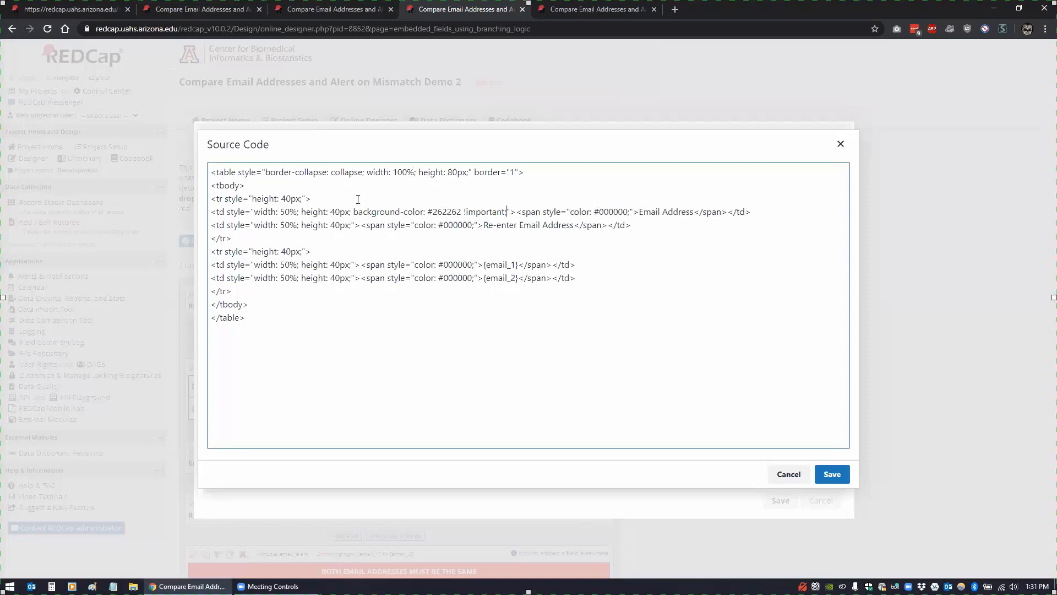
# Copy the background-color declaration into the Re-enter Email Address header cell's style and save the source code
pyautogui.moveTo(354, 212); pyautogui.dragTo(507, 210)
pyautogui.hotkey('ctrl', 'c')
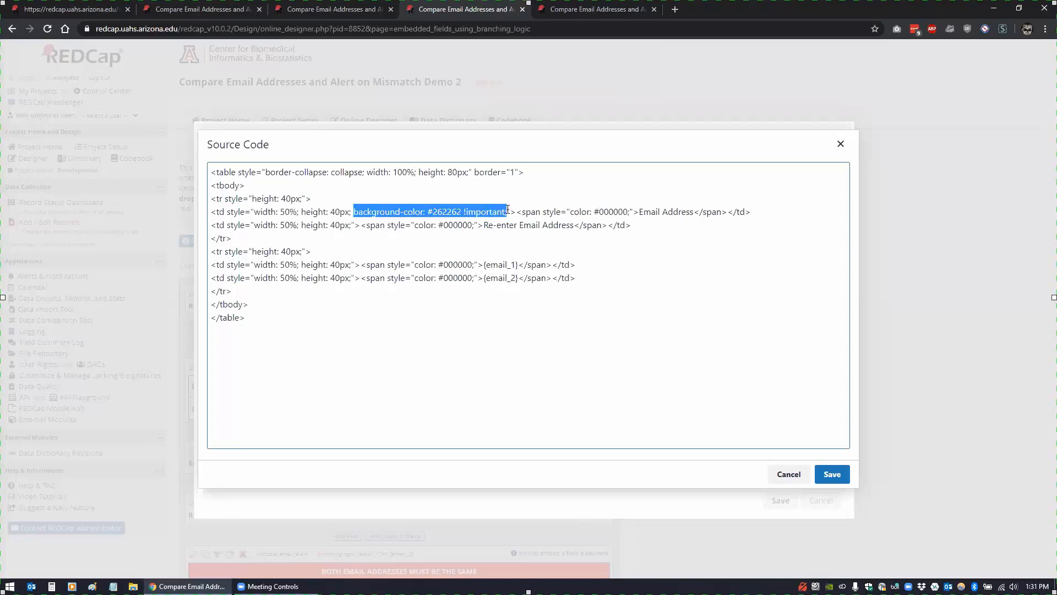
pyautogui.click(351, 225)
pyautogui.hotkey('ctrl', 'v')
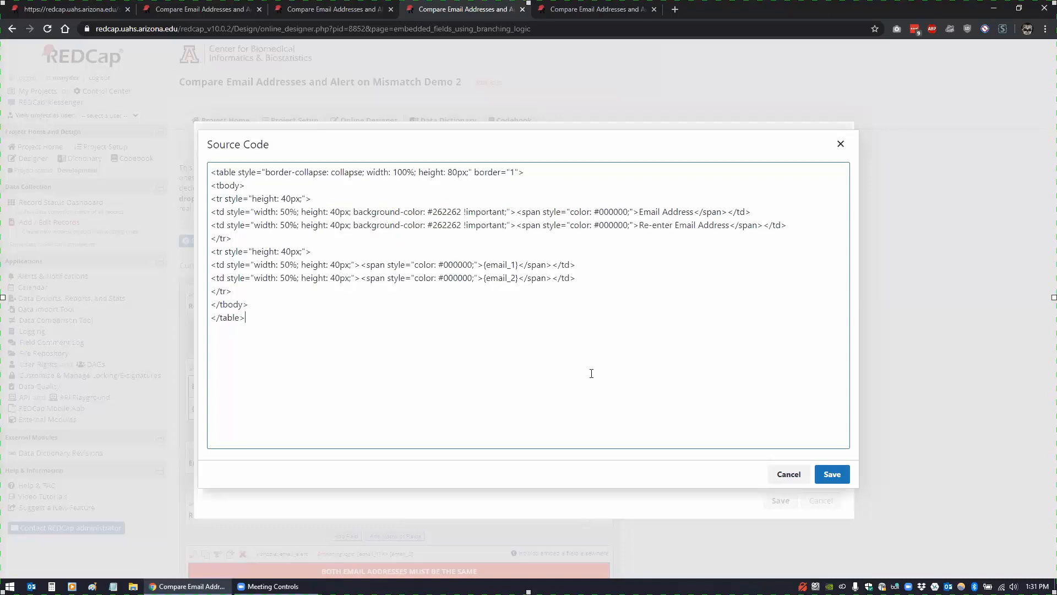
pyautogui.click(834, 475)
# Set the text of both header cells, Email Address and Re-enter Email Address, to white and save the embed_email field
pyautogui.moveTo(213, 285); pyautogui.dragTo(525, 287)
pyautogui.moveTo(444, 271); pyautogui.dragTo(515, 286)
pyautogui.moveTo(216, 284); pyautogui.dragTo(279, 277)
pyautogui.moveTo(410, 291); pyautogui.dragTo(507, 287)
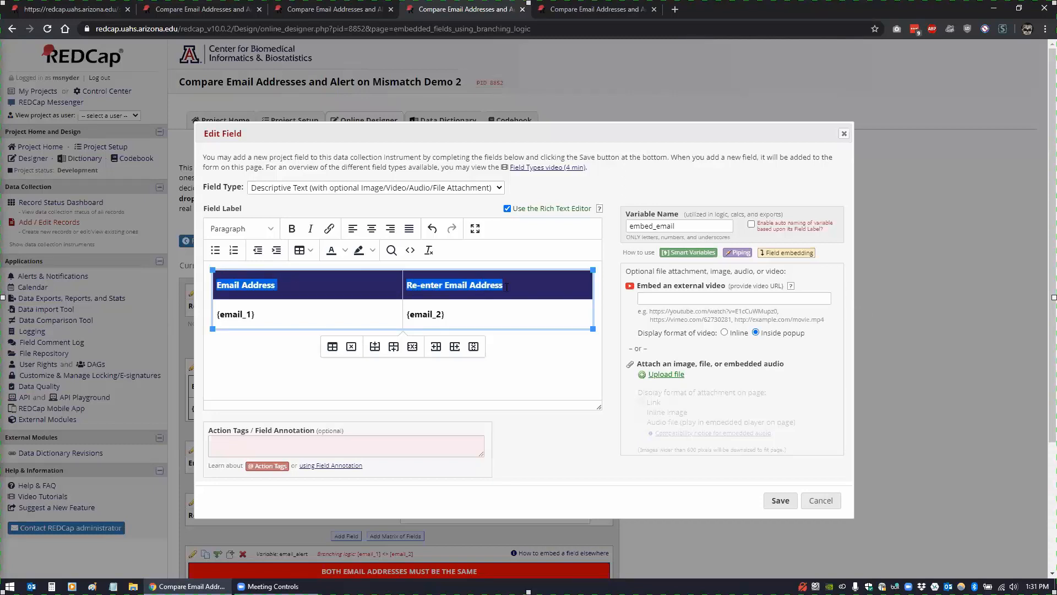
pyautogui.click(345, 250)
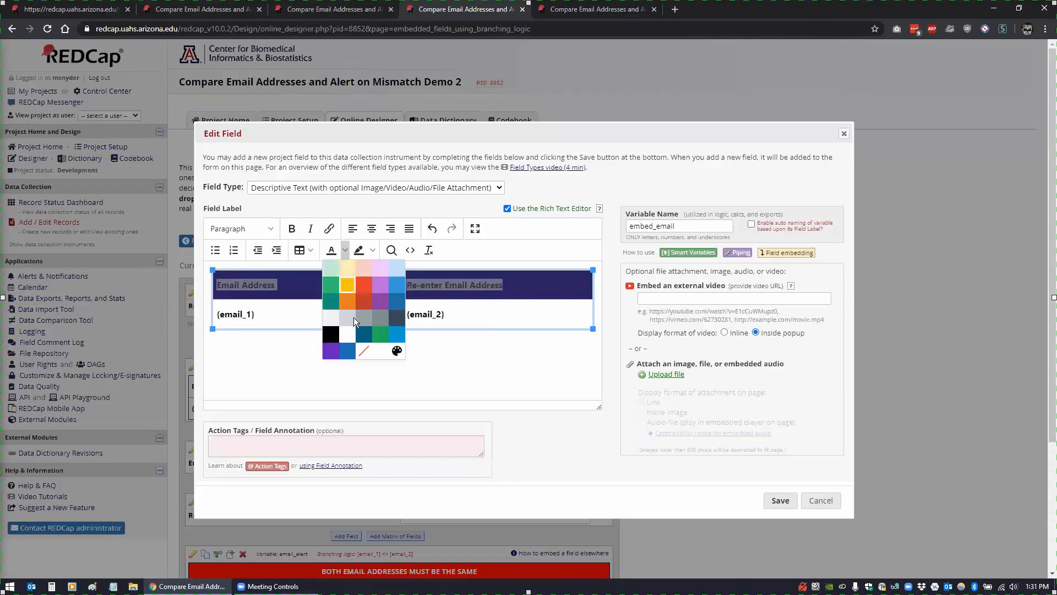
pyautogui.click(352, 330)
pyautogui.click(541, 370)
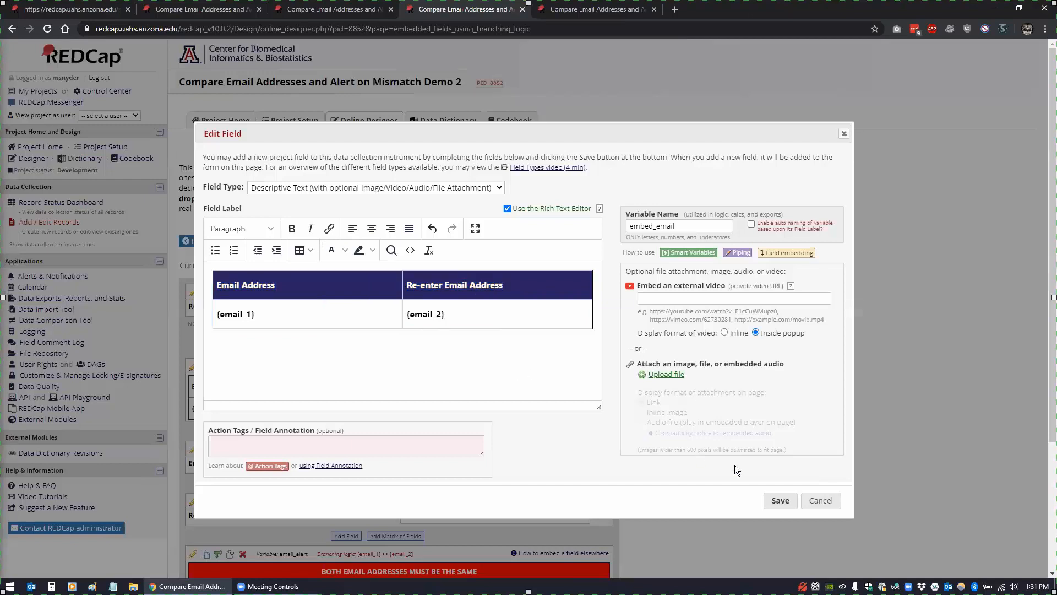
pyautogui.click(778, 499)
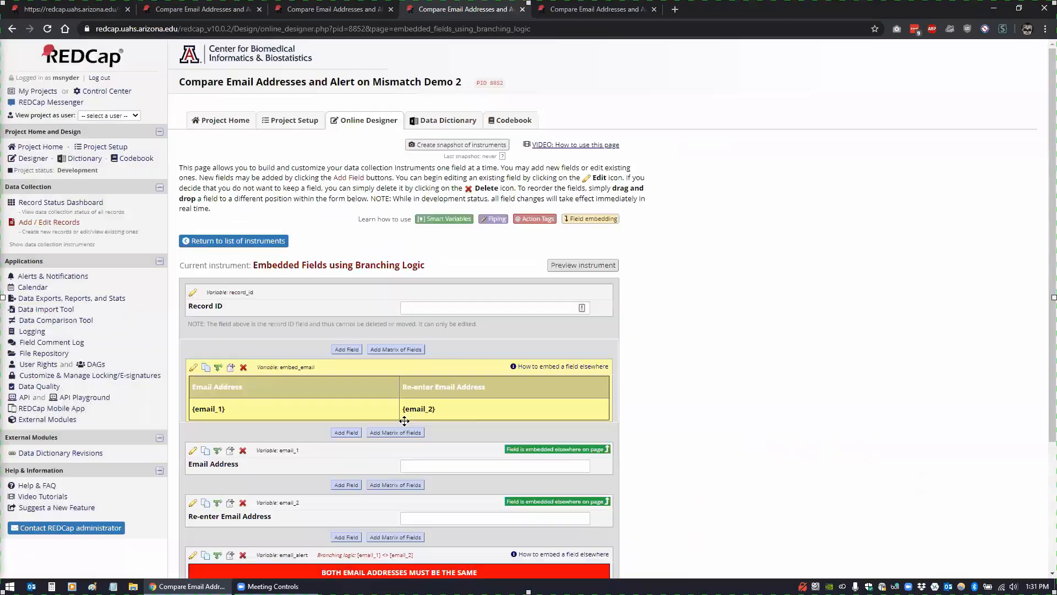
# Start a new record and move the focus between its fields to check the header cells' background color
pyautogui.click(49, 221)
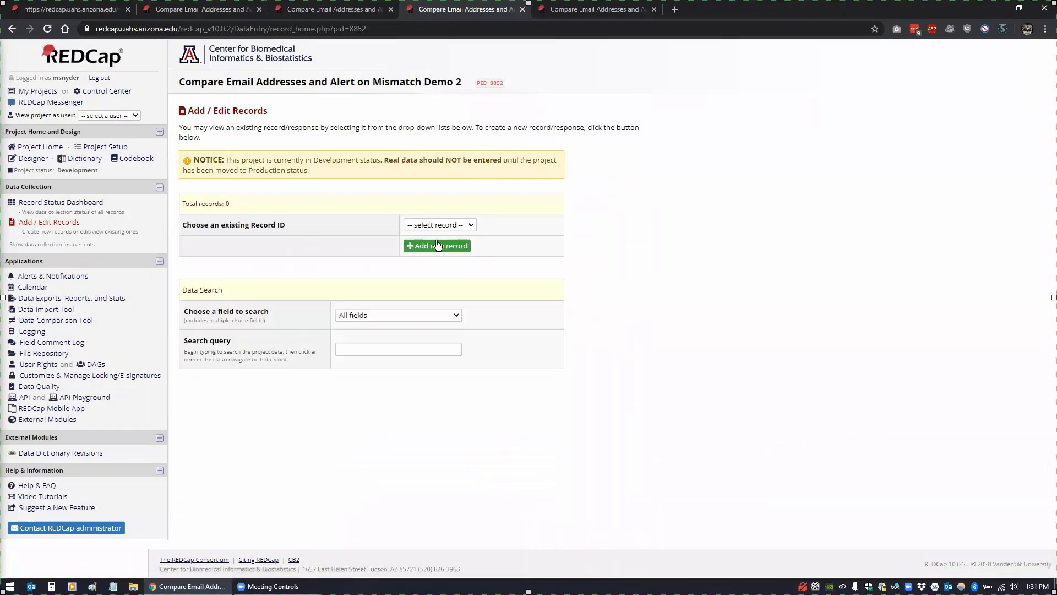
pyautogui.click(438, 245)
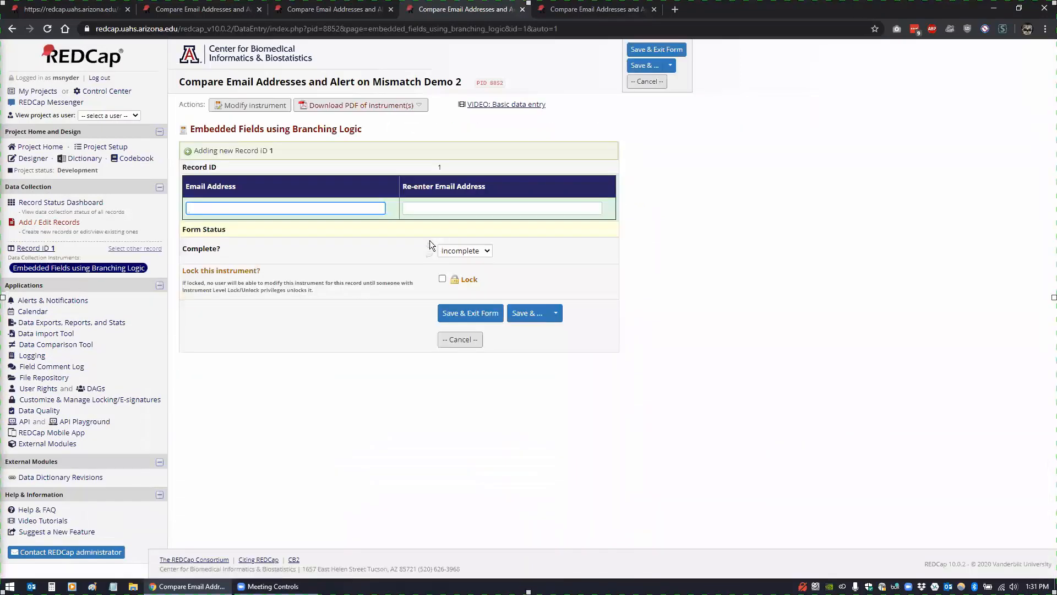
pyautogui.click(472, 209)
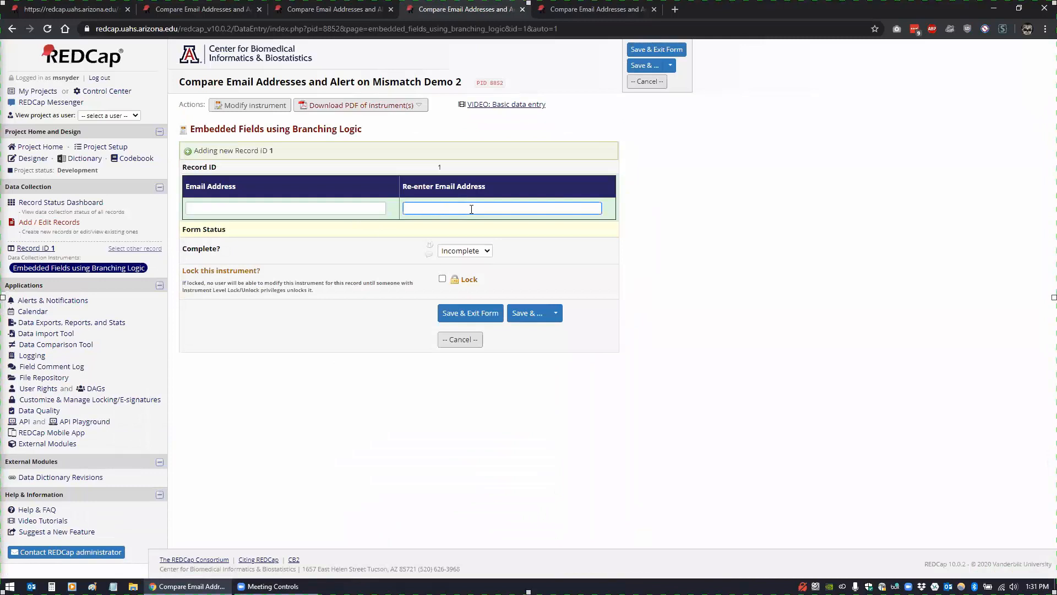
pyautogui.press('Tab')
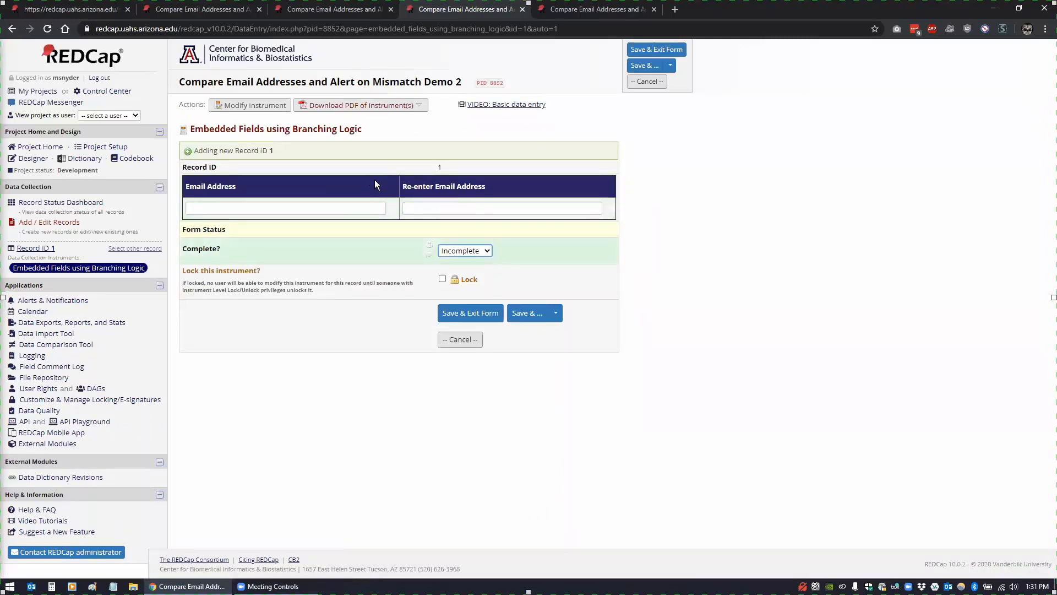
pyautogui.click(357, 208)
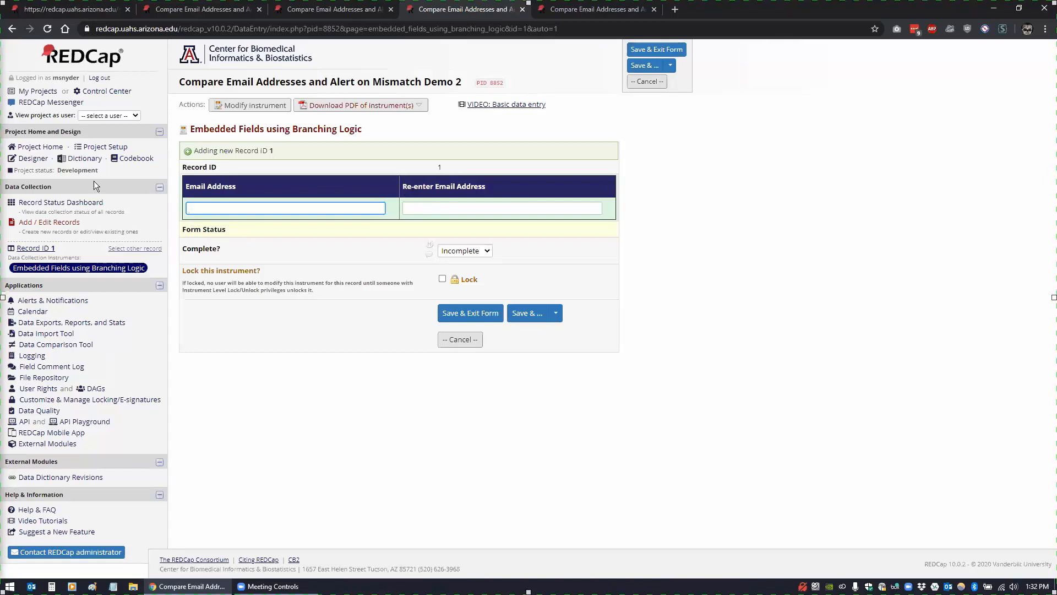
# Reopen the embed_email label's source code, delete "!important;" from the Email Address header cell's background color, and save the field
pyautogui.click(32, 159)
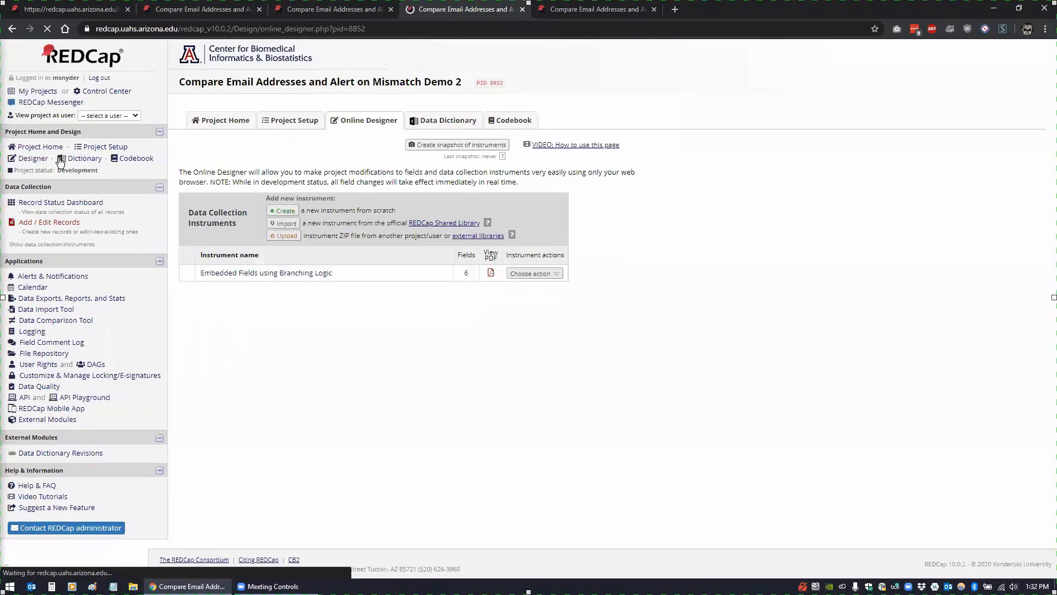
pyautogui.click(249, 273)
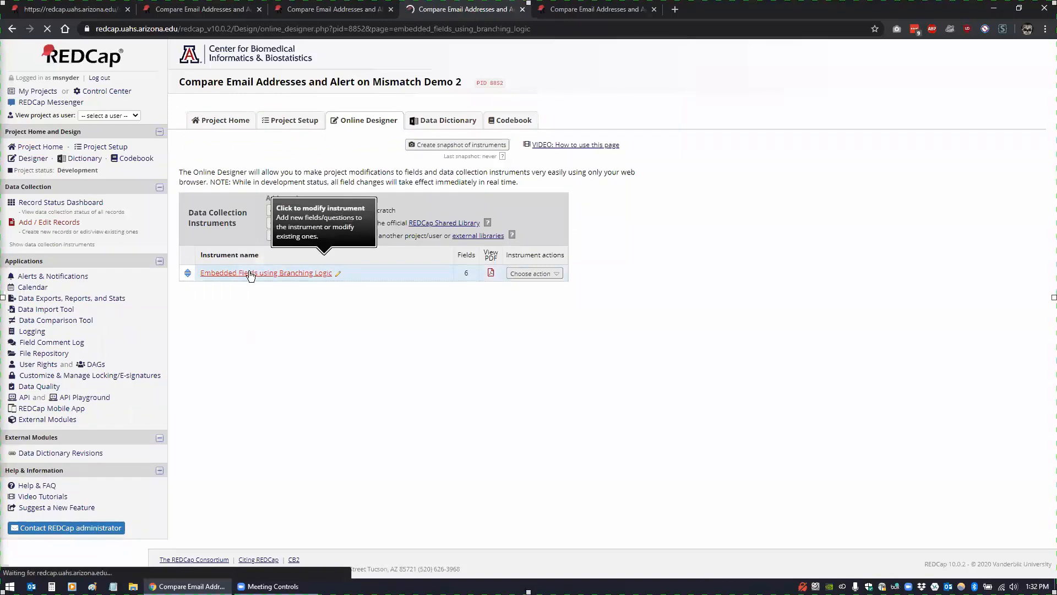
pyautogui.click(194, 368)
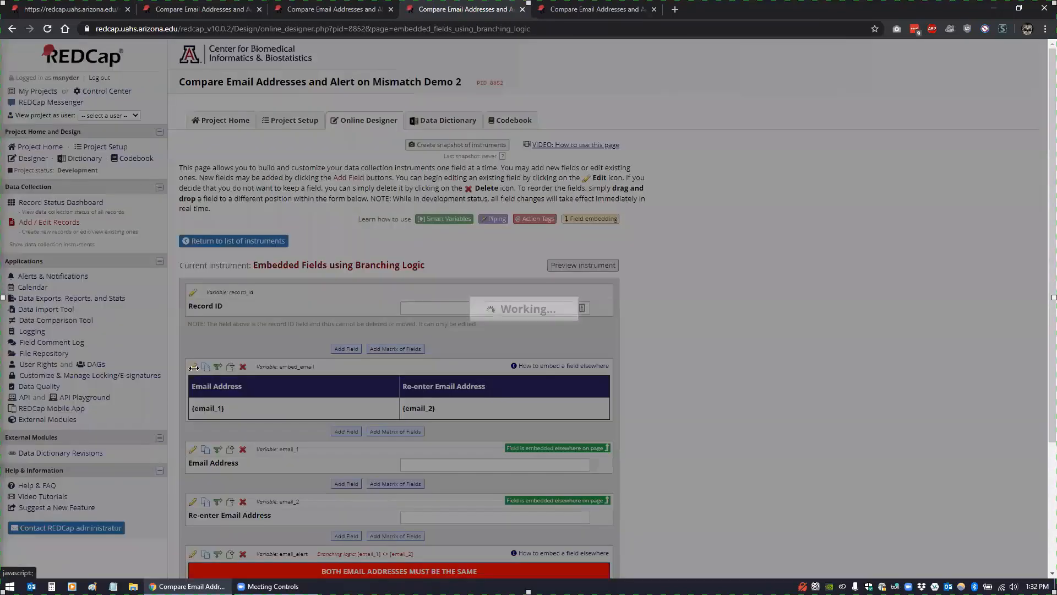
pyautogui.click(409, 246)
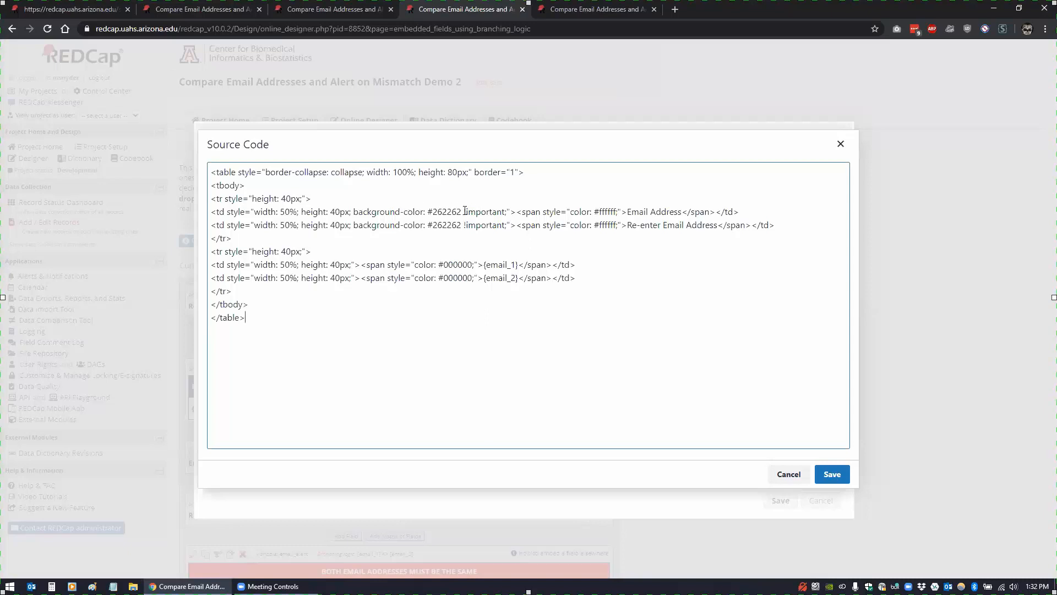
pyautogui.moveTo(464, 212); pyautogui.dragTo(508, 212)
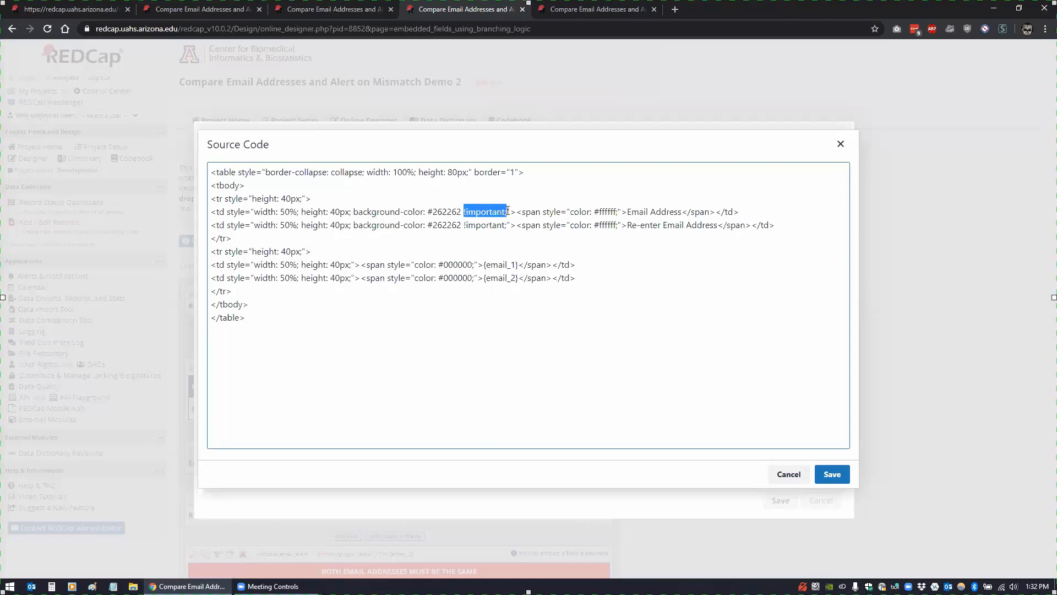
pyautogui.press('BackSpace')
pyautogui.press('BackSpace')
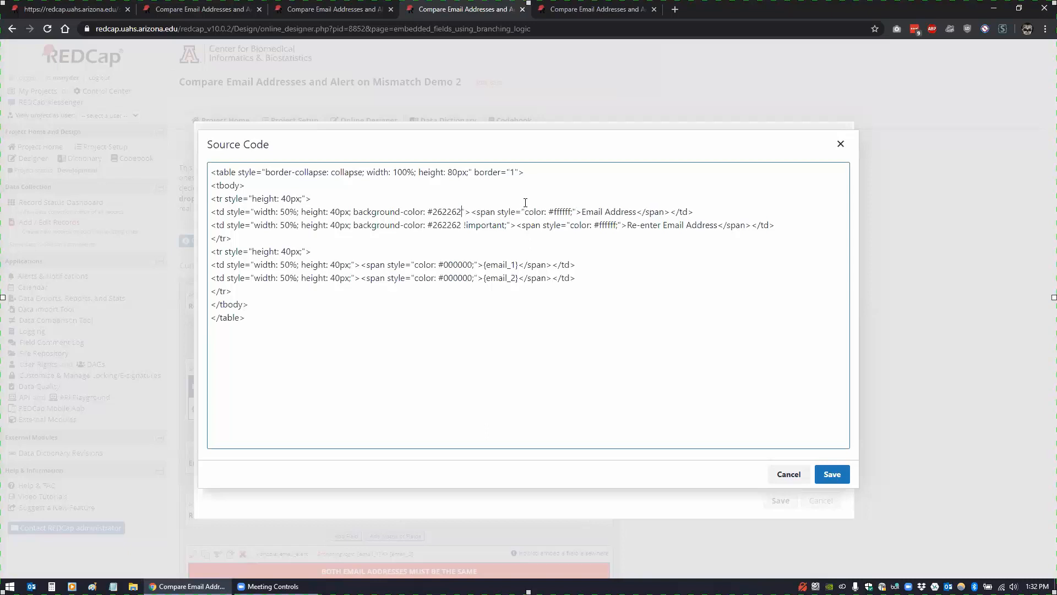
pyautogui.click(826, 473)
pyautogui.click(776, 502)
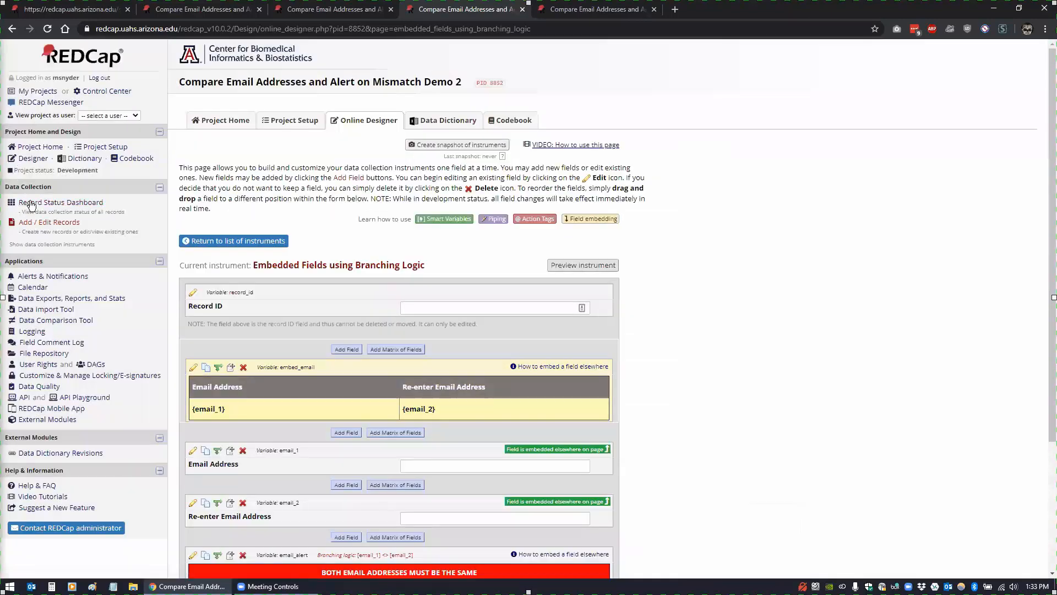
# Start another new record and move the focus between the email fields and Complete? to compare the two header cells' backgrounds
pyautogui.click(39, 223)
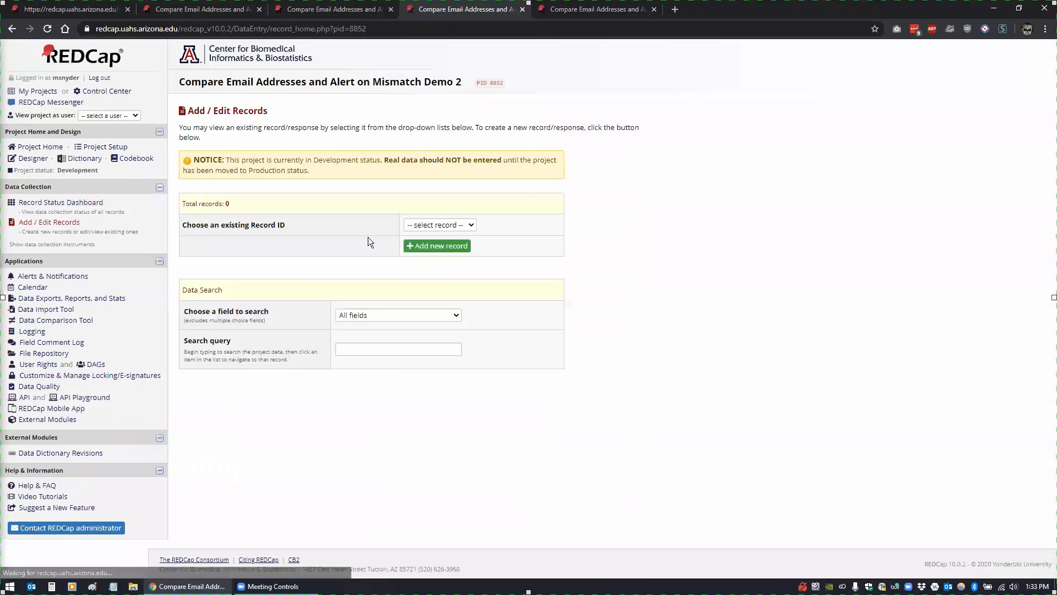
pyautogui.click(417, 247)
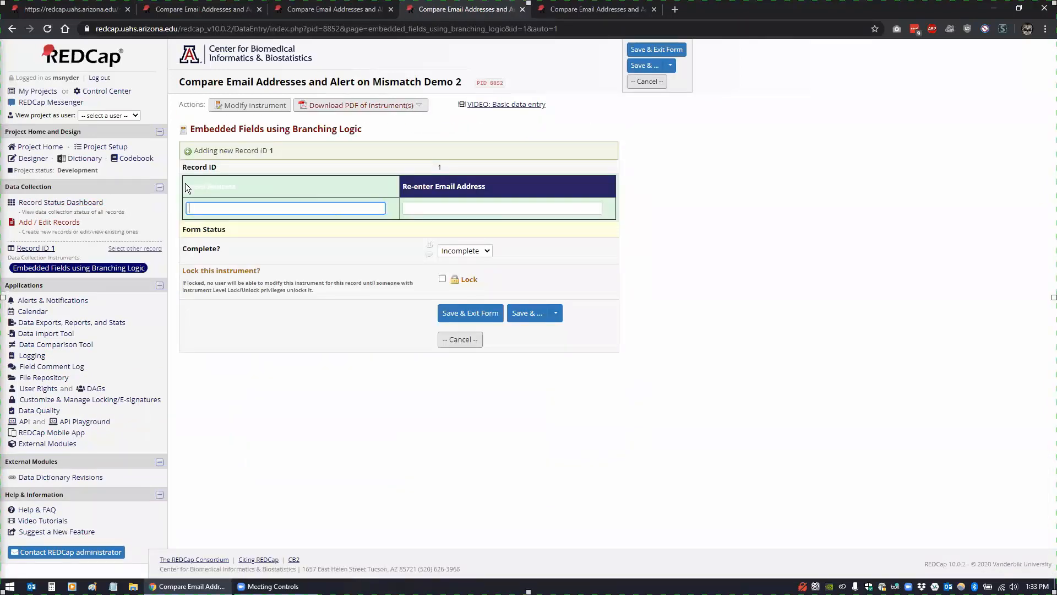
pyautogui.moveTo(186, 183); pyautogui.dragTo(267, 190)
pyautogui.click(310, 190)
pyautogui.click(423, 209)
pyautogui.click(446, 250)
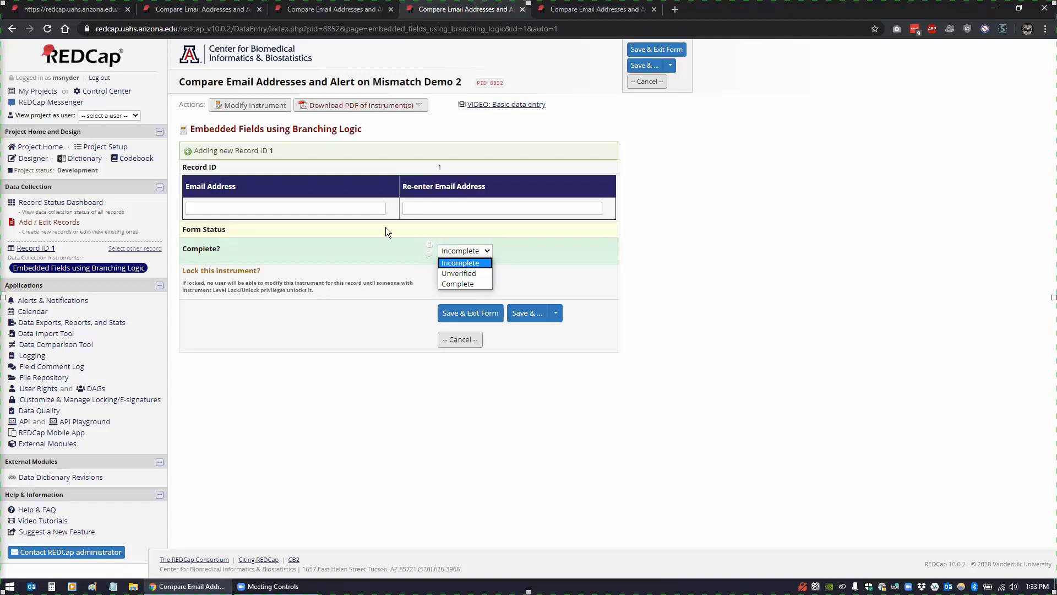
pyautogui.click(373, 208)
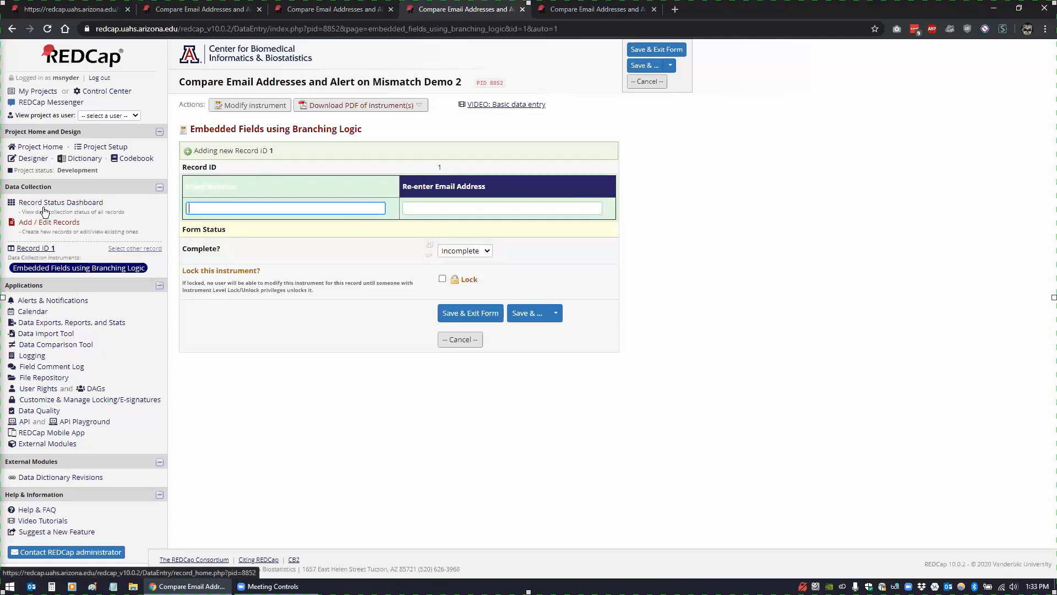
# Reopen the embed_email label's source code, add "!important;" back to the Email Address header cell's background color, and save the field
pyautogui.click(33, 158)
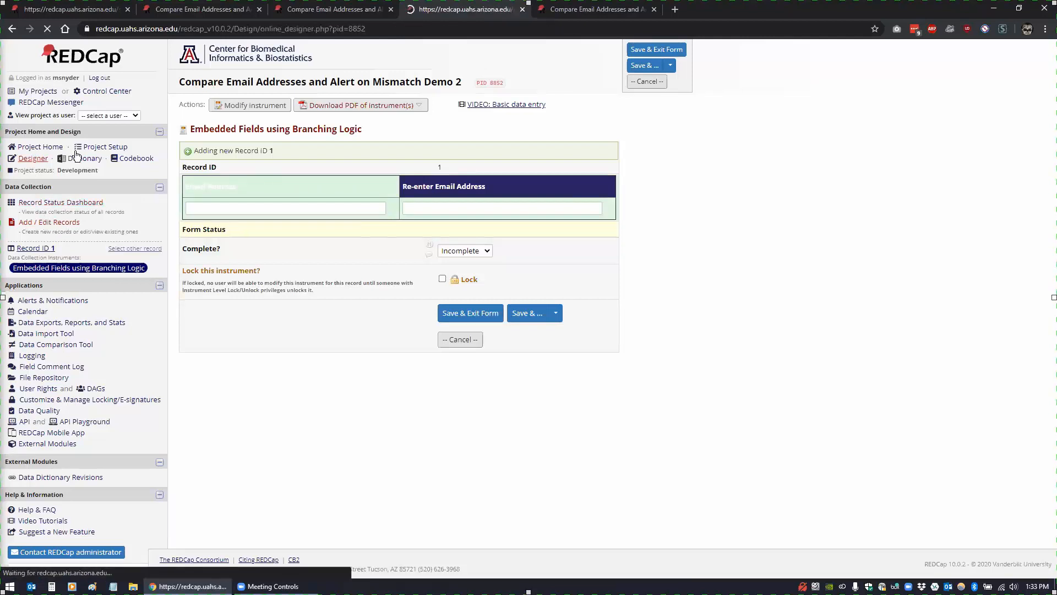
pyautogui.click(219, 273)
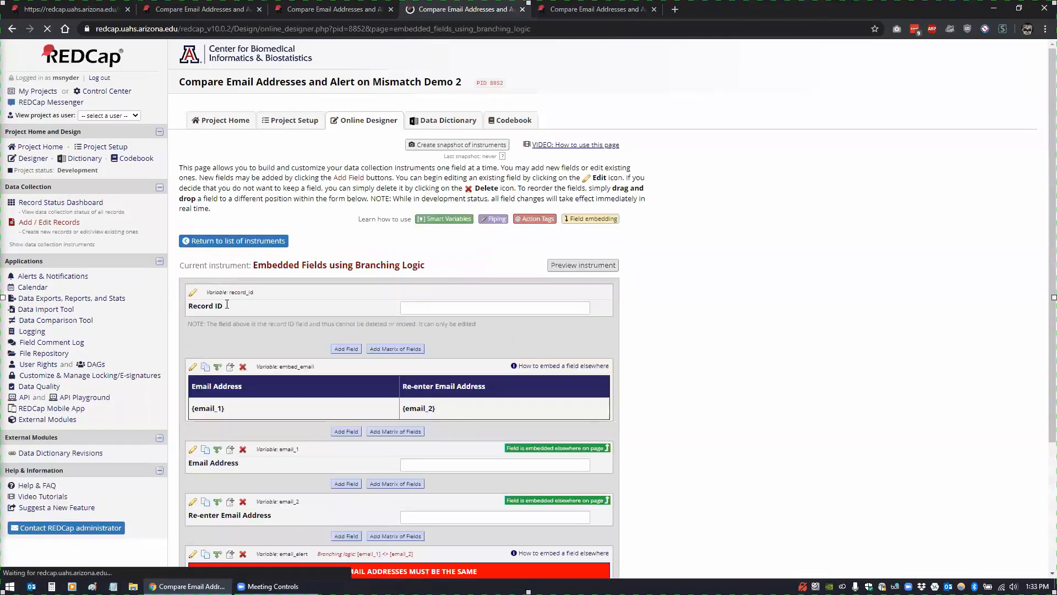
pyautogui.click(194, 367)
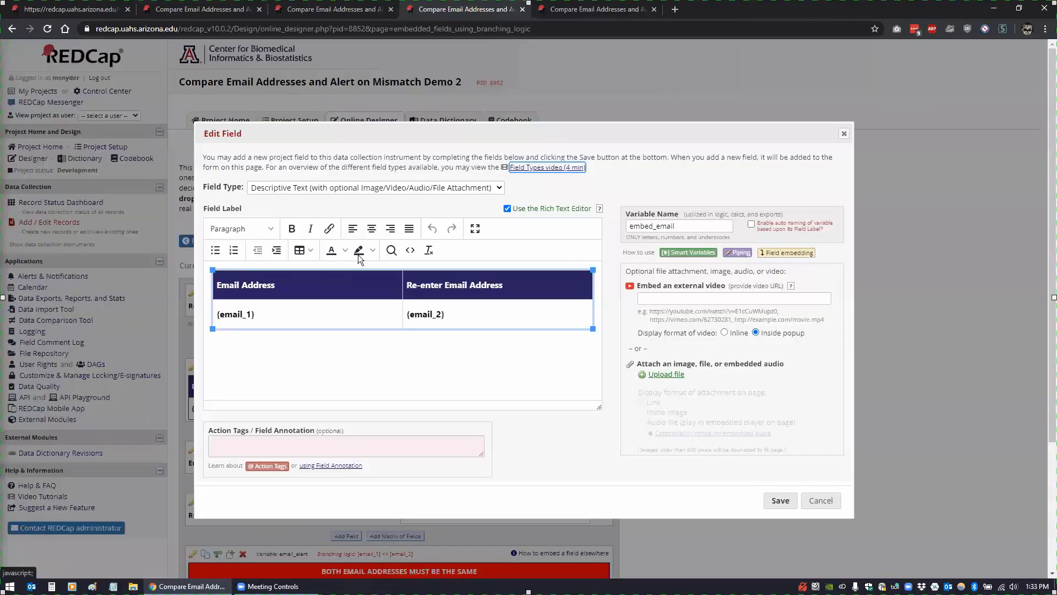
pyautogui.click(410, 251)
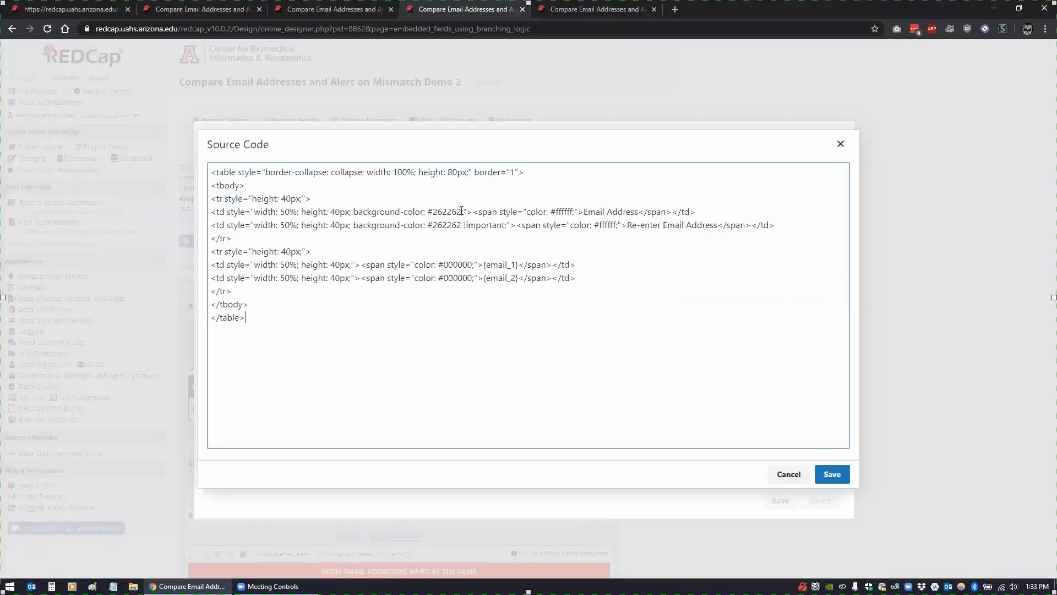
pyautogui.write('!important')
pyautogui.press('BackSpace')
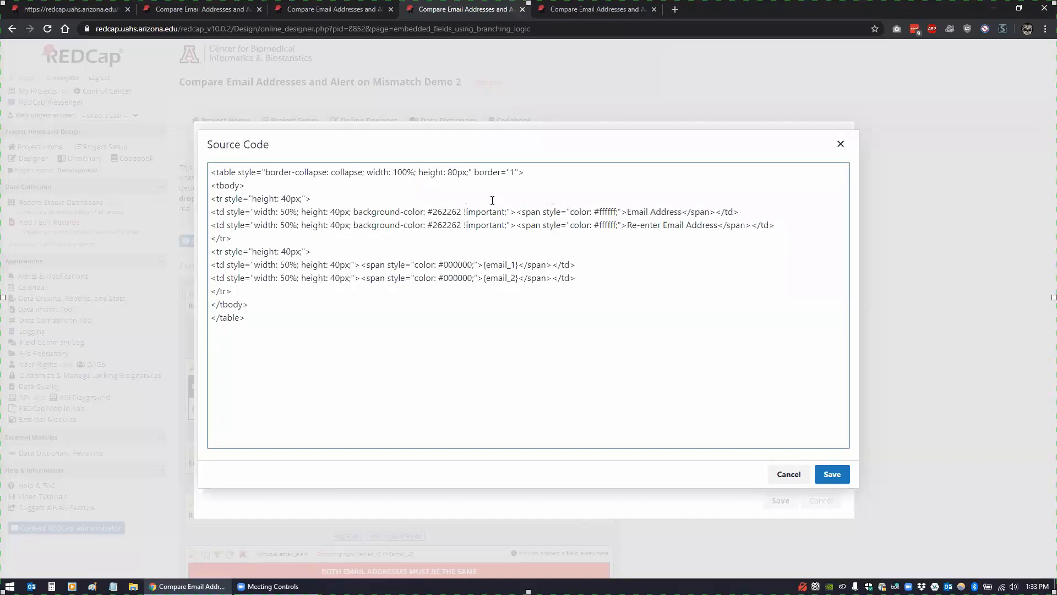
pyautogui.click(827, 475)
pyautogui.click(777, 499)
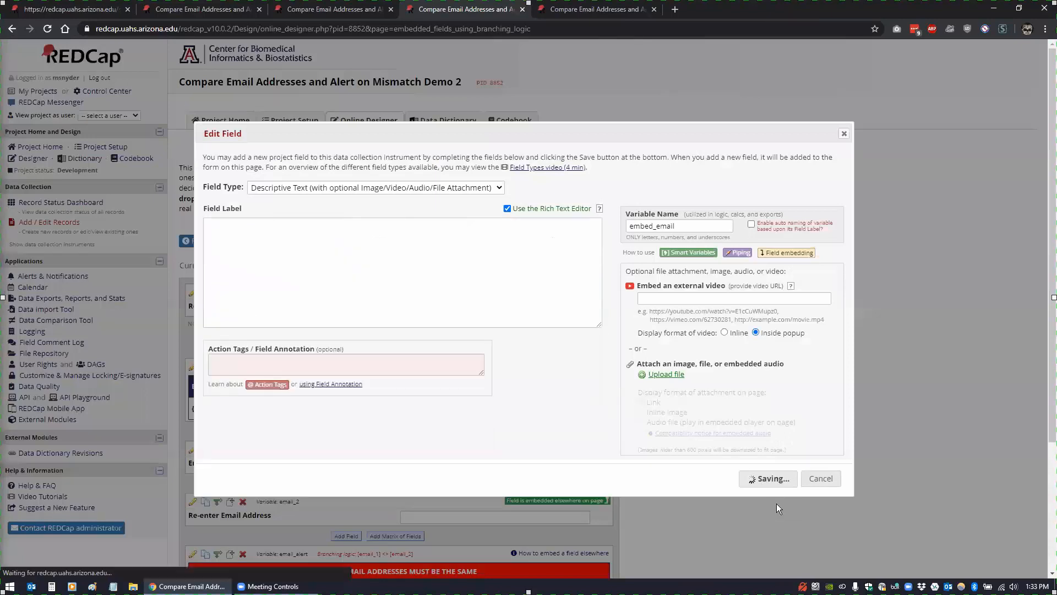
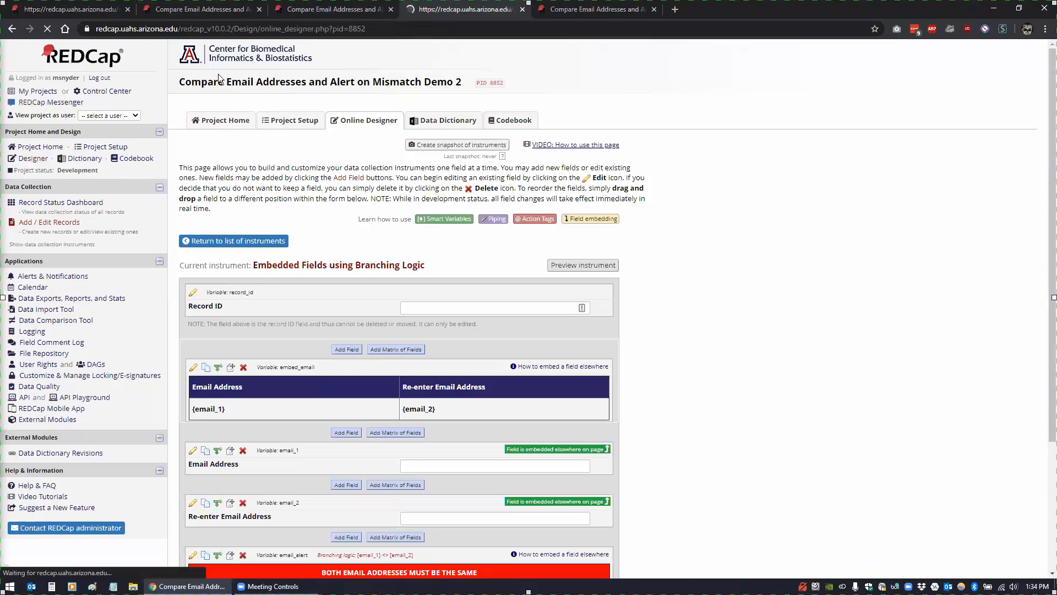
# Open the Online Designer of the project with pid 8699 and open its PIMS Providers instrument
pyautogui.moveTo(377, 29); pyautogui.dragTo(408, 33)
pyautogui.write('699')
pyautogui.press('Return')
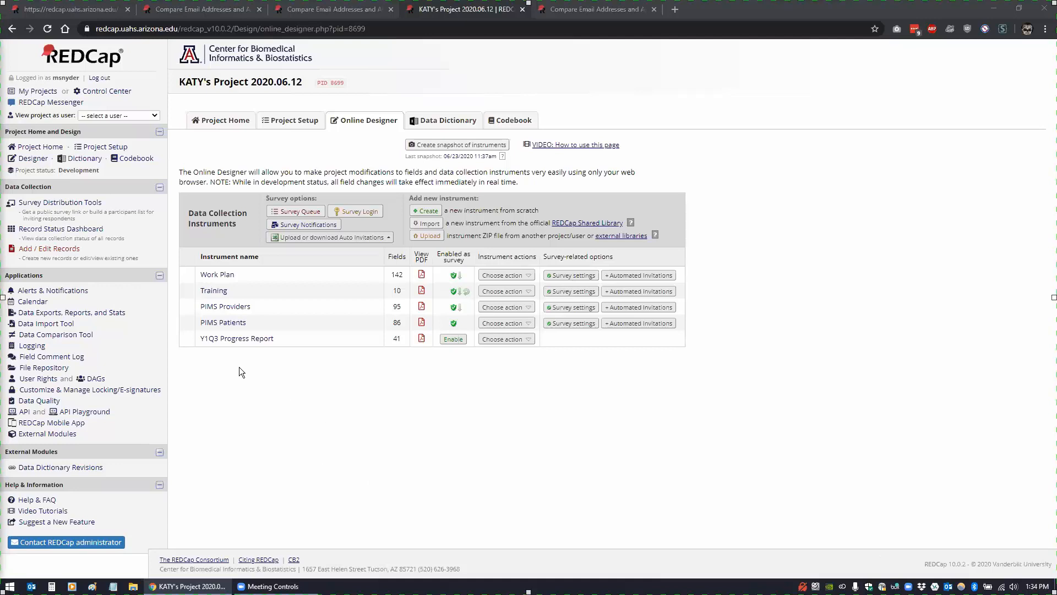
pyautogui.click(230, 308)
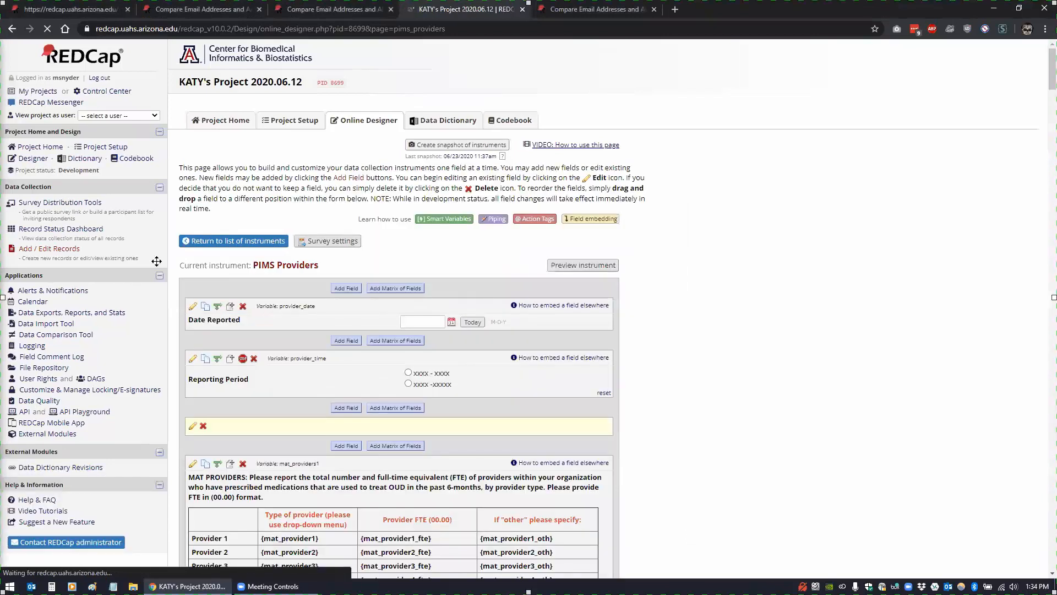
# Start a new record in this project and open the Event 2 PIMS Providers form to inspect its embedded provider table
pyautogui.click(32, 229)
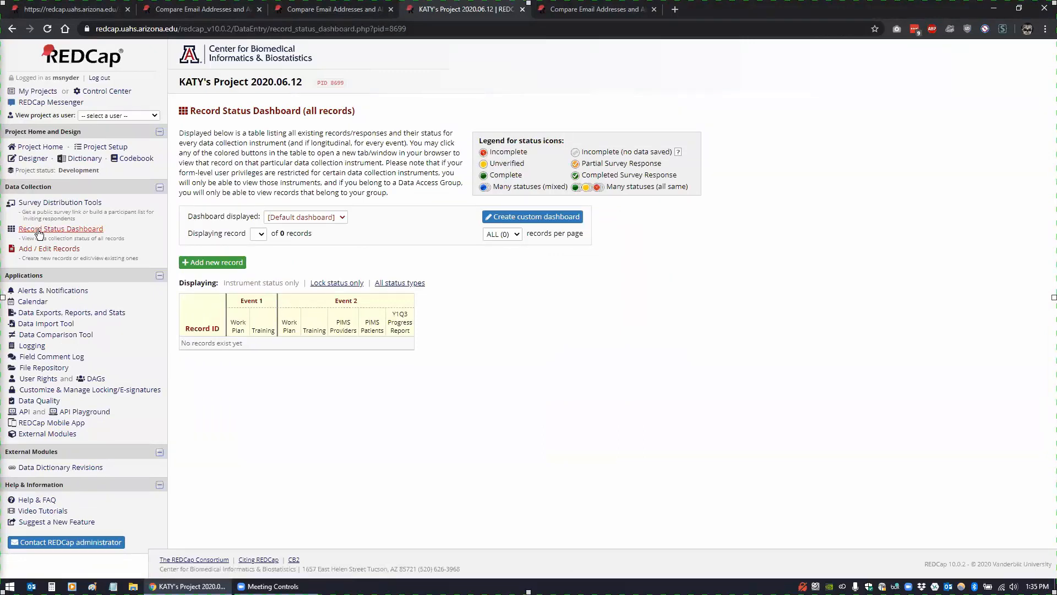
pyautogui.click(235, 263)
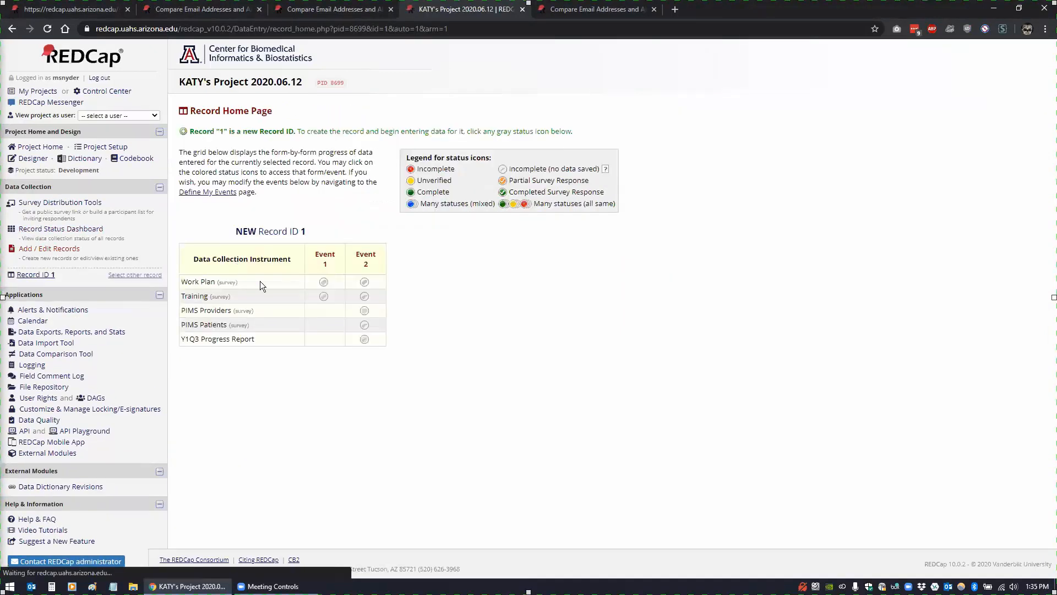
pyautogui.click(365, 311)
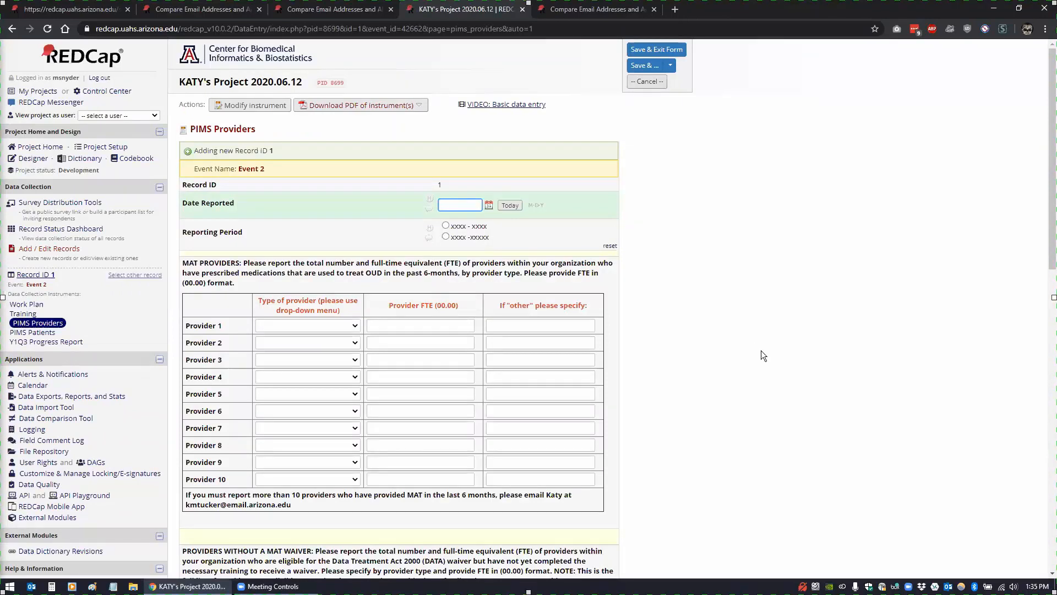
pyautogui.click(320, 302)
# Review the finished survey and the piheader HTML in the Shazam Editor, examining the background-color declarations of the name header cells
pyautogui.click(75, 12)
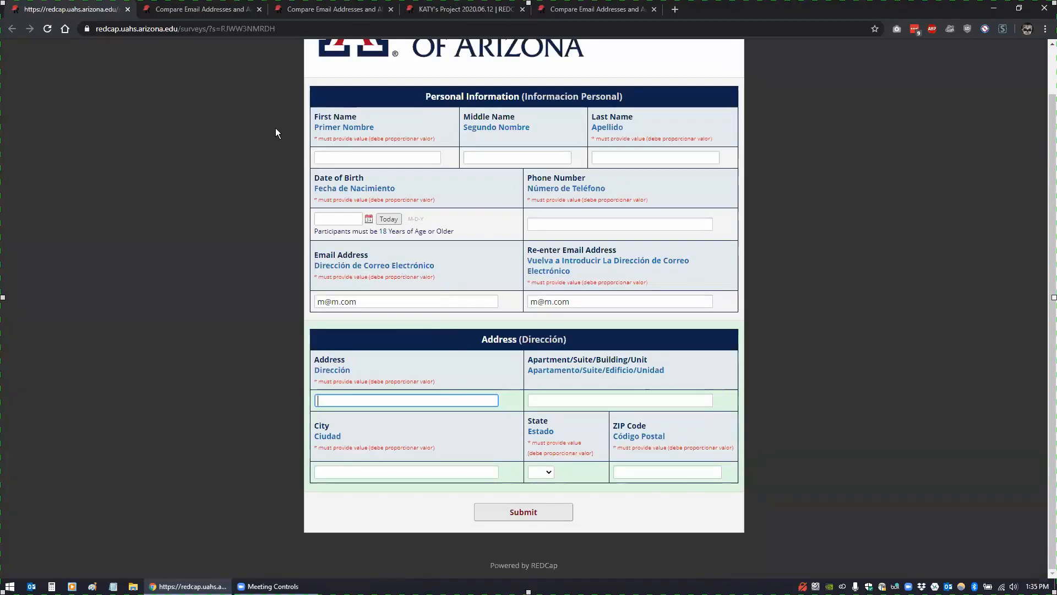
pyautogui.click(225, 11)
pyautogui.click(301, 9)
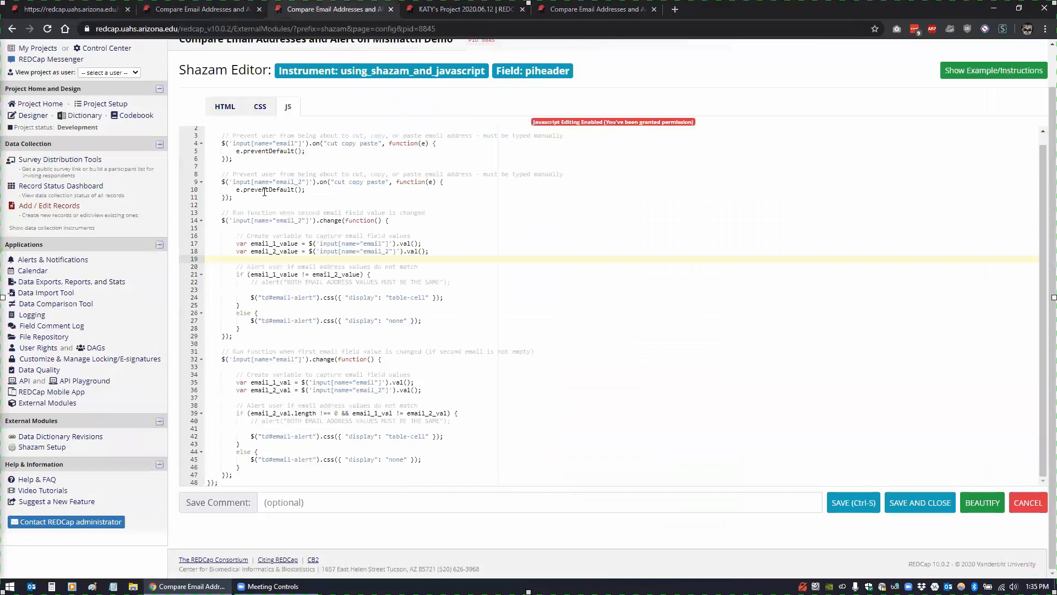
pyautogui.click(222, 107)
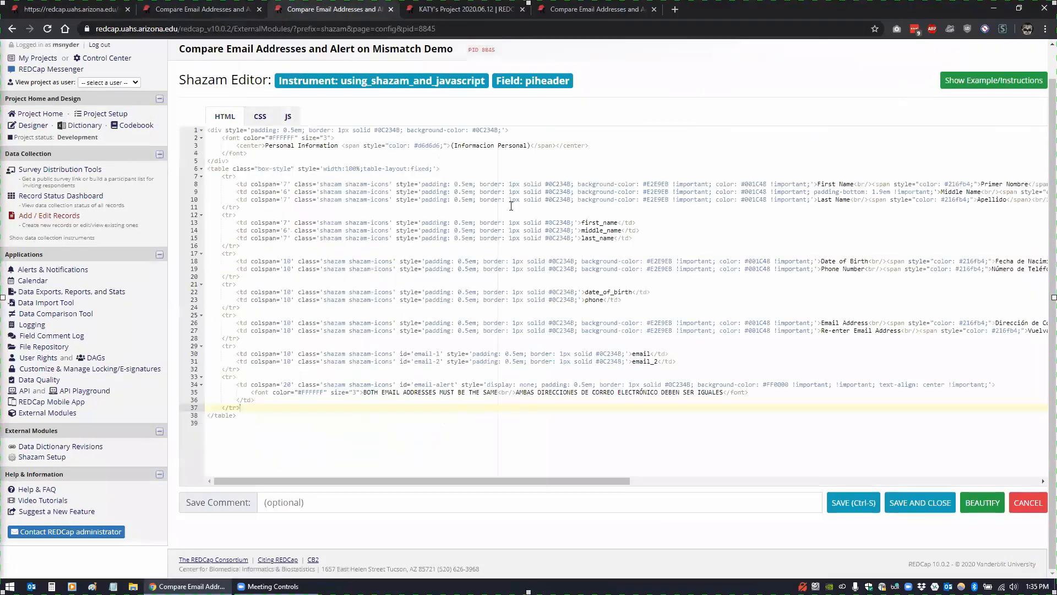
pyautogui.moveTo(576, 185); pyautogui.dragTo(810, 185)
pyautogui.click(805, 197)
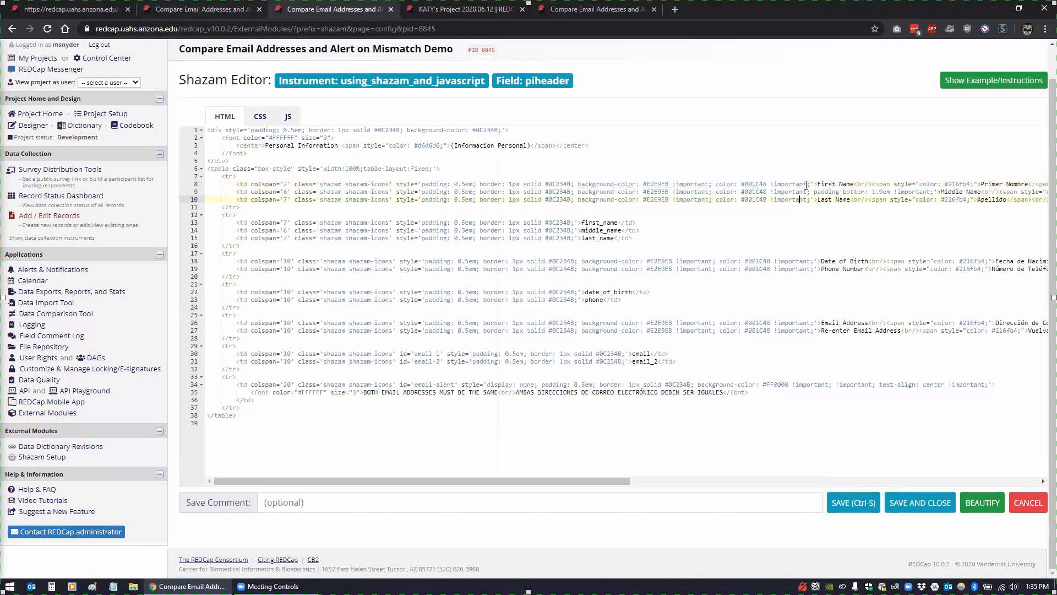
# Return to the PIMS Providers record and highlight the column headings of the MAT PROVIDERS table
pyautogui.click(428, 14)
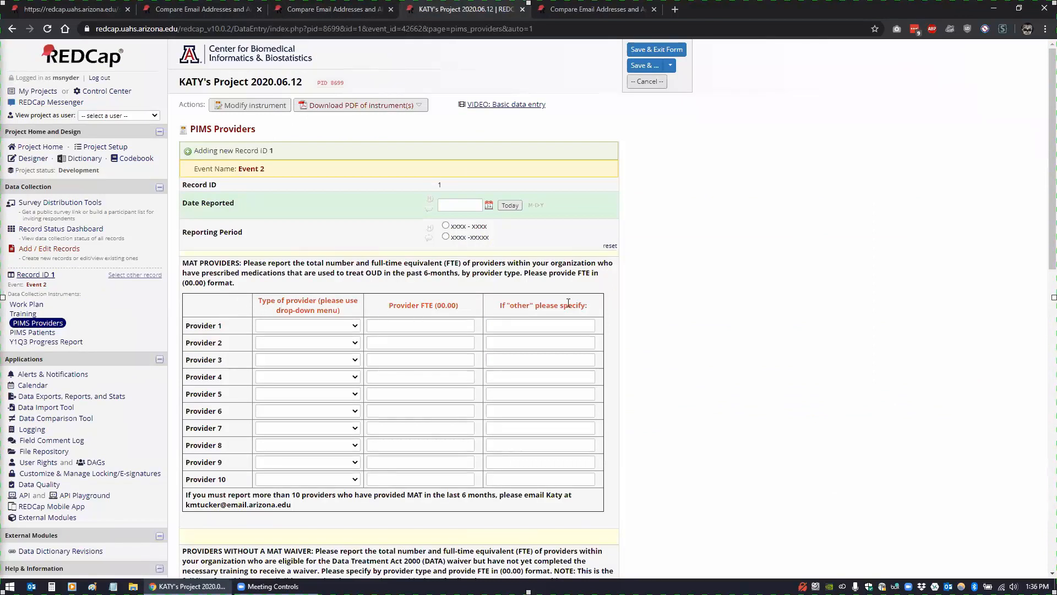
pyautogui.moveTo(594, 304); pyautogui.dragTo(252, 301)
pyautogui.click(710, 313)
# Open the mat_providers1 field for editing and examine the header row in its label's source code without changing it
pyautogui.click(250, 105)
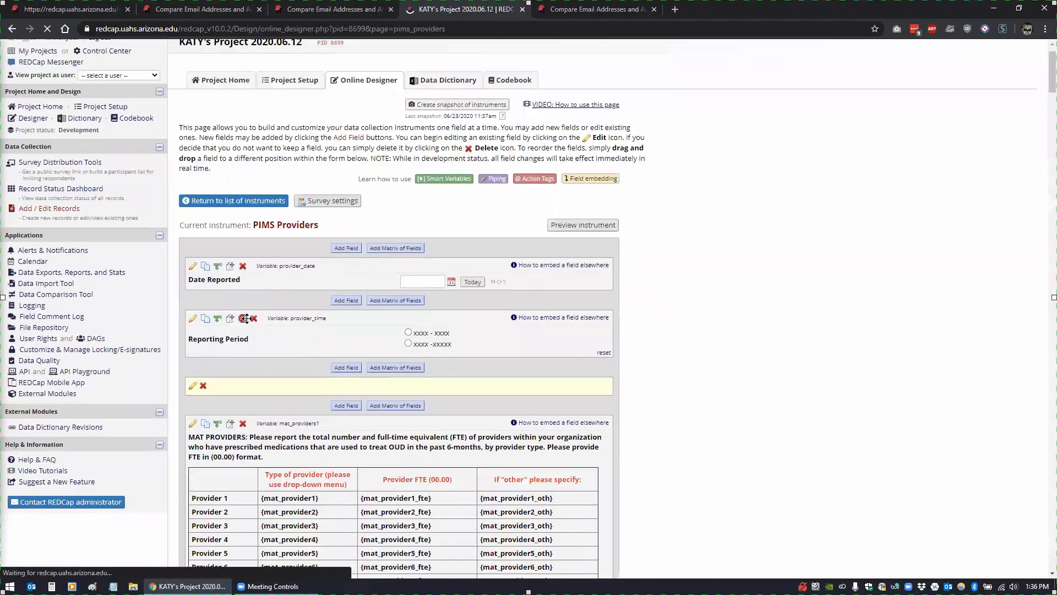
pyautogui.scroll(-4, 246, 319)
pyautogui.click(193, 188)
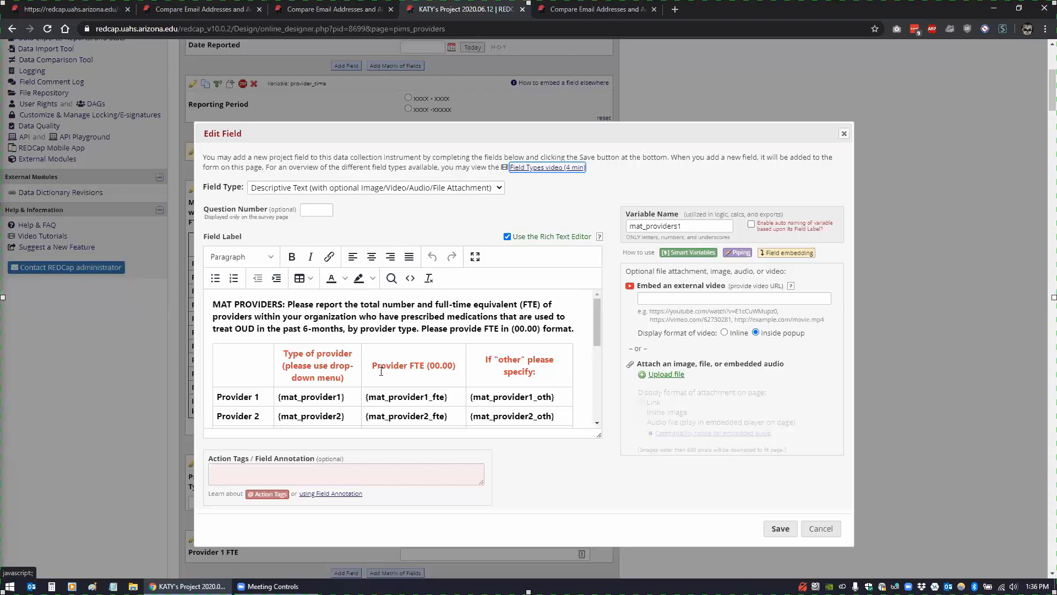
pyautogui.click(410, 279)
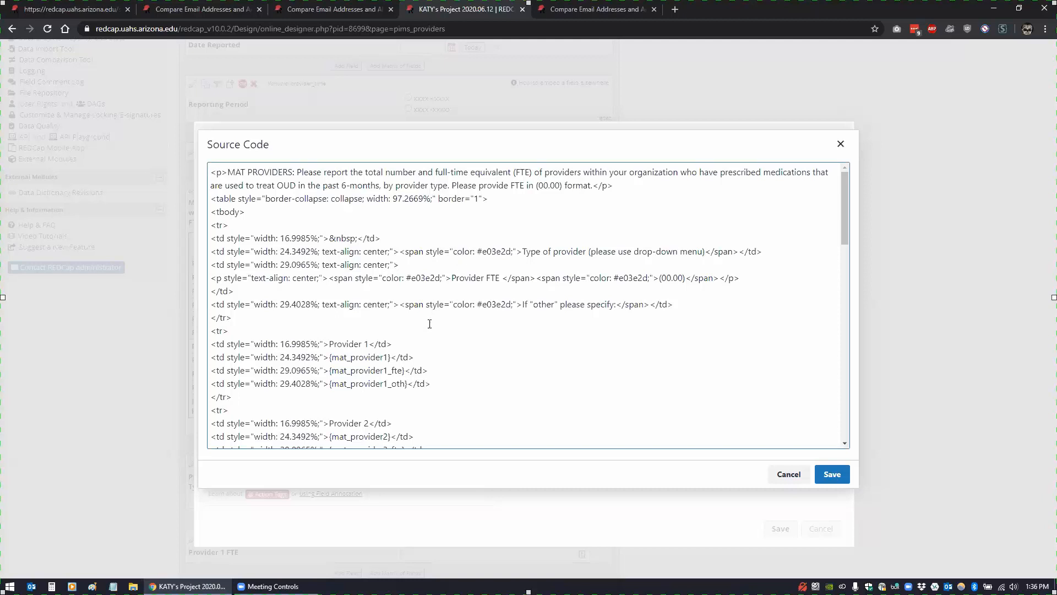
pyautogui.click(782, 474)
# Set the background color of the MAT PROVIDERS table's header row to #00ff00 in its row properties
pyautogui.moveTo(248, 360); pyautogui.dragTo(529, 372)
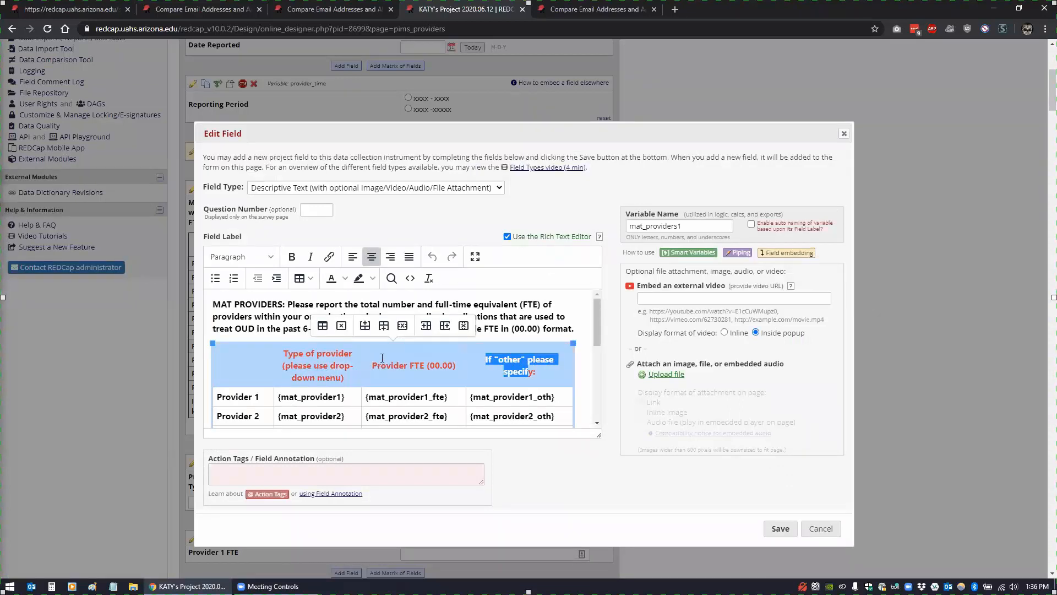
pyautogui.rightClick(381, 358)
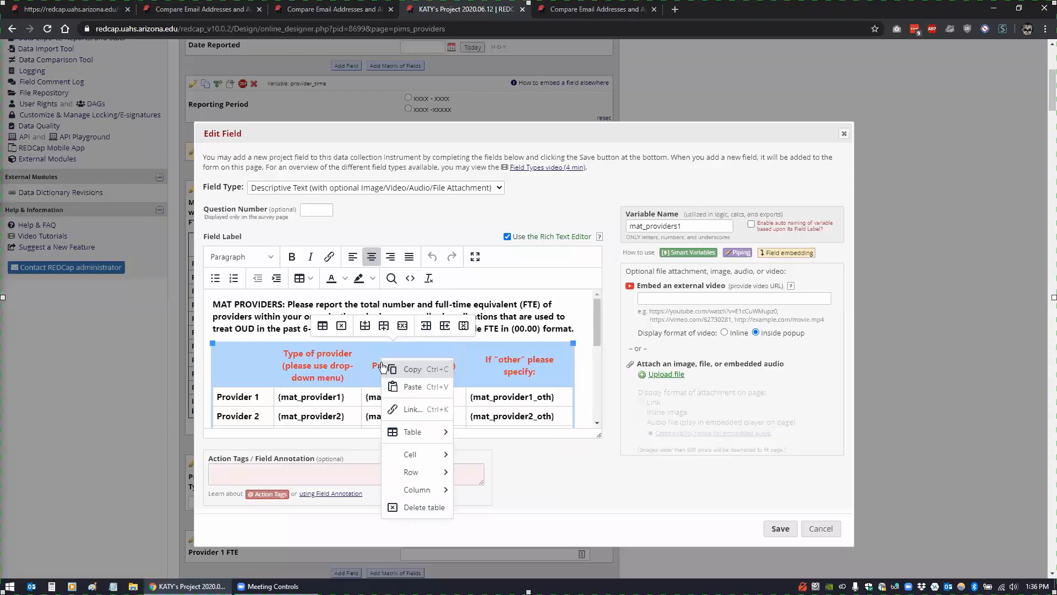
pyautogui.moveTo(439, 457)
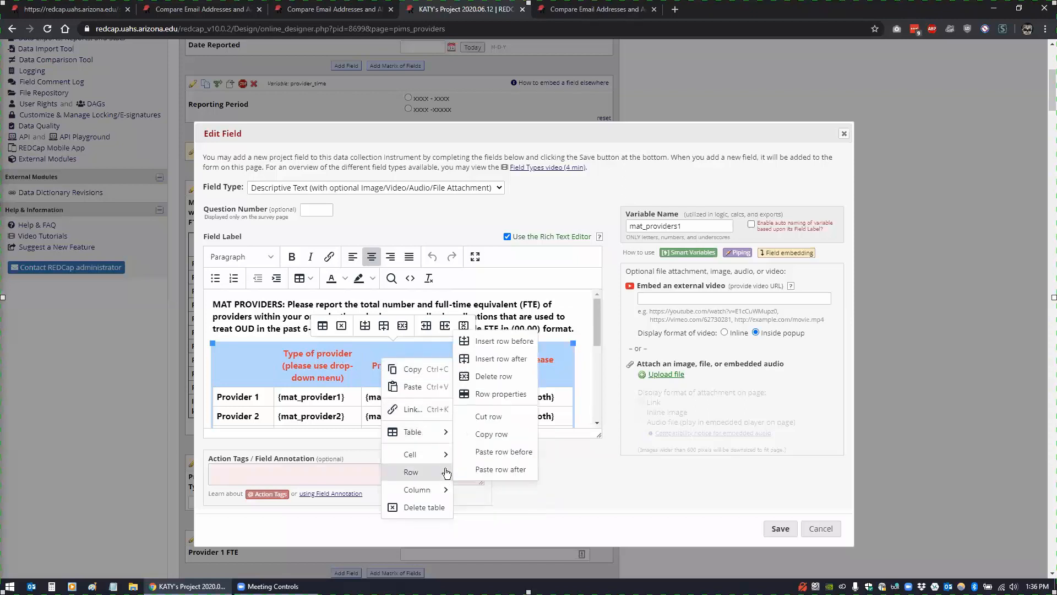
pyautogui.click(494, 397)
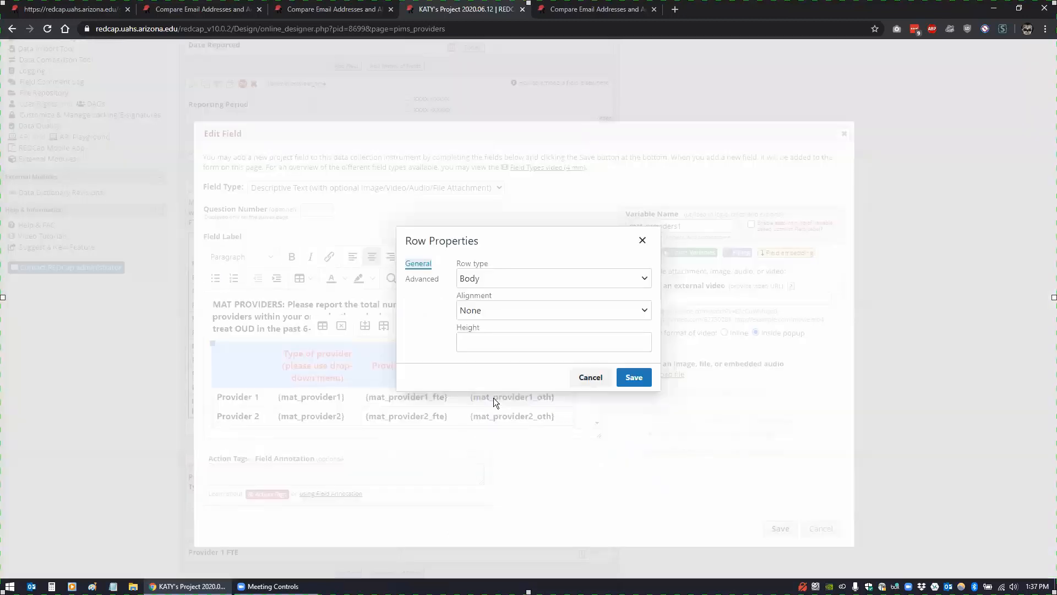
pyautogui.click(423, 281)
pyautogui.click(486, 341)
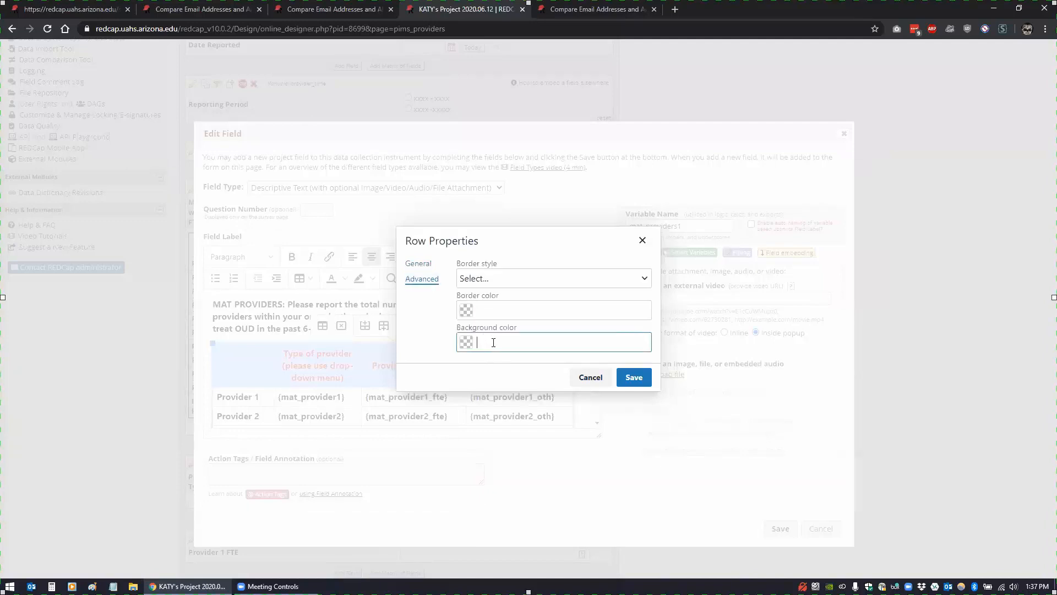
pyautogui.write('f5f5f5')
pyautogui.press('Home')
pyautogui.write('#')
pyautogui.moveTo(483, 342); pyautogui.dragTo(532, 347)
pyautogui.write('ff0000')
pyautogui.press('BackSpace')
pyautogui.press('BackSpace')
pyautogui.press('BackSpace')
pyautogui.press('BackSpace')
pyautogui.press('BackSpace')
pyautogui.press('BackSpace')
pyautogui.write('00ff00')
pyautogui.click(631, 380)
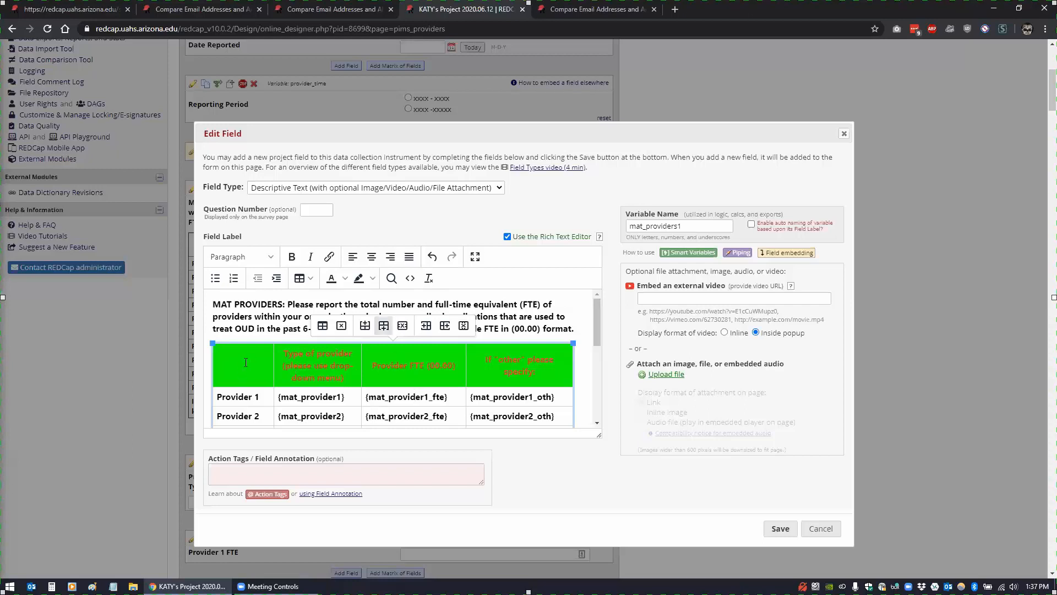
# Add "!important" to the header row's background color in the mat_providers1 label's source code and save the field
pyautogui.click(411, 278)
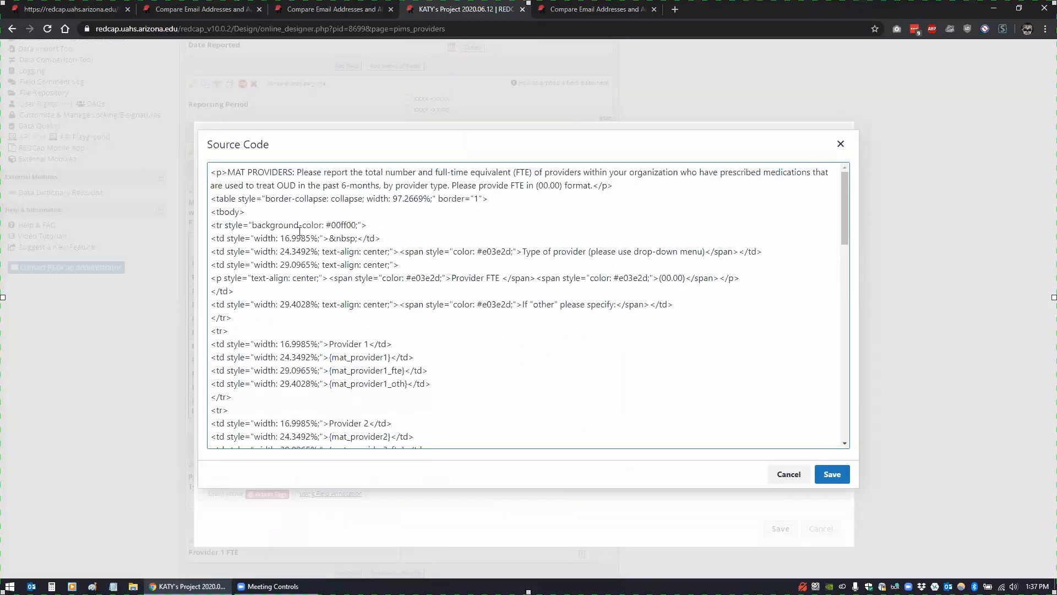
pyautogui.moveTo(210, 225); pyautogui.dragTo(416, 227)
pyautogui.click(416, 227)
pyautogui.write('!important')
pyautogui.click(830, 473)
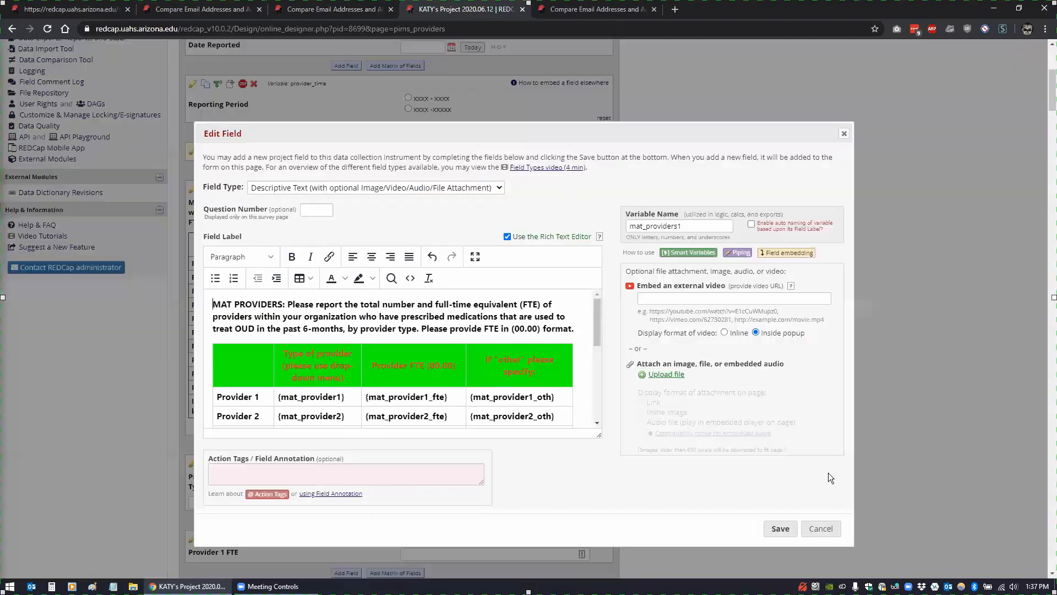
pyautogui.click(781, 529)
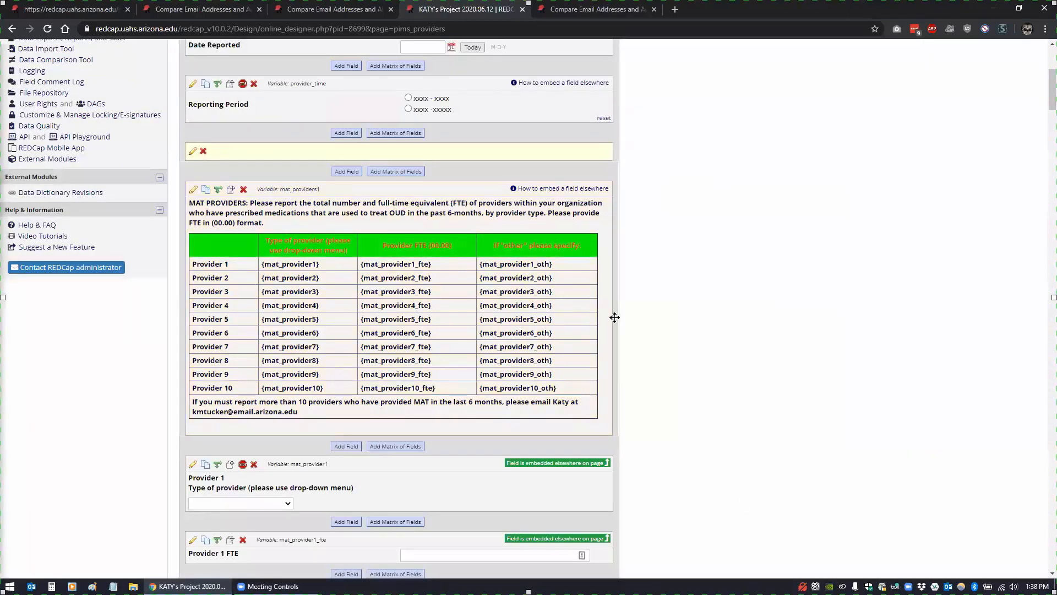
# Start a new record and open the Event 2 PIMS Providers form to check the table header row's background color
pyautogui.scroll(4, 267, 182)
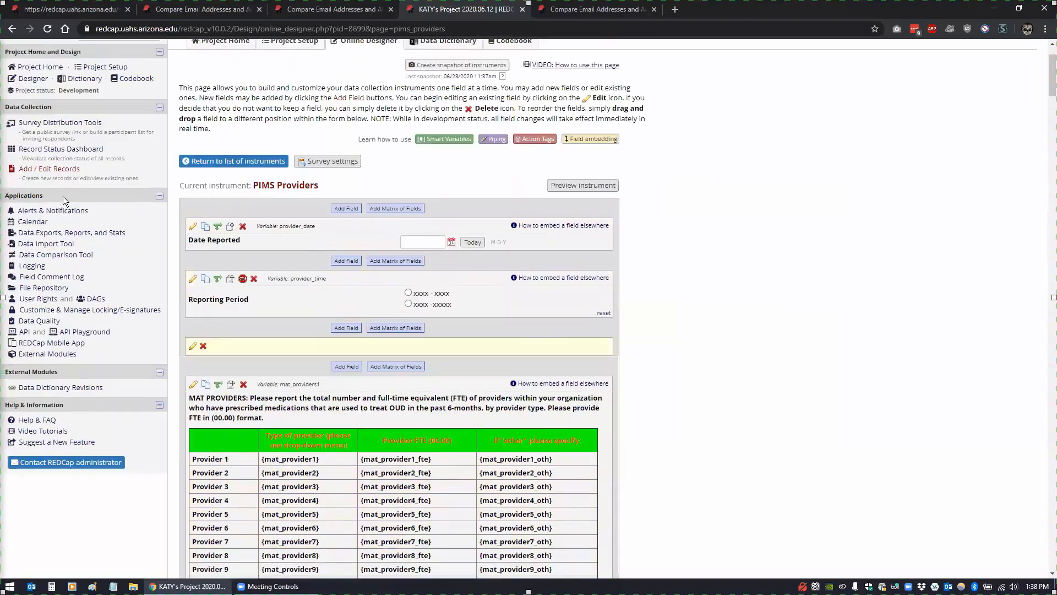
pyautogui.scroll(2, 63, 196)
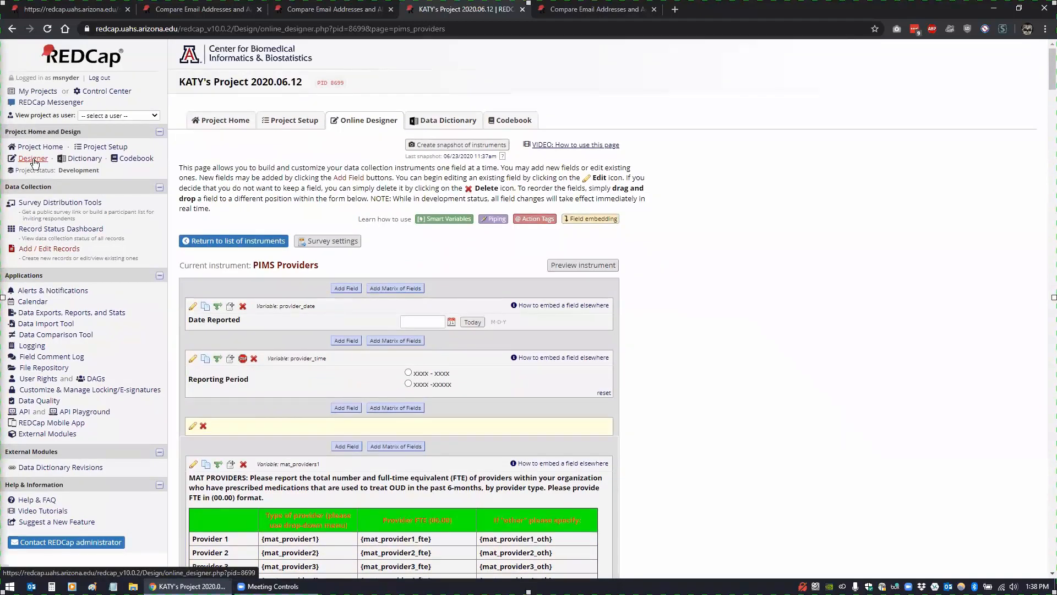
pyautogui.click(37, 229)
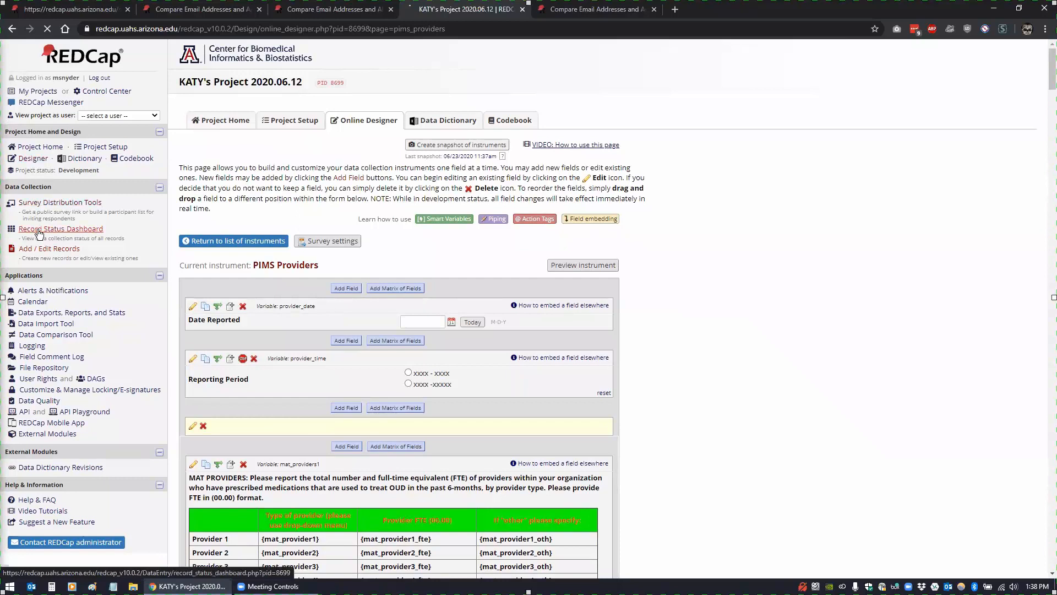
pyautogui.click(231, 263)
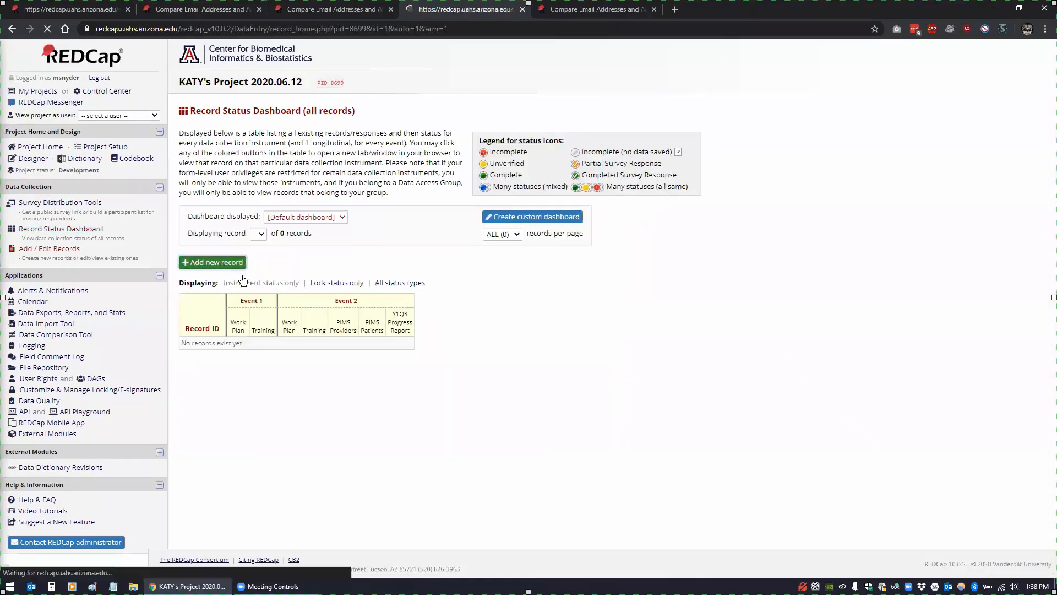
pyautogui.click(365, 312)
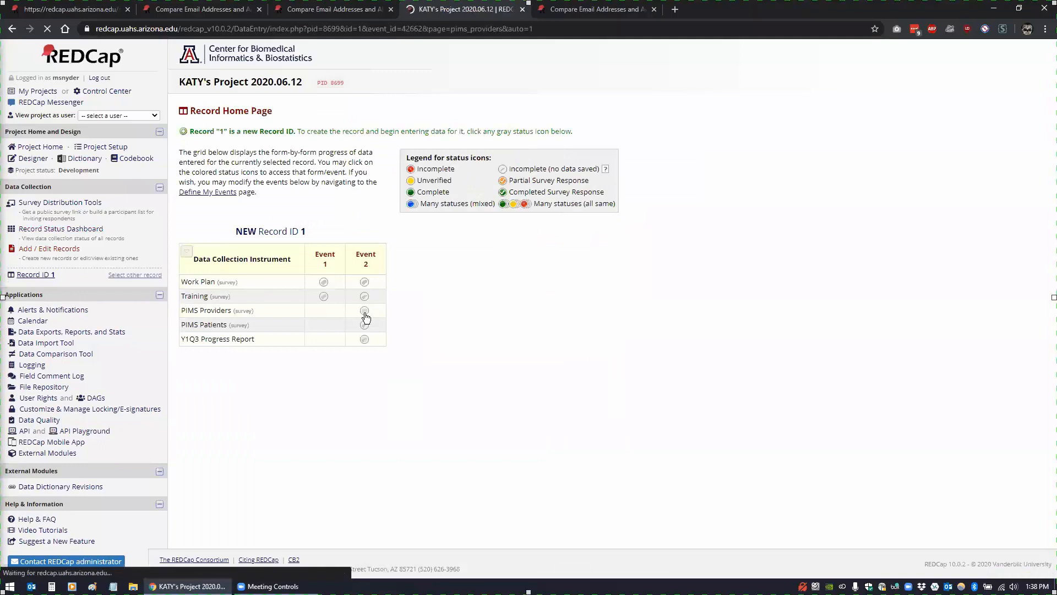
pyautogui.click(394, 325)
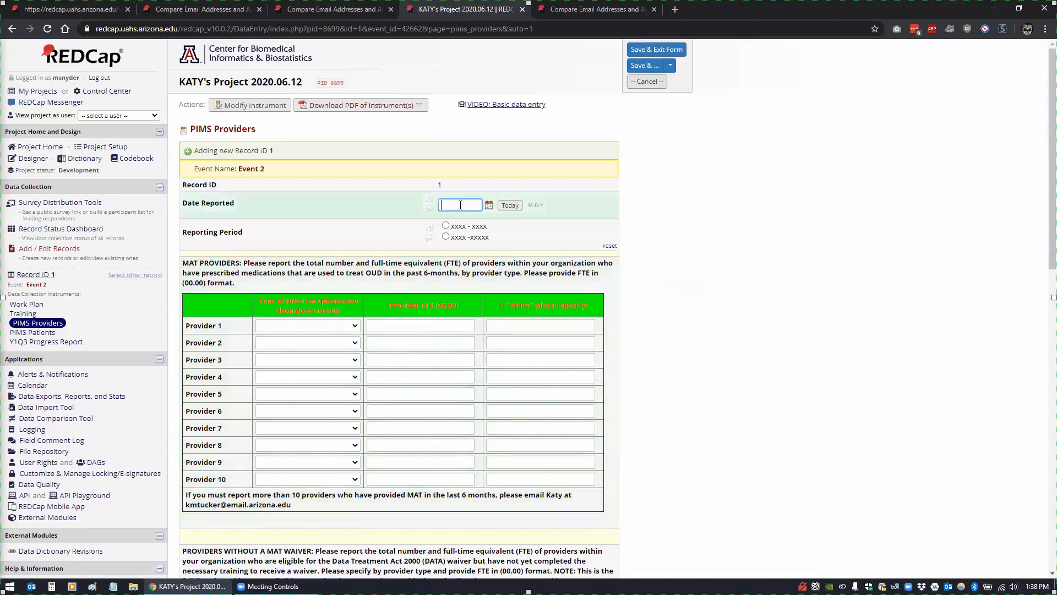
# Check the MAT PROVIDERS header row with the Provider 1 FTE field focused, and reopen the mat_providers1 label's source code
pyautogui.click(403, 325)
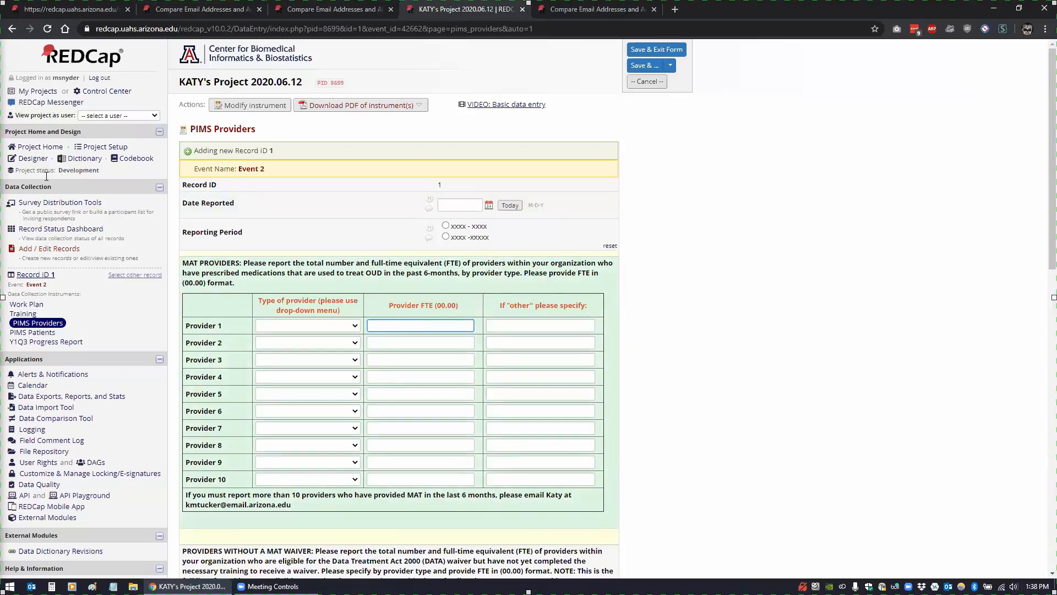
pyautogui.click(33, 158)
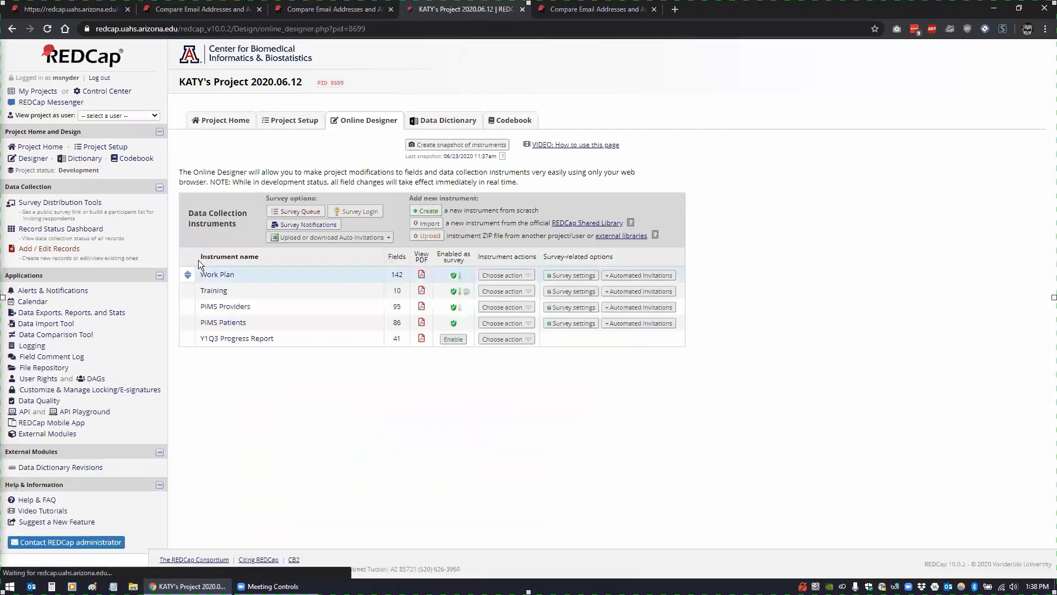
pyautogui.click(218, 311)
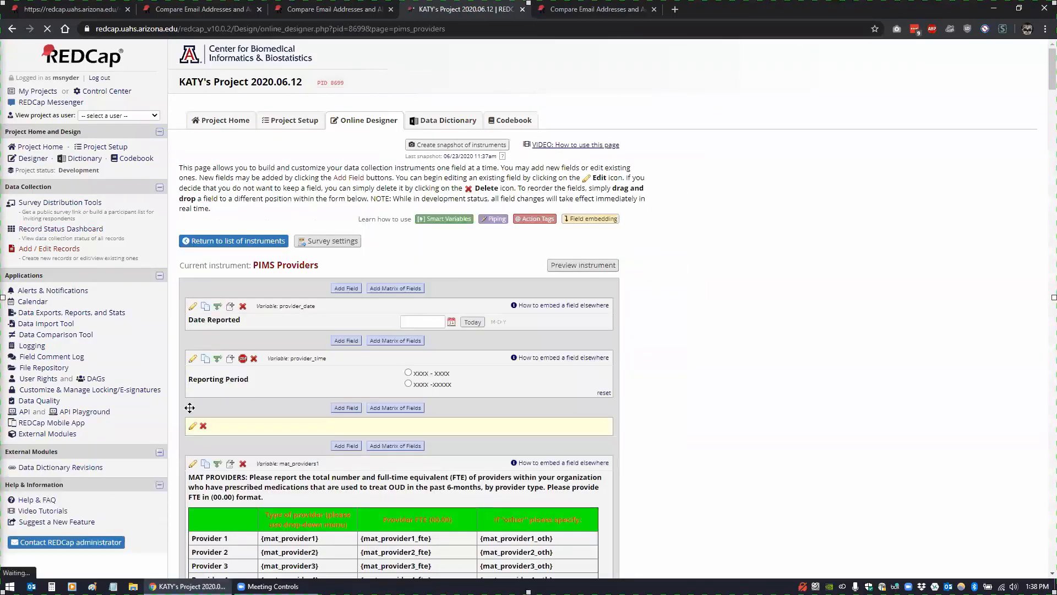
pyautogui.click(193, 463)
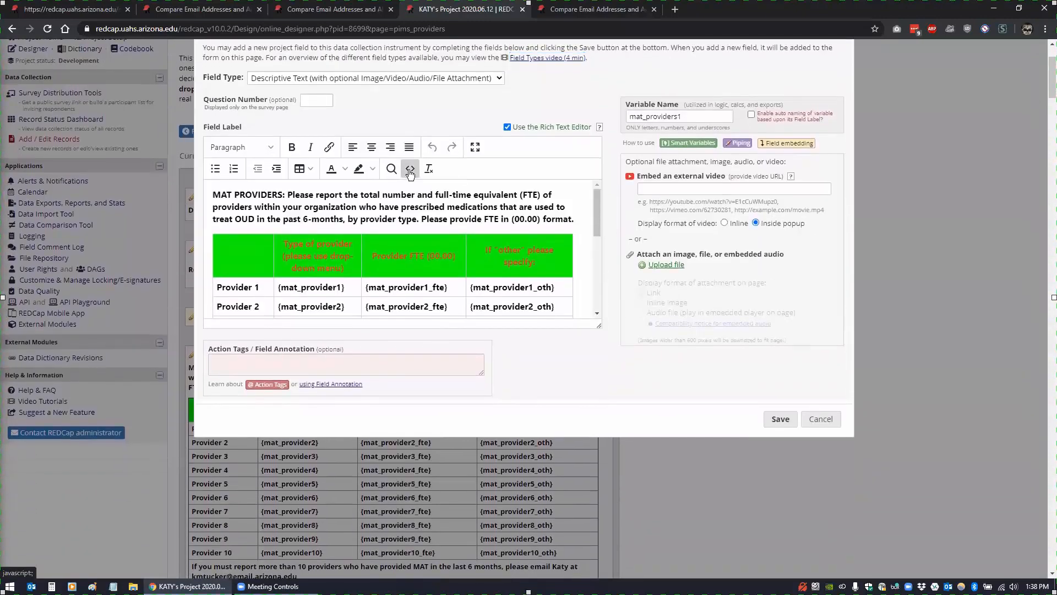
pyautogui.click(409, 170)
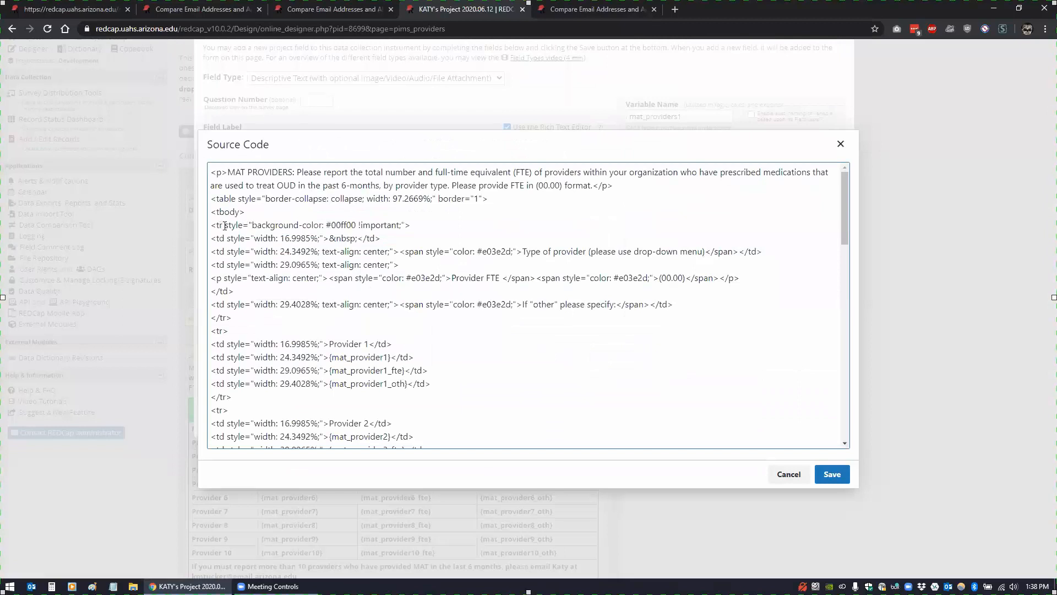
# Remove the background-color style from the header row's tr tag and save the source code
pyautogui.moveTo(233, 225); pyautogui.dragTo(403, 228)
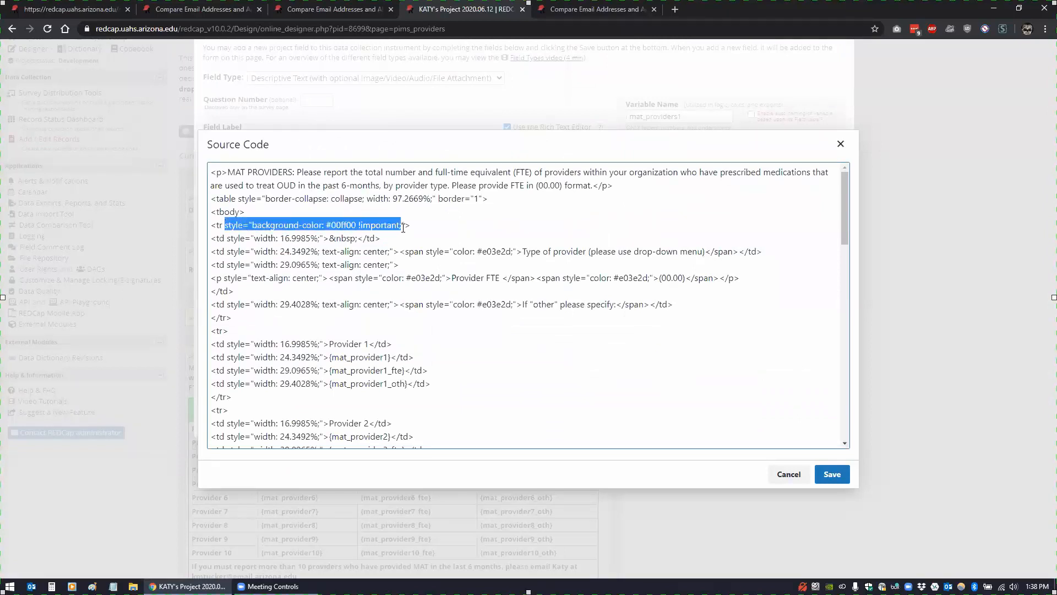
pyautogui.press('Delete')
pyautogui.press('Delete')
pyautogui.press('BackSpace')
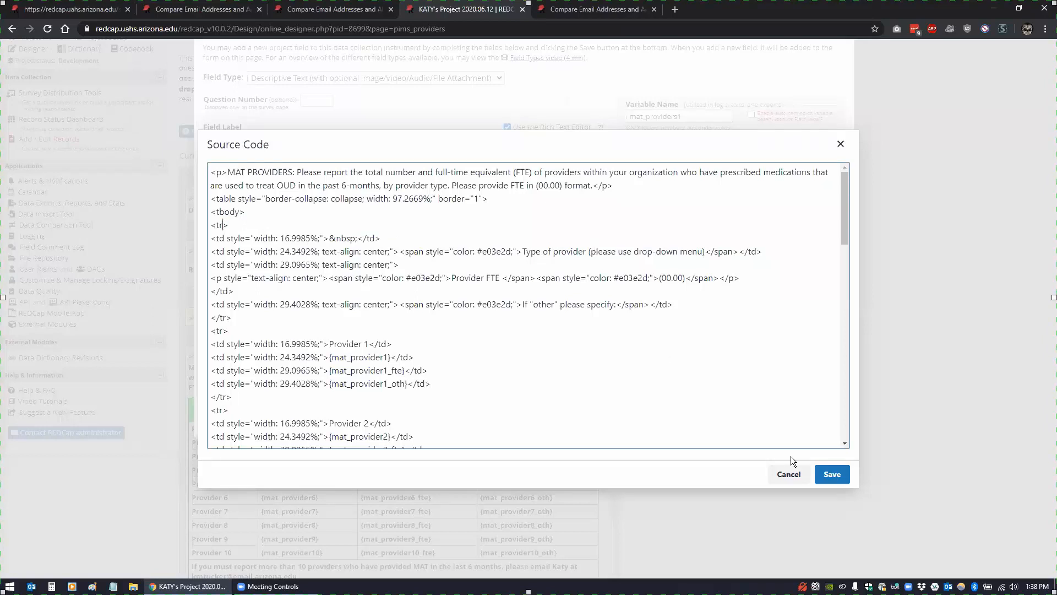
pyautogui.click(824, 473)
# Try to set the empty first header cell's background color to "#00ff00 !important" in its cell properties, and check the source code
pyautogui.click(244, 258)
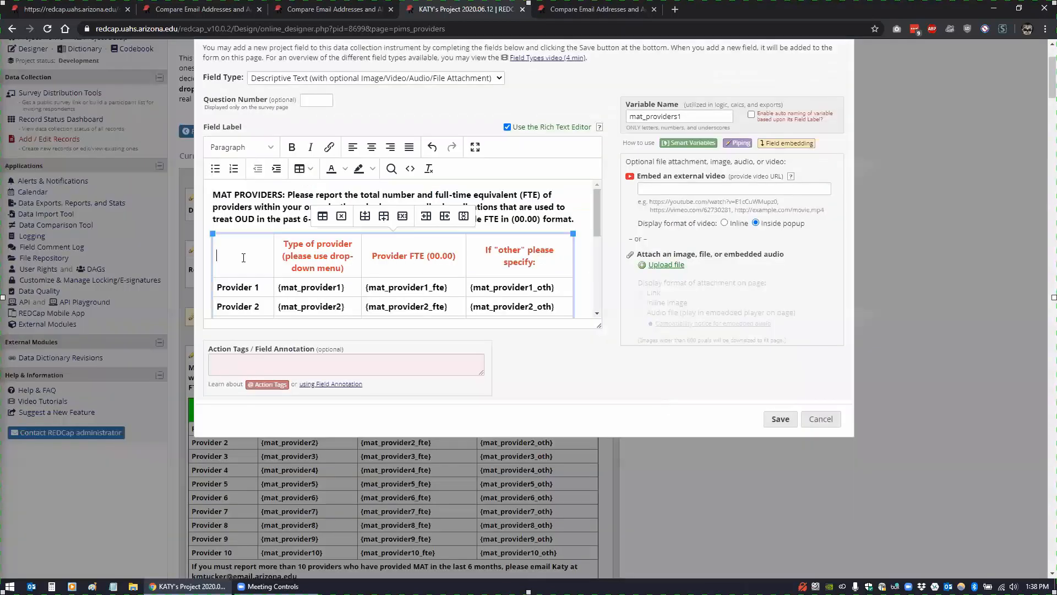
pyautogui.rightClick(244, 258)
pyautogui.moveTo(281, 355)
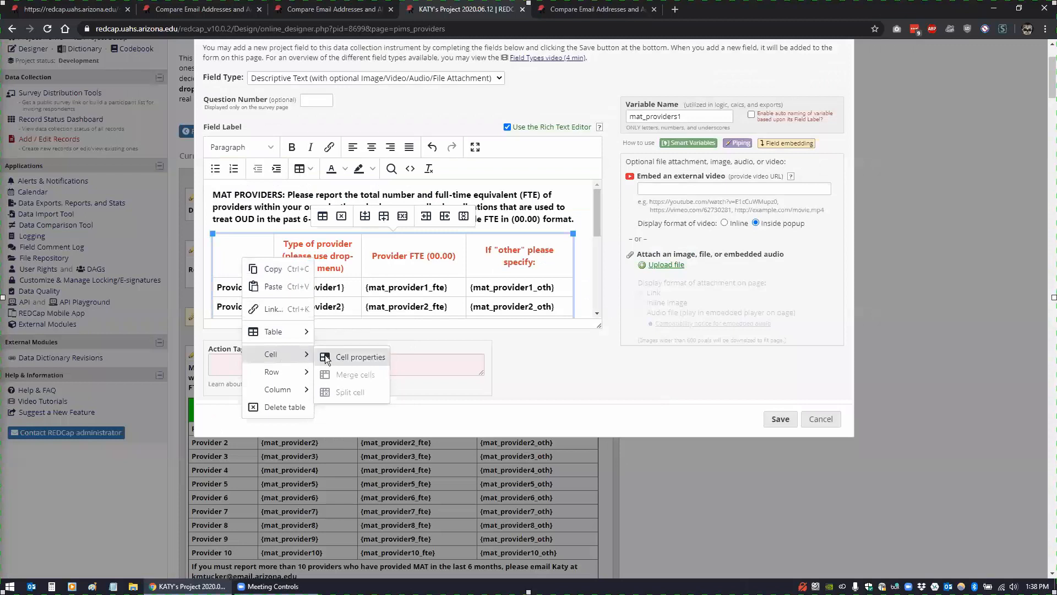
pyautogui.click(325, 357)
pyautogui.click(420, 231)
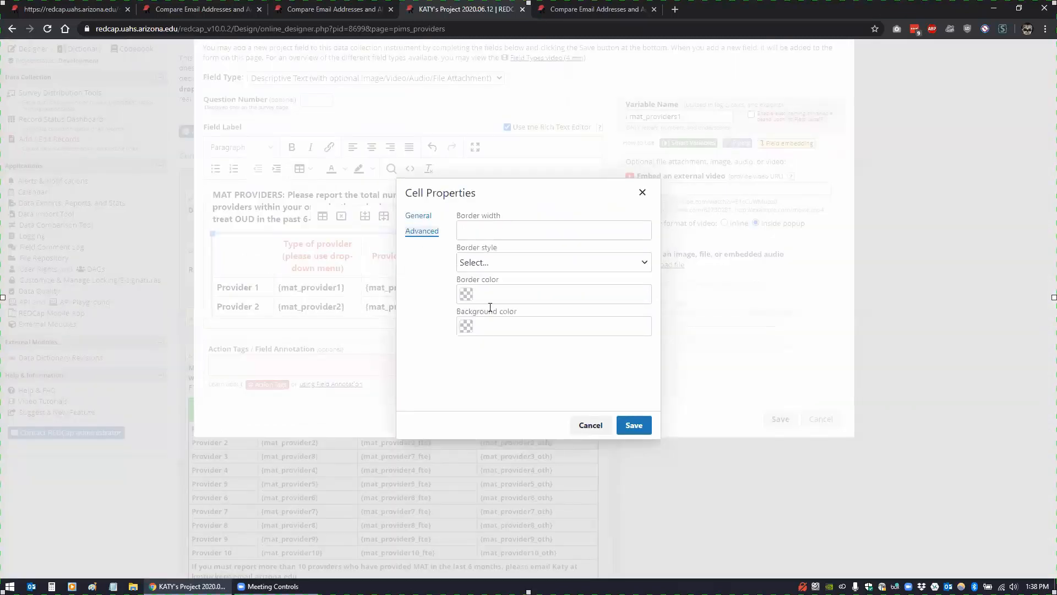
pyautogui.click(488, 325)
pyautogui.write('00')
pyautogui.press('BackSpace')
pyautogui.press('BackSpace')
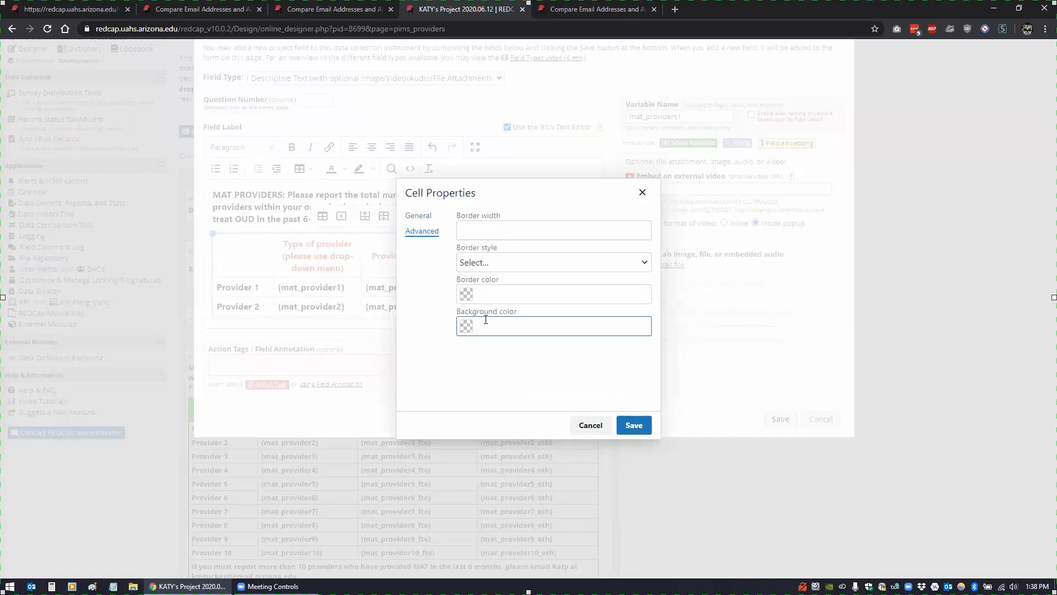
pyautogui.write('#00ff00 !important')
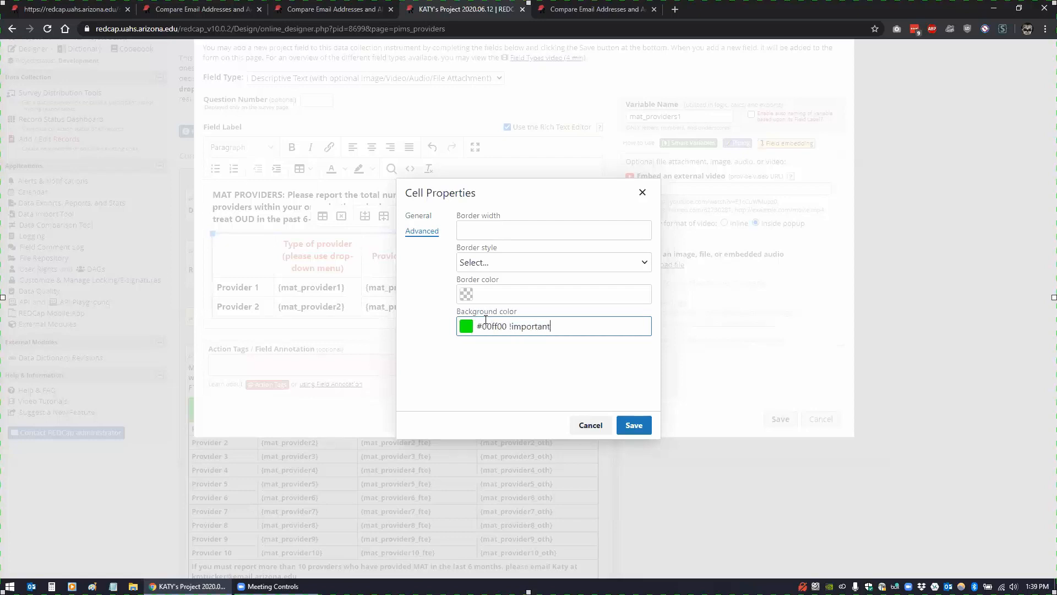
pyautogui.click(635, 424)
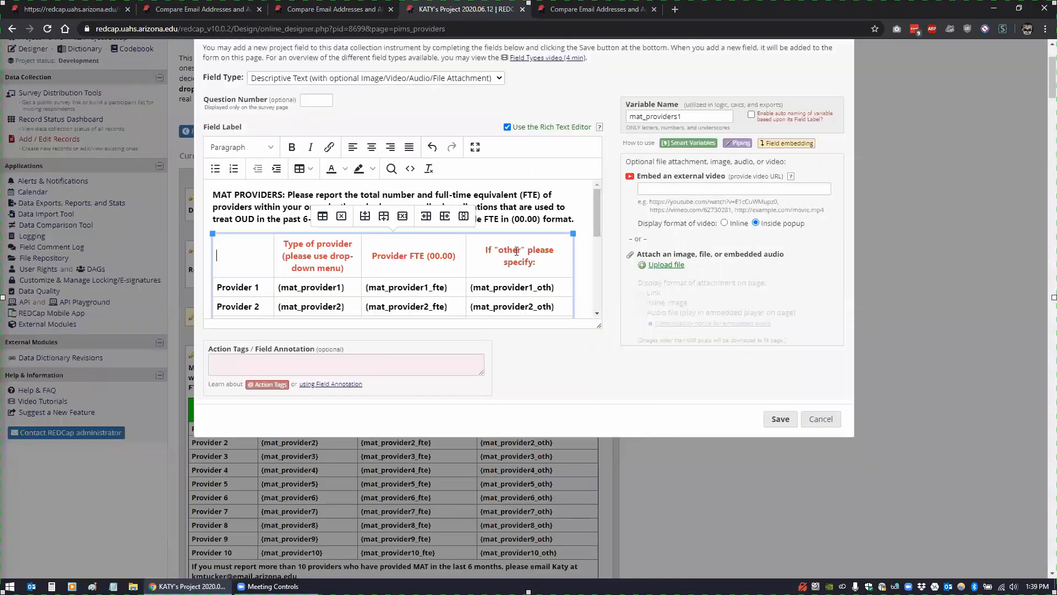
pyautogui.click(410, 168)
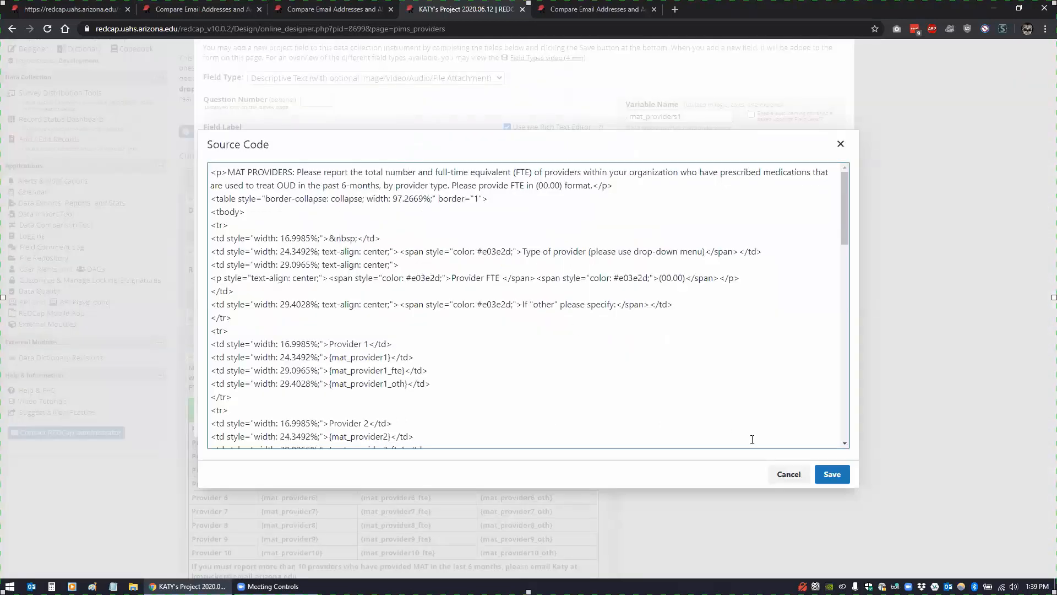
pyautogui.click(801, 481)
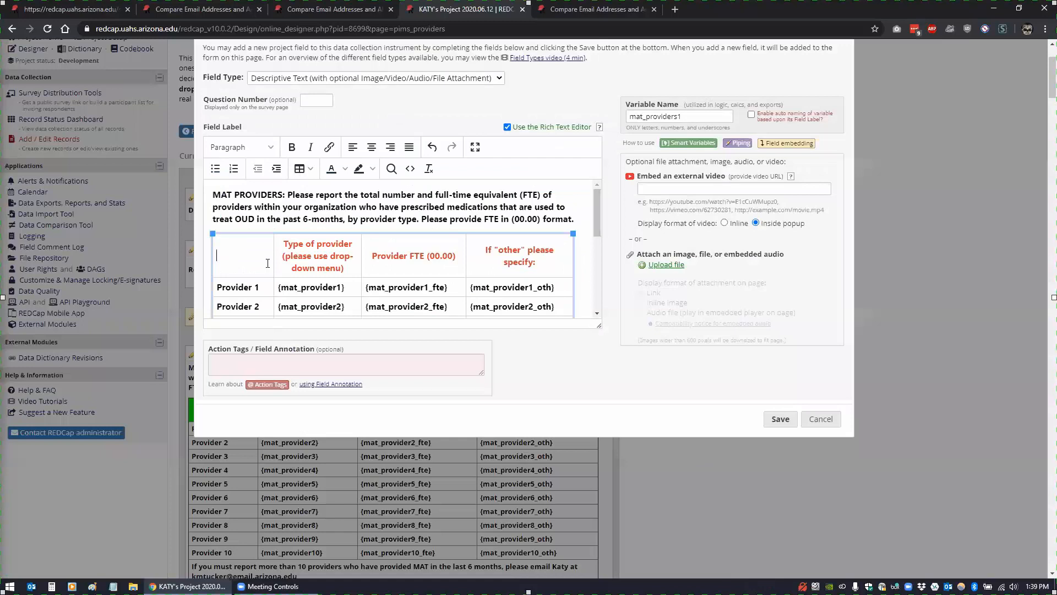
# Set the empty first header cell's background color to #00ff00 in its cell properties
pyautogui.rightClick(252, 253)
pyautogui.moveTo(292, 351)
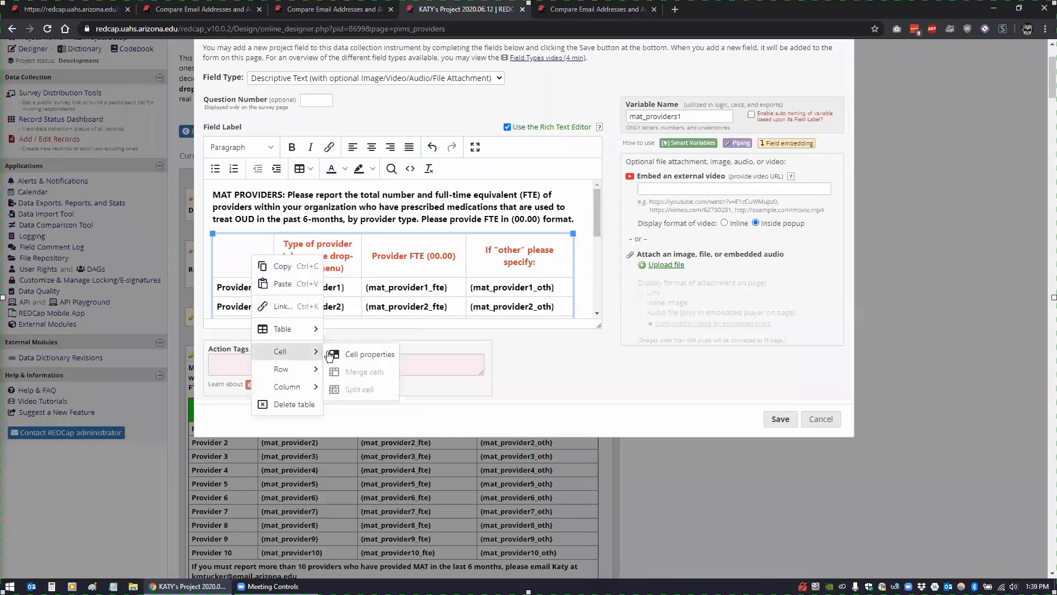
pyautogui.click(343, 354)
pyautogui.click(422, 230)
pyautogui.click(483, 333)
pyautogui.write('#00ff00')
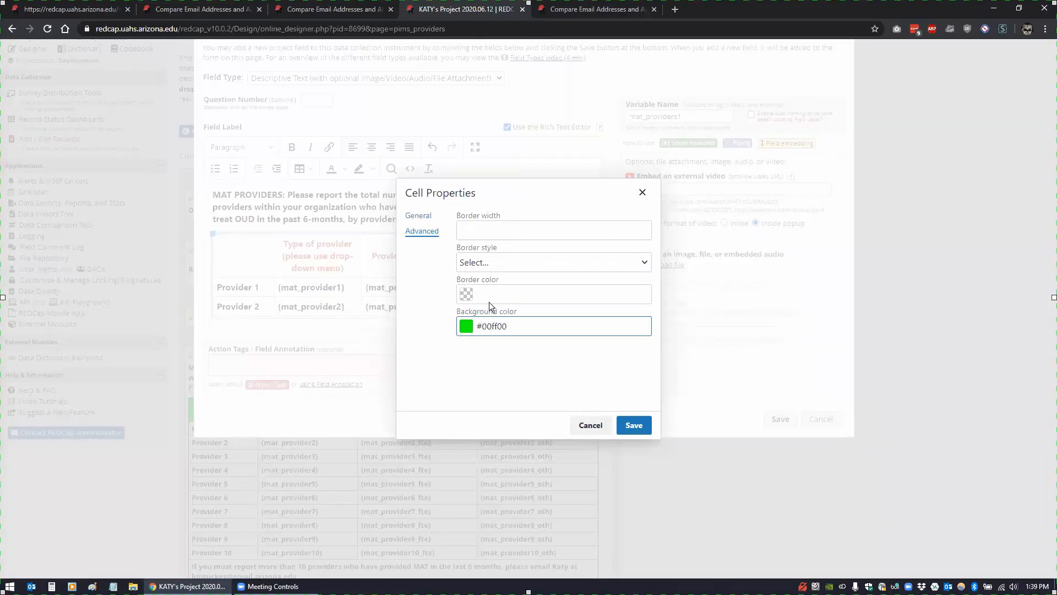
pyautogui.click(636, 427)
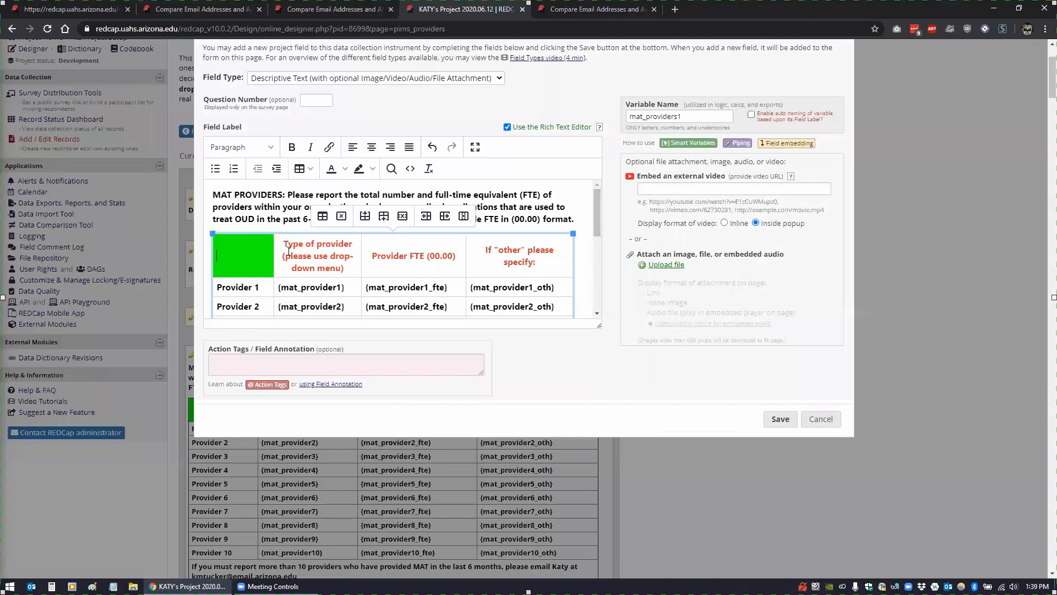
# Add "!important" to the first header cell's background color in the source code and copy the whole background-color declaration
pyautogui.click(410, 169)
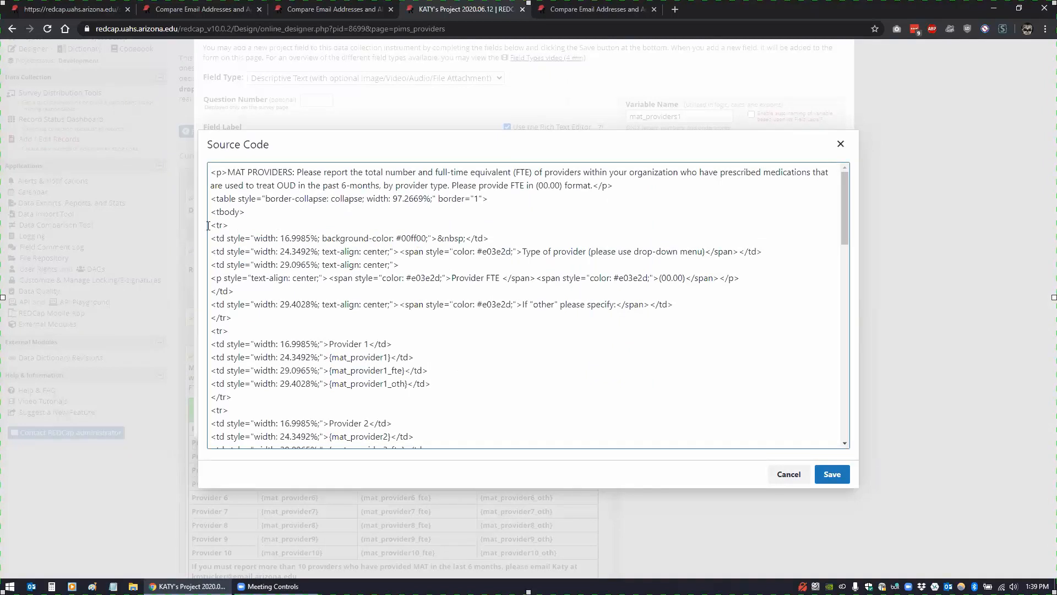
pyautogui.moveTo(209, 226); pyautogui.dragTo(254, 226)
pyautogui.click(320, 237)
pyautogui.moveTo(323, 238); pyautogui.dragTo(407, 239)
pyautogui.click(427, 238)
pyautogui.write('!important')
pyautogui.moveTo(323, 238); pyautogui.dragTo(472, 237)
pyautogui.hotkey('ctrl', 'c')
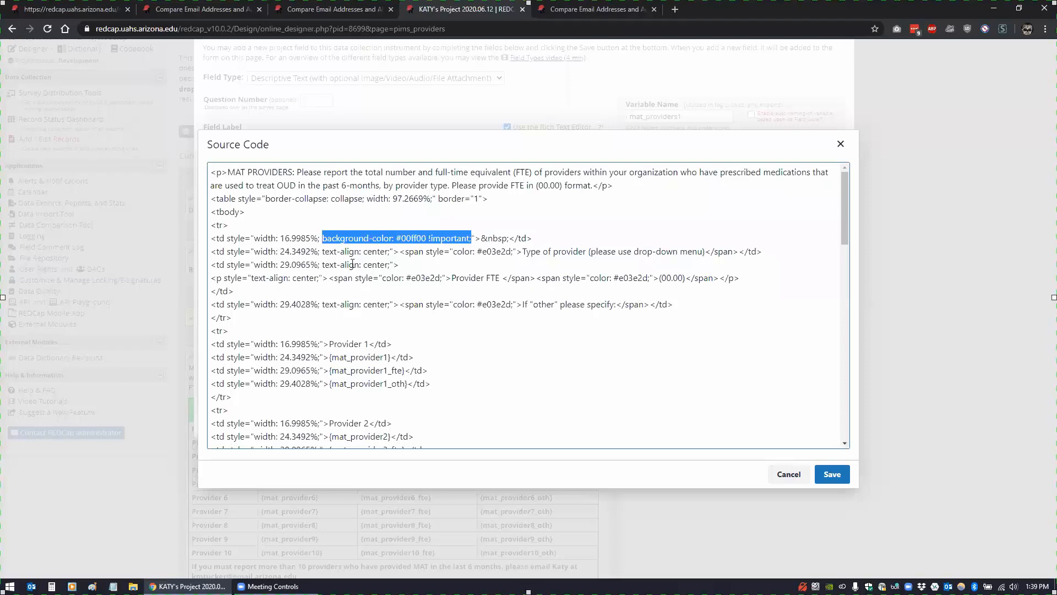
# Paste "background-color: #00ff00 !important;" into the other three header cells' styles, then save the source code and the mat_providers1 field
pyautogui.click(392, 251)
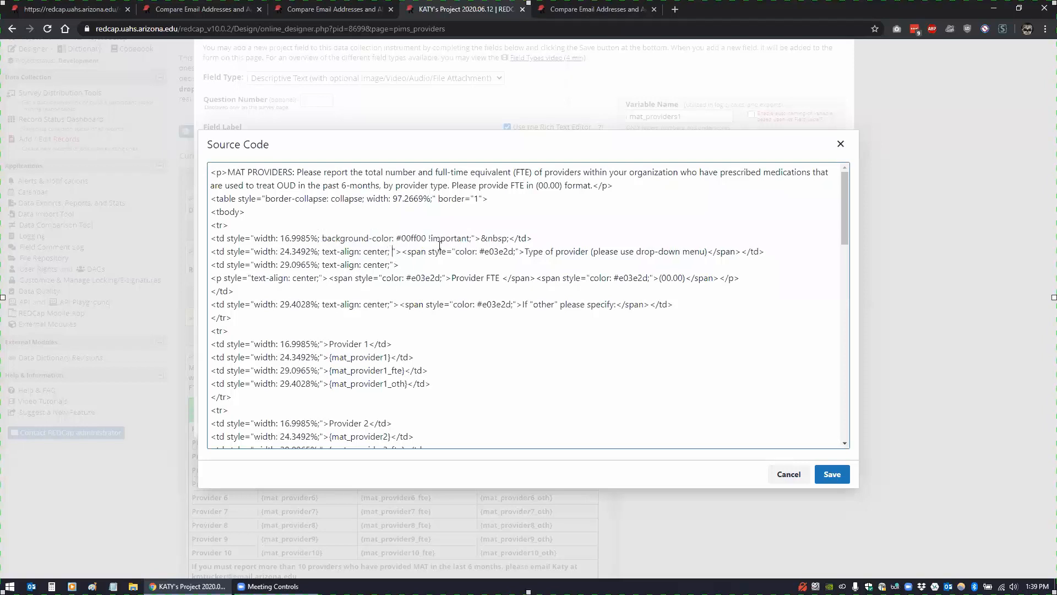
pyautogui.hotkey('ctrl', 'v')
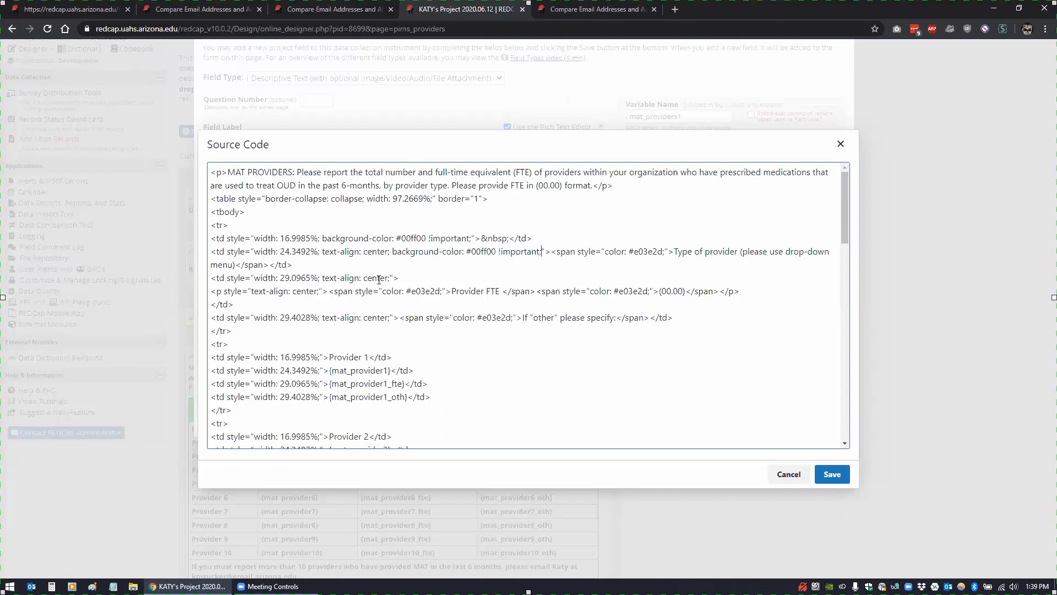
pyautogui.hotkey('ctrl', 'v')
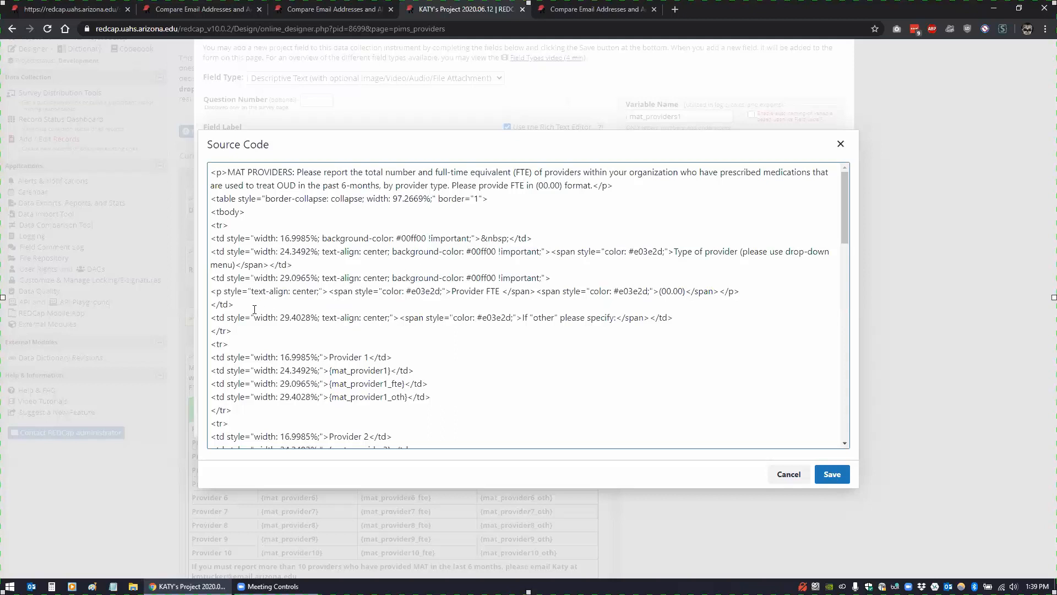
pyautogui.click(391, 318)
pyautogui.hotkey('ctrl', 'v')
pyautogui.click(821, 474)
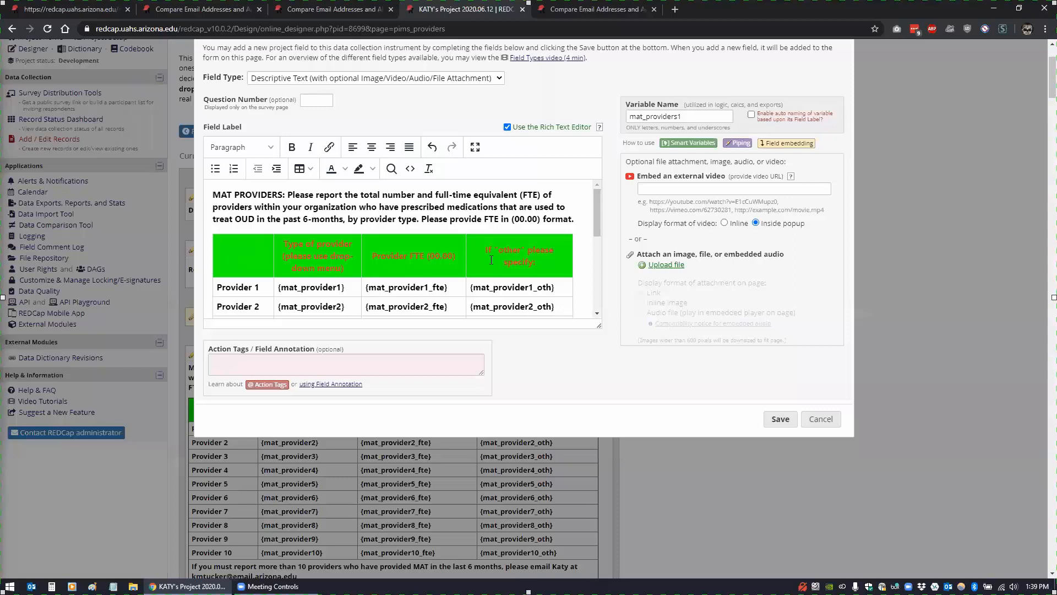
pyautogui.click(781, 417)
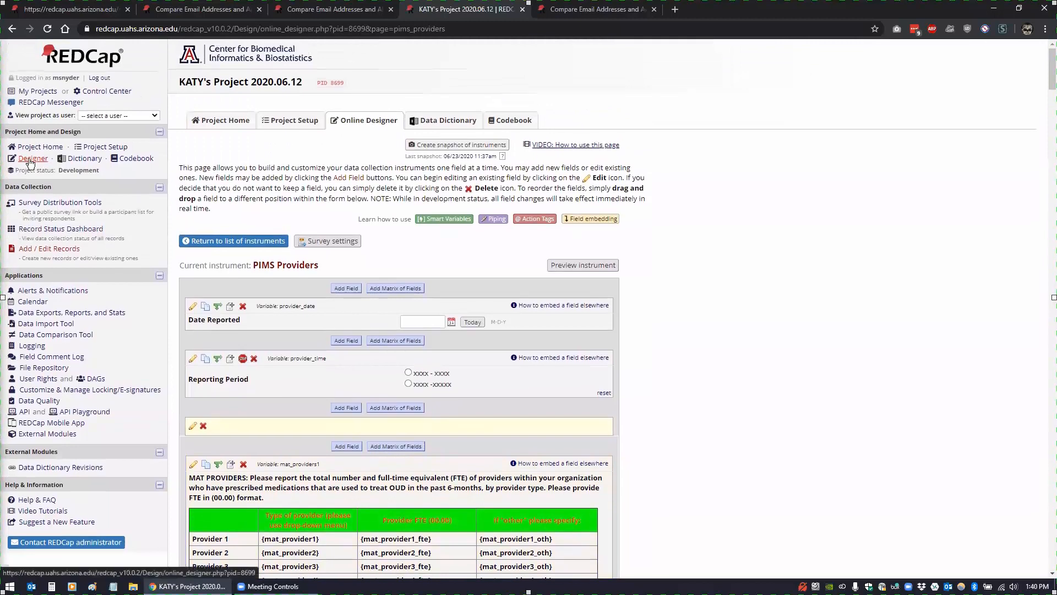
# Open the Event 2 PIMS Providers form in a new record and check the header background with the Provider 1 FTE field focused
pyautogui.click(33, 250)
pyautogui.click(426, 249)
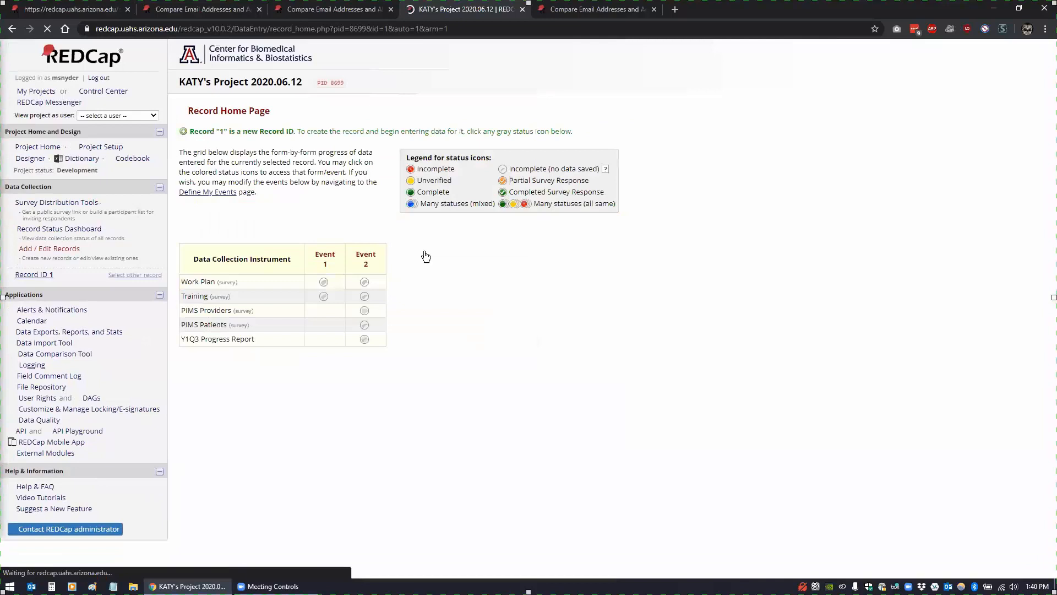
pyautogui.click(366, 310)
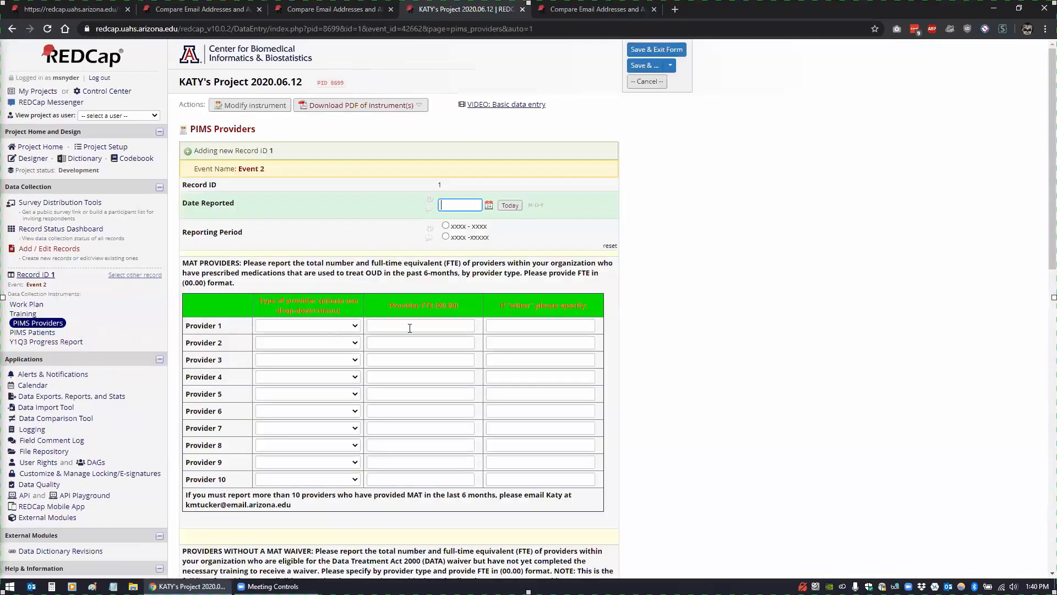
pyautogui.click(410, 329)
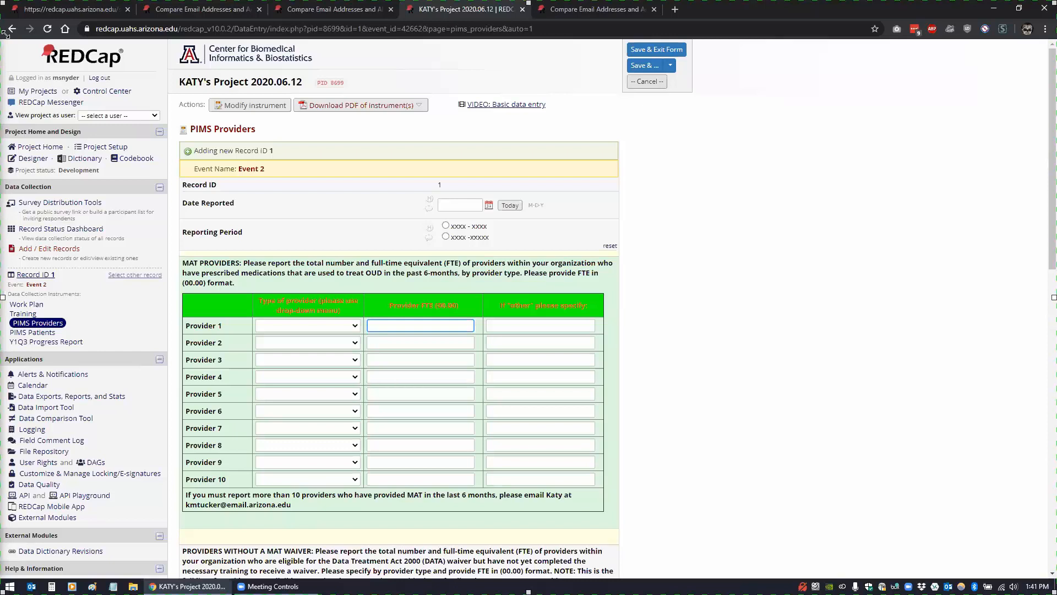
# Switch to the browser page showing the survey with the embedded Personal Information and Address tables
pyautogui.click(165, 10)
pyautogui.click(92, 11)
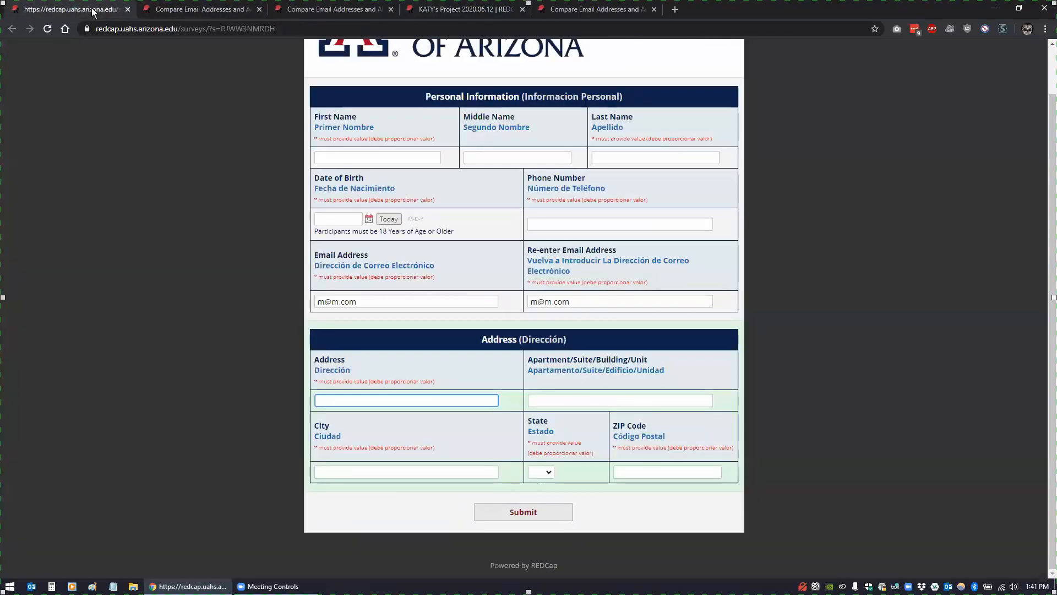